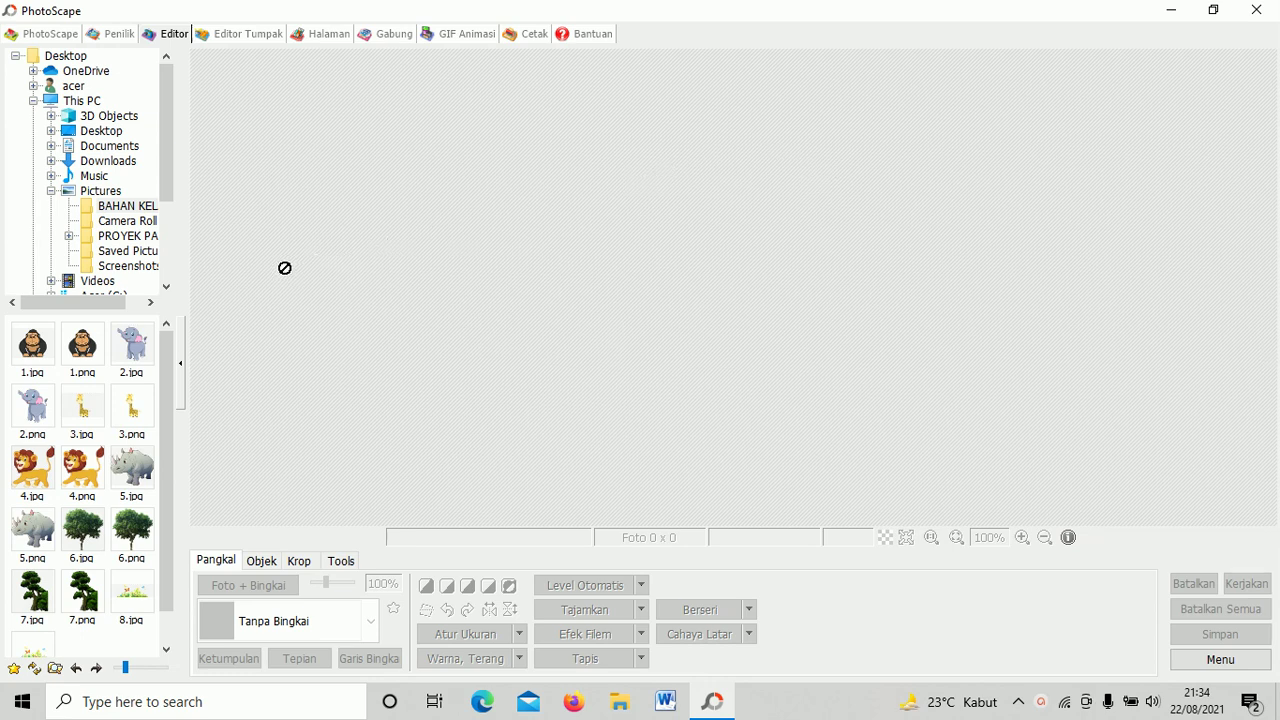
# - View the images in the Documents folder and return to the BAHAN KEL... folder under Pictures
pyautogui.moveTo(284, 268); pyautogui.dragTo(20, 95)
pyautogui.click(116, 147)
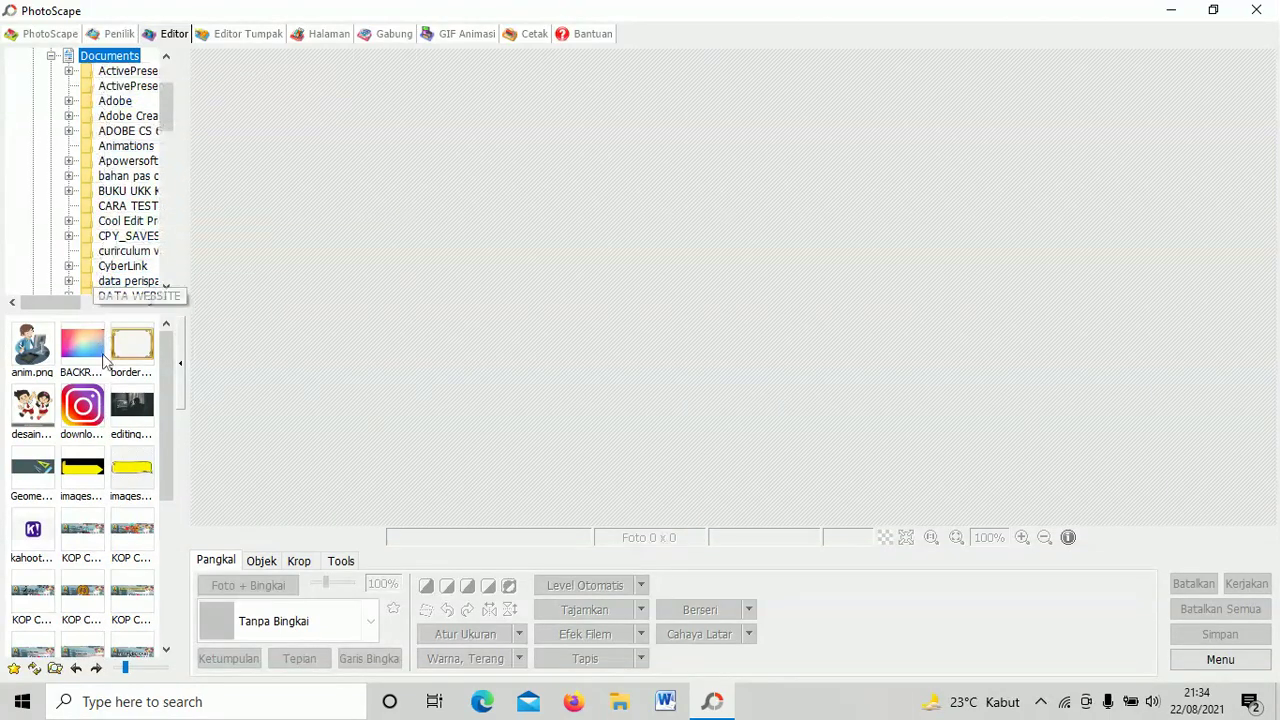
pyautogui.scroll(2, 170, 111)
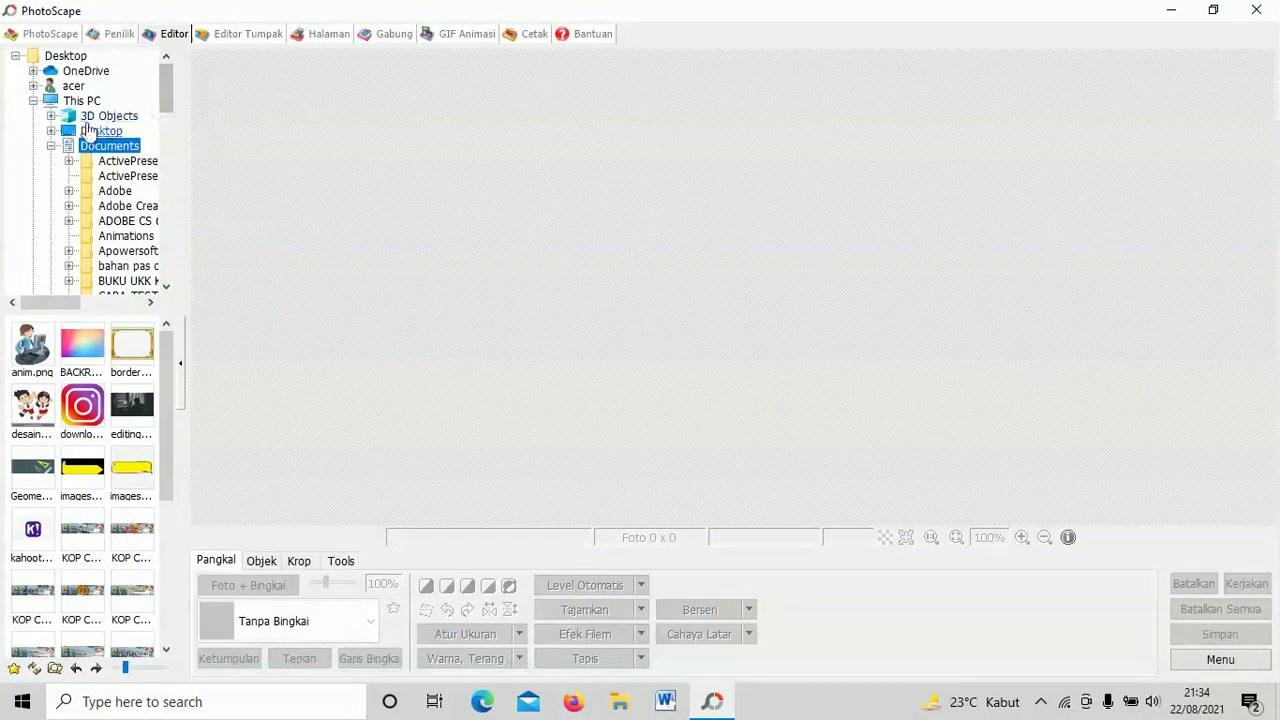
pyautogui.click(52, 147)
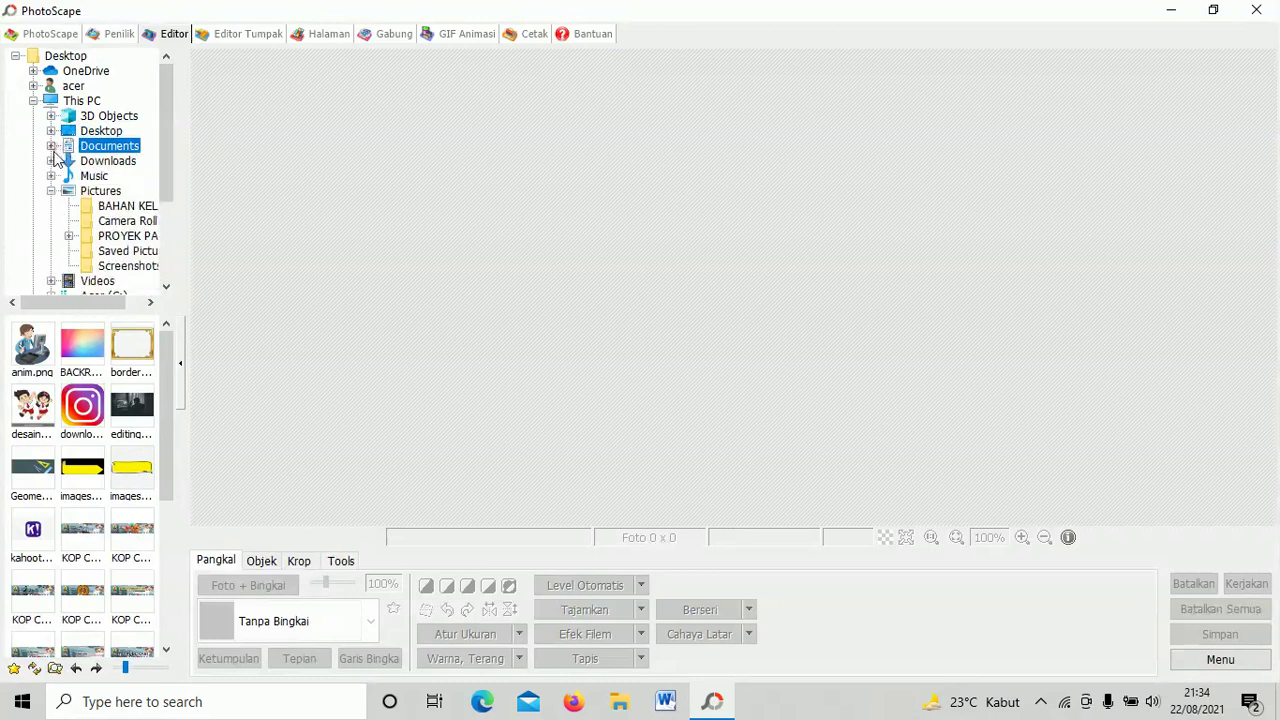
pyautogui.click(112, 207)
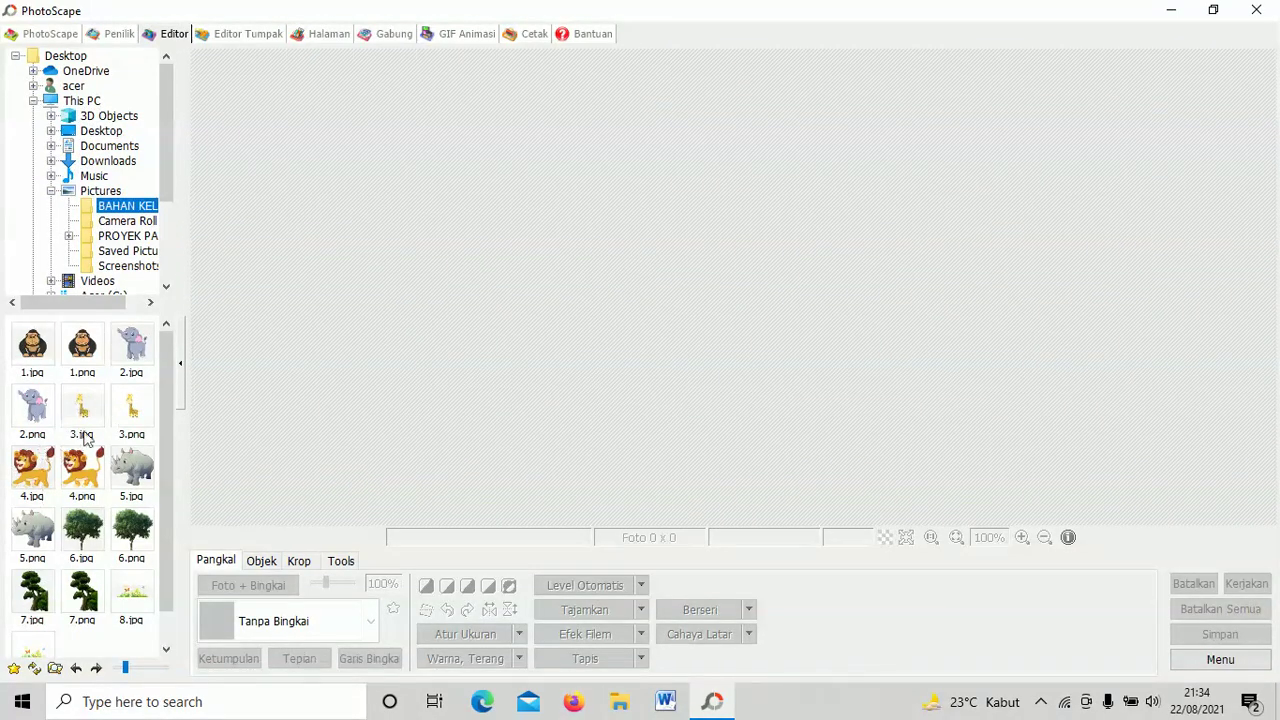
pyautogui.moveTo(20, 430); pyautogui.dragTo(1040, 175)
pyautogui.click(265, 562)
pyautogui.click(298, 561)
pyautogui.click(338, 561)
pyautogui.click(216, 560)
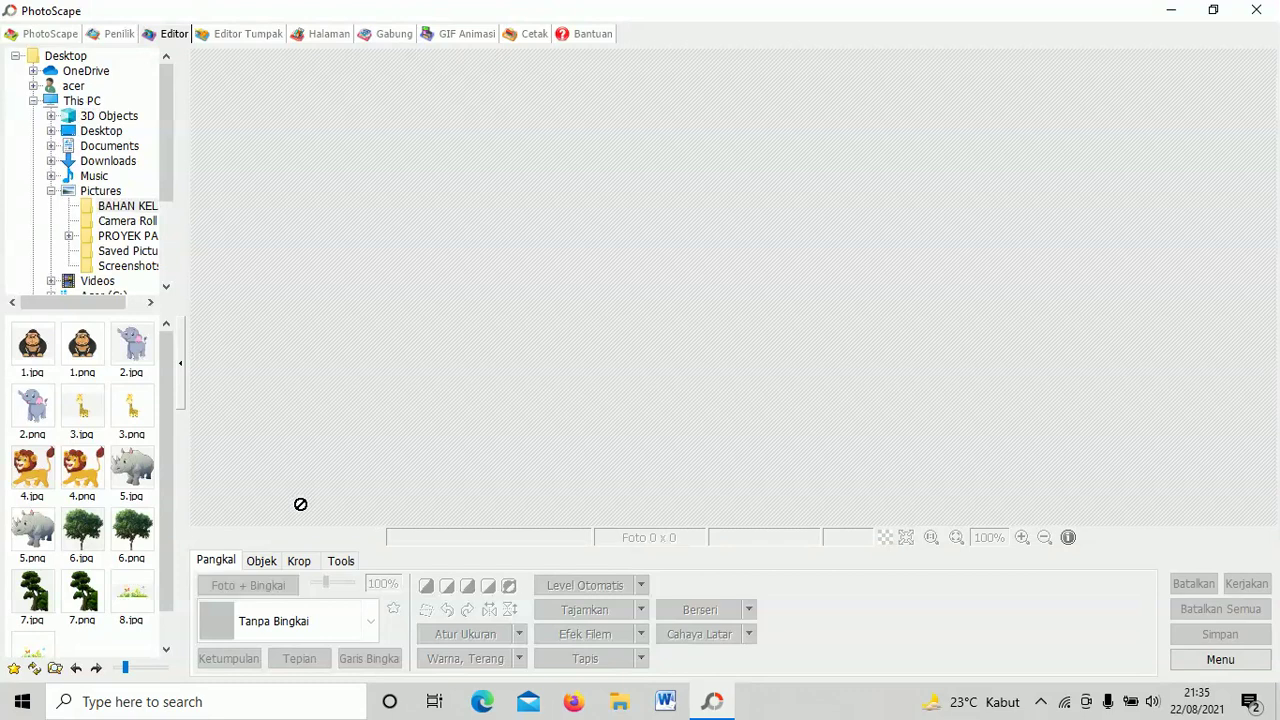
# - Start a new blank photo and set its width to 700 and its height to 500
pyautogui.click(1226, 664)
pyautogui.click(1228, 668)
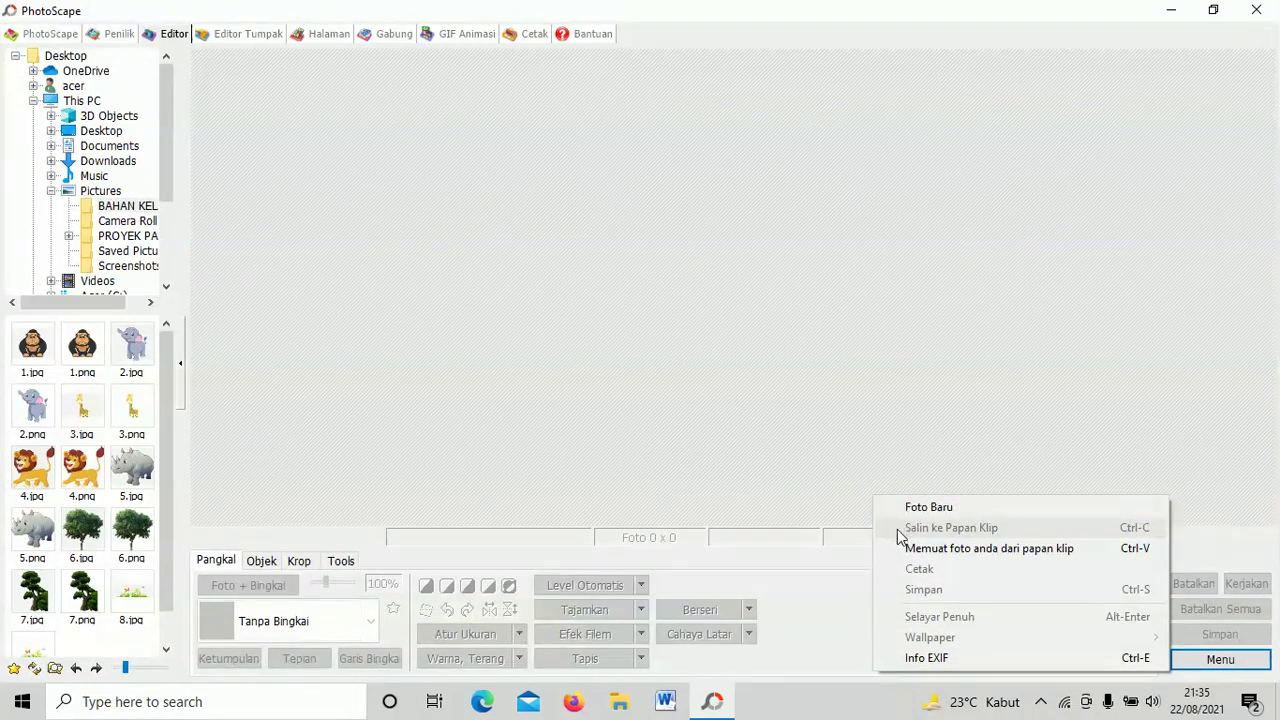
pyautogui.click(942, 507)
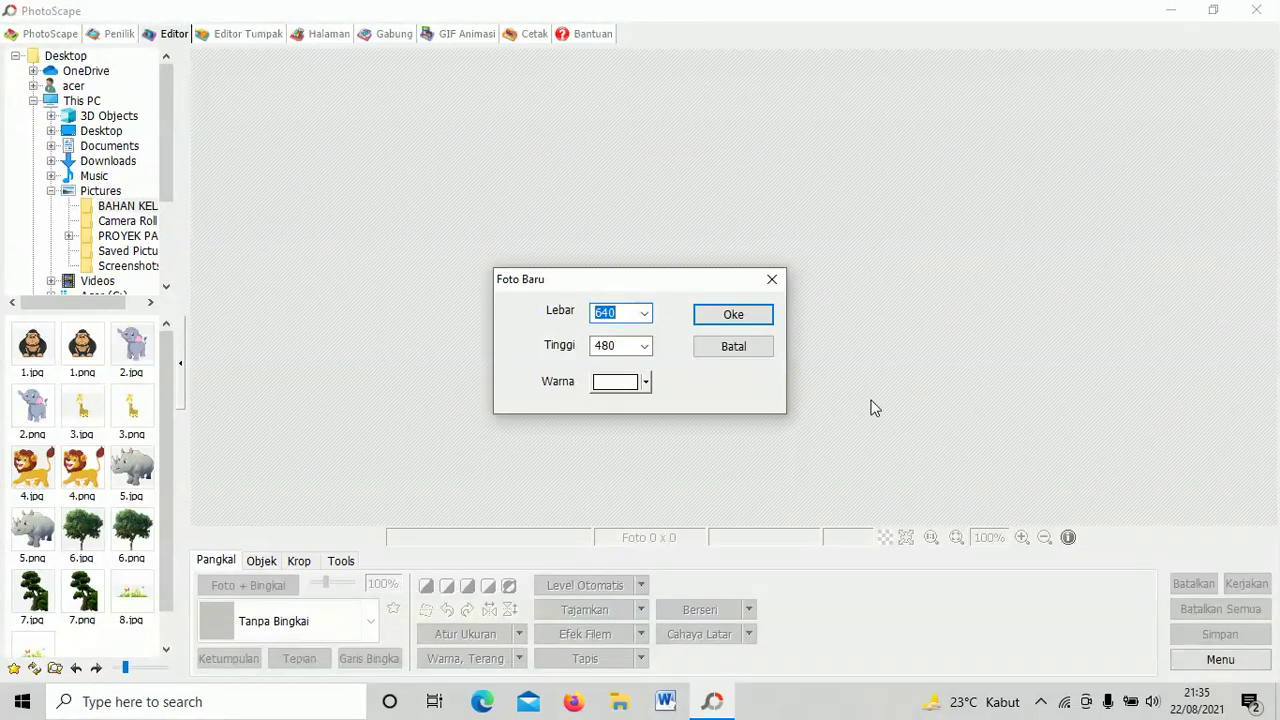
pyautogui.click(645, 313)
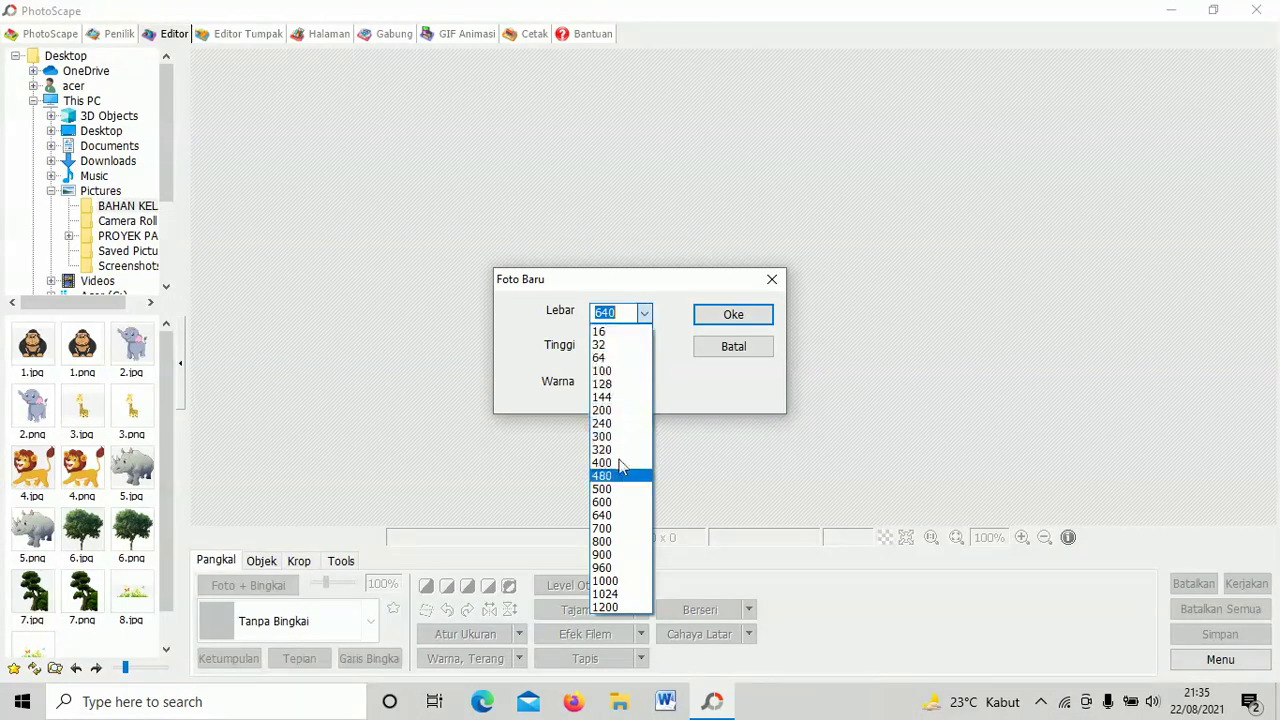
pyautogui.click(605, 528)
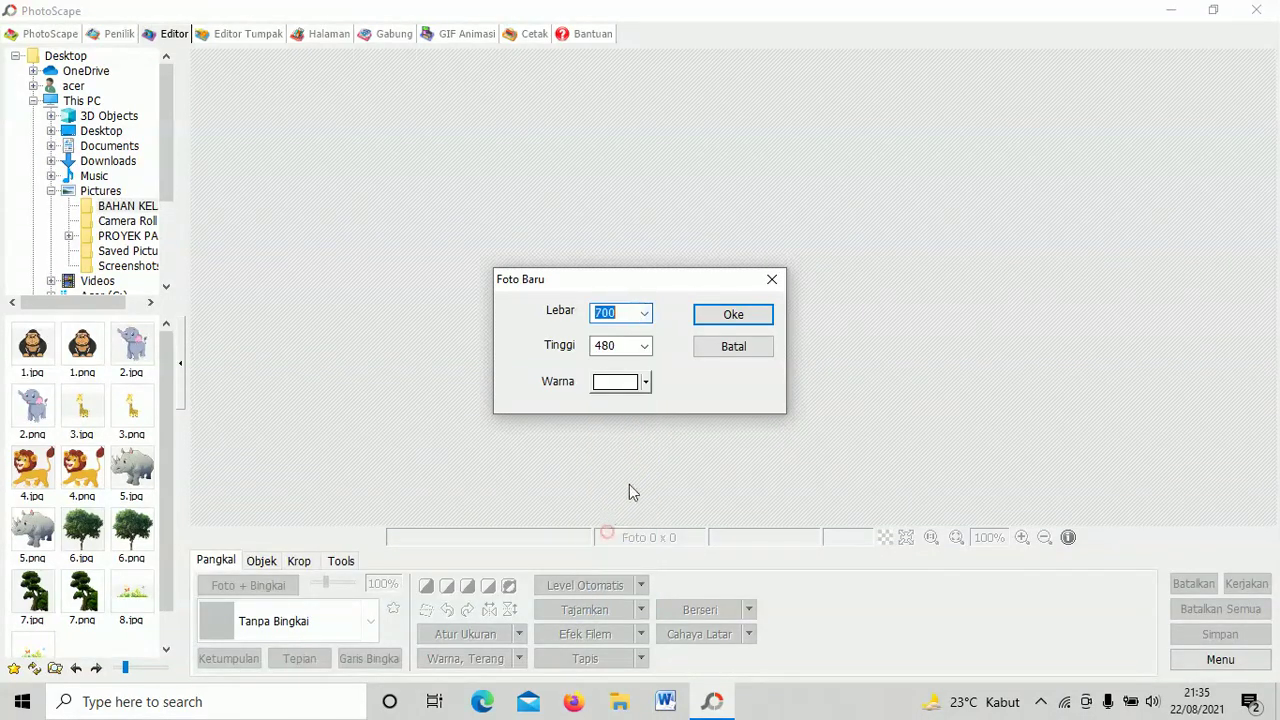
pyautogui.click(644, 347)
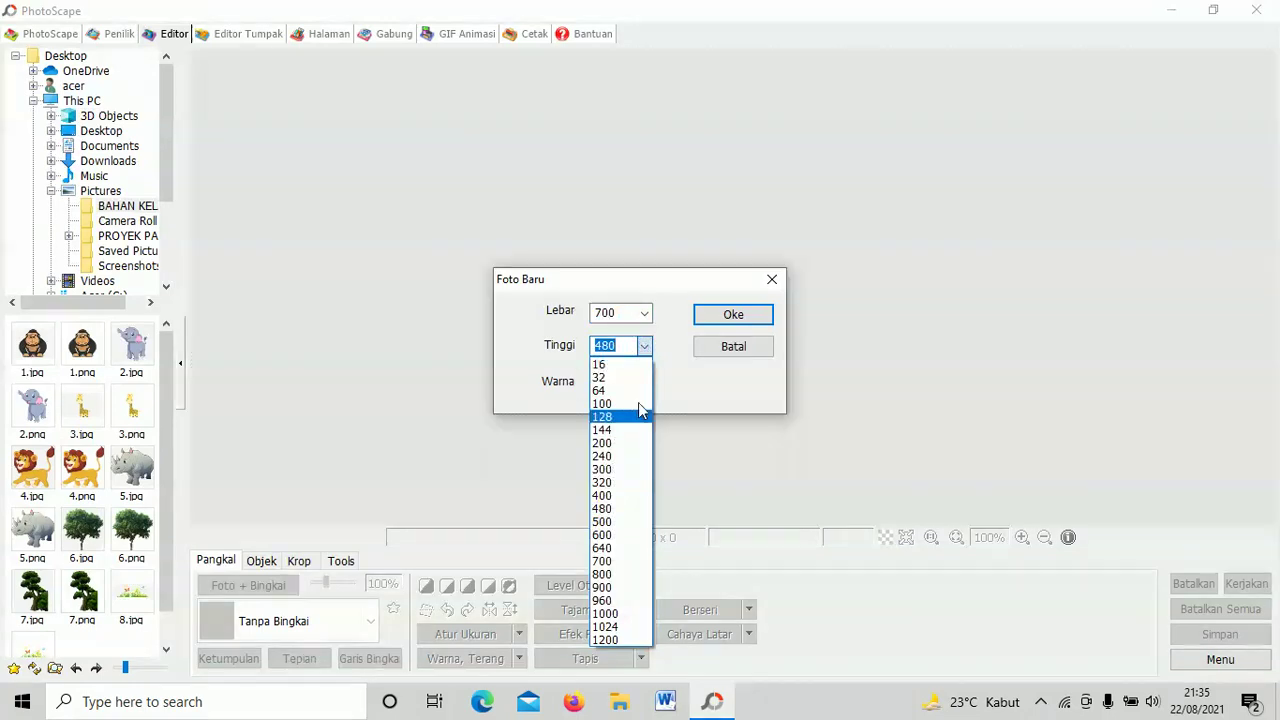
pyautogui.click(619, 523)
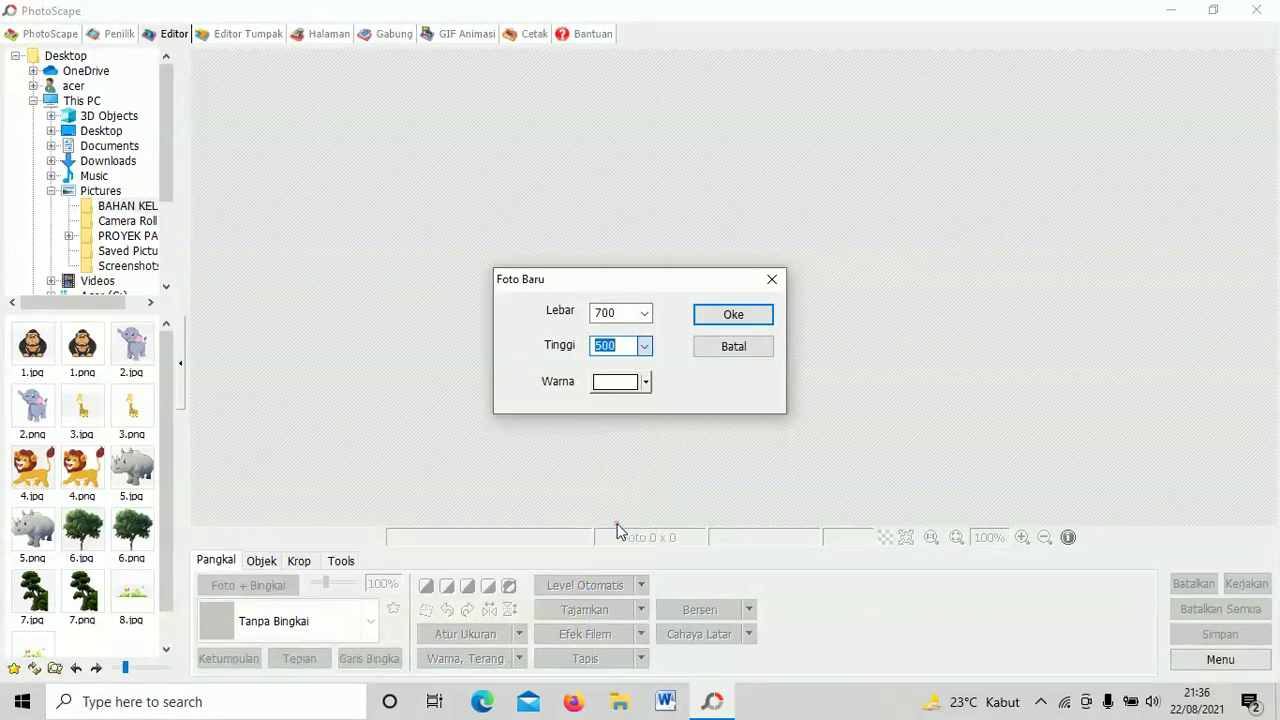
# - Choose black as the new photo's background colour and create the photo
pyautogui.click(646, 384)
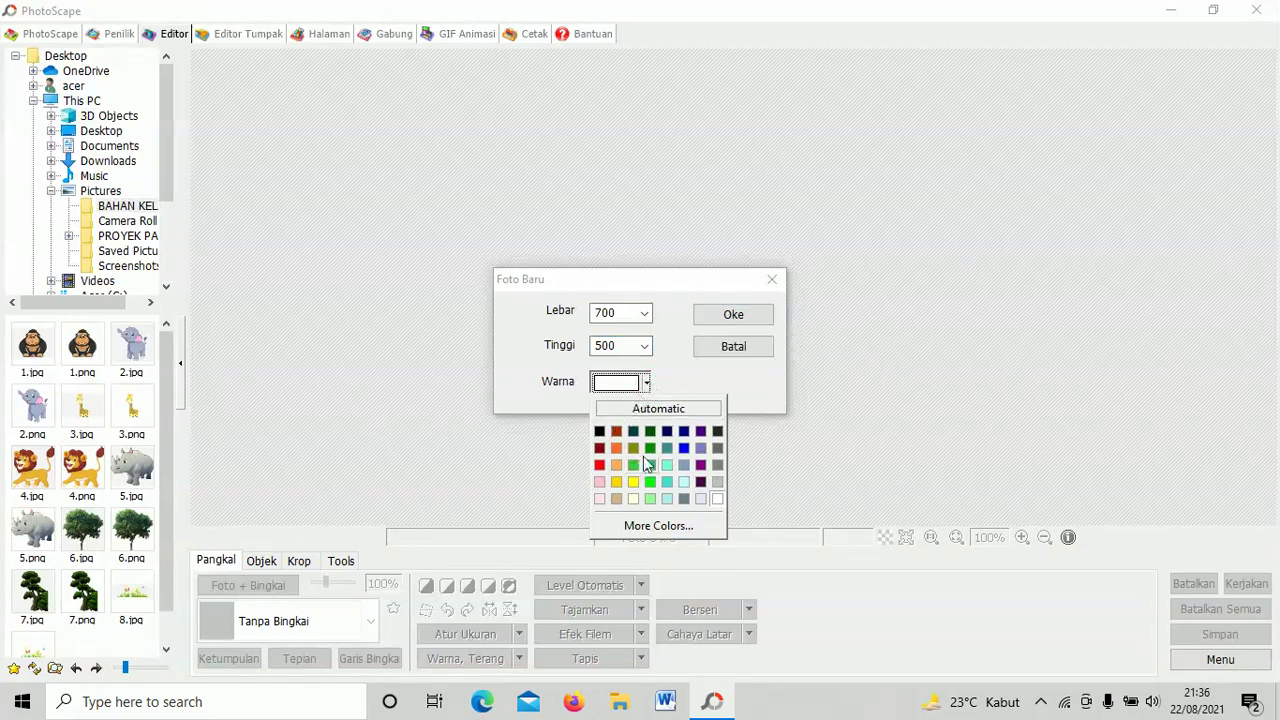
pyautogui.click(646, 384)
pyautogui.click(646, 384)
pyautogui.click(600, 432)
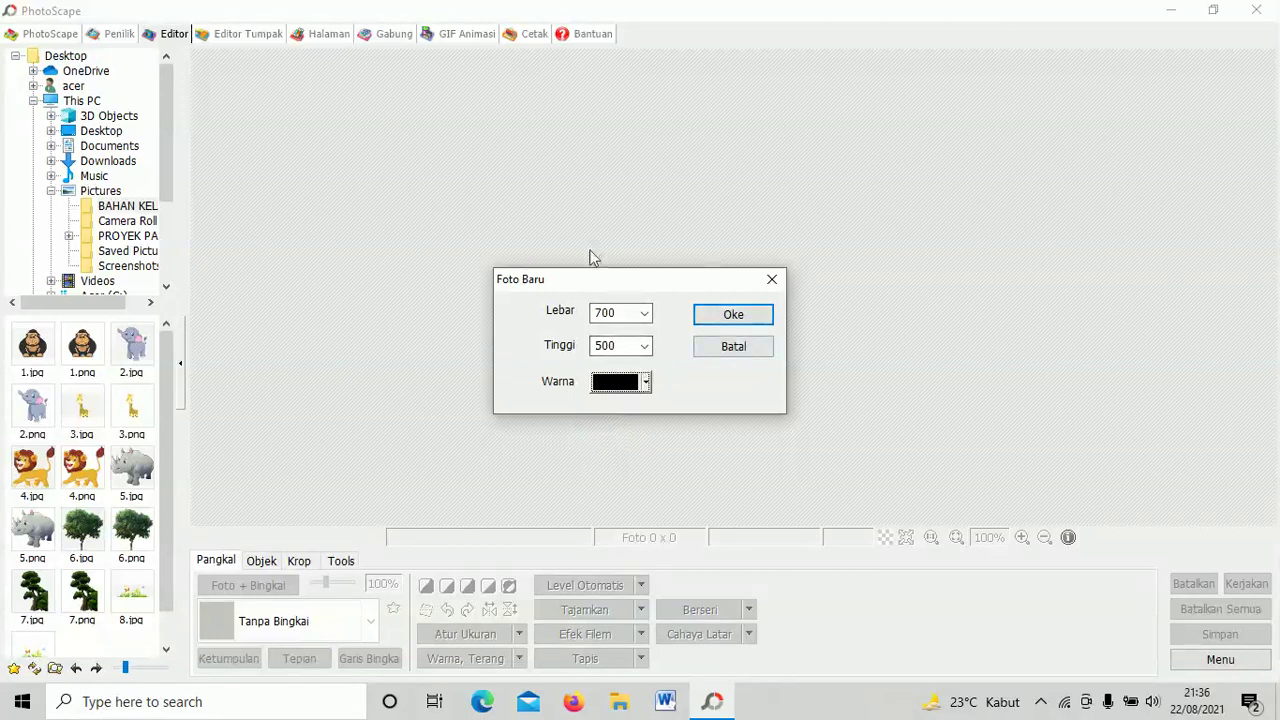
pyautogui.click(720, 315)
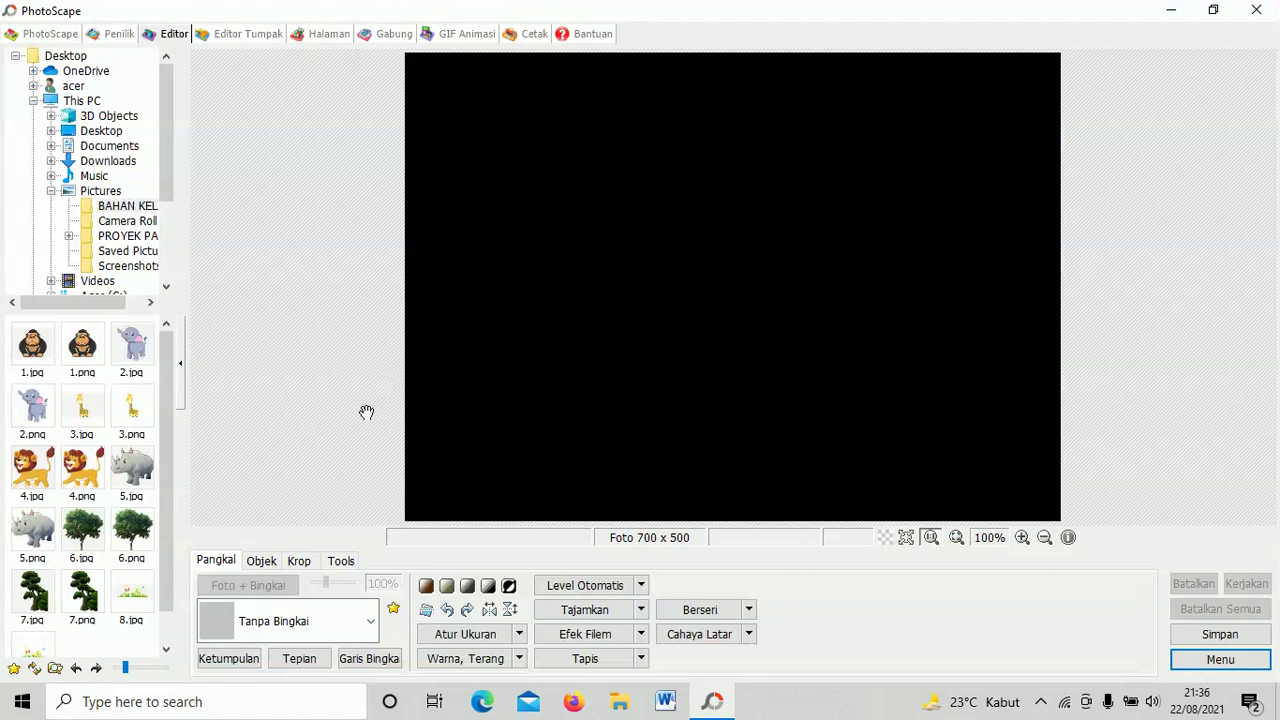
# - Look through the editor's tool groups and the list of frame styles available for the photo
pyautogui.click(262, 561)
pyautogui.click(298, 561)
pyautogui.click(339, 562)
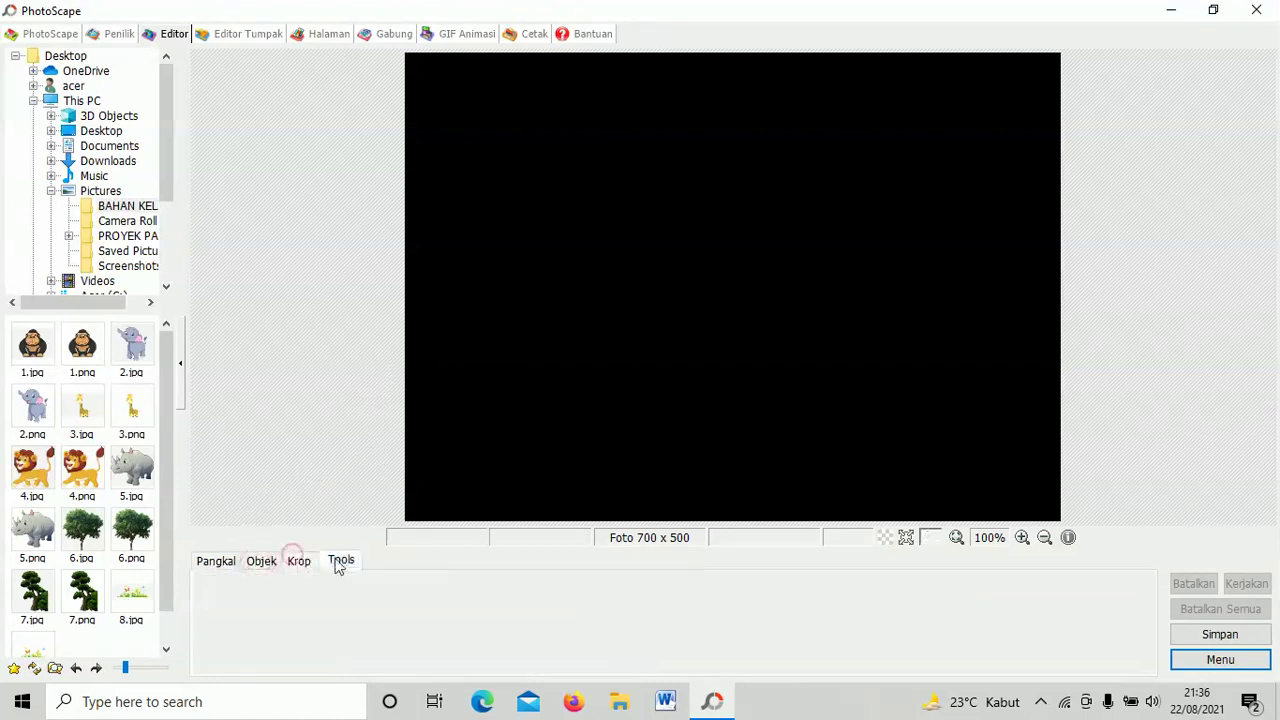
pyautogui.click(219, 563)
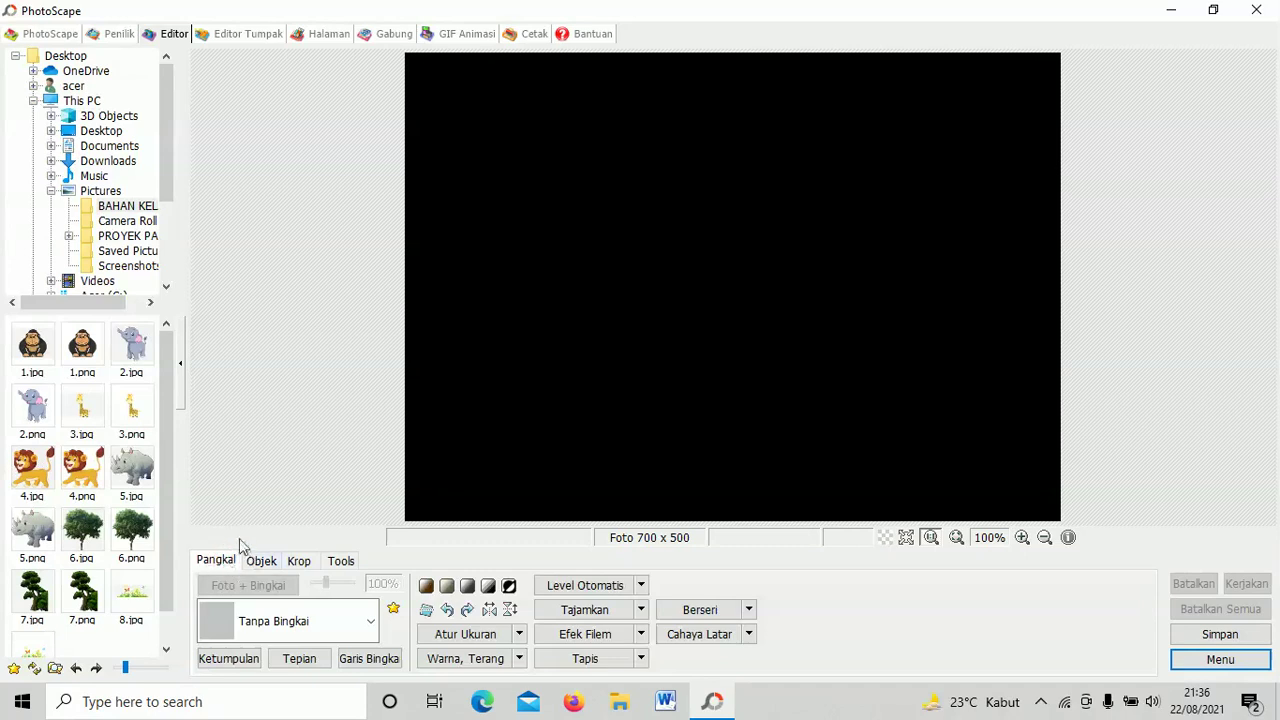
pyautogui.click(368, 627)
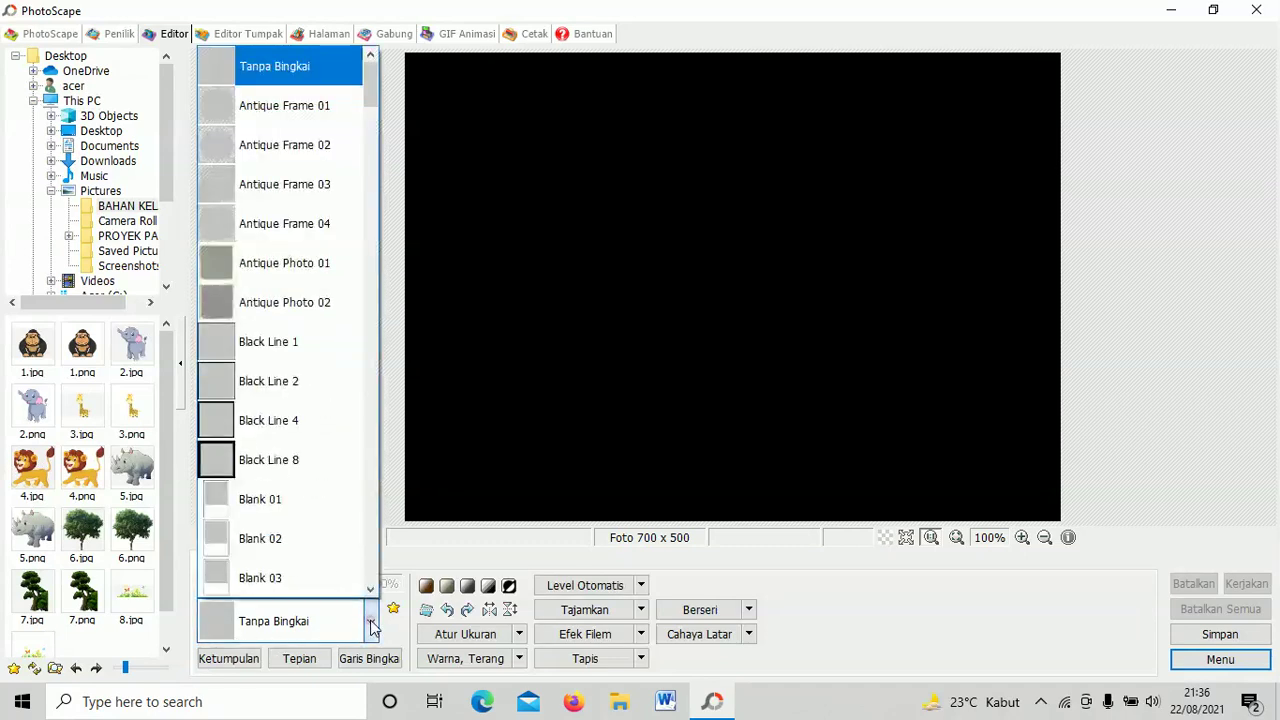
pyautogui.moveTo(377, 80)
pyautogui.mouseDown()
pyautogui.moveTo(372, 267)
pyautogui.moveTo(355, 75)
pyautogui.mouseUp()
pyautogui.click(400, 62)
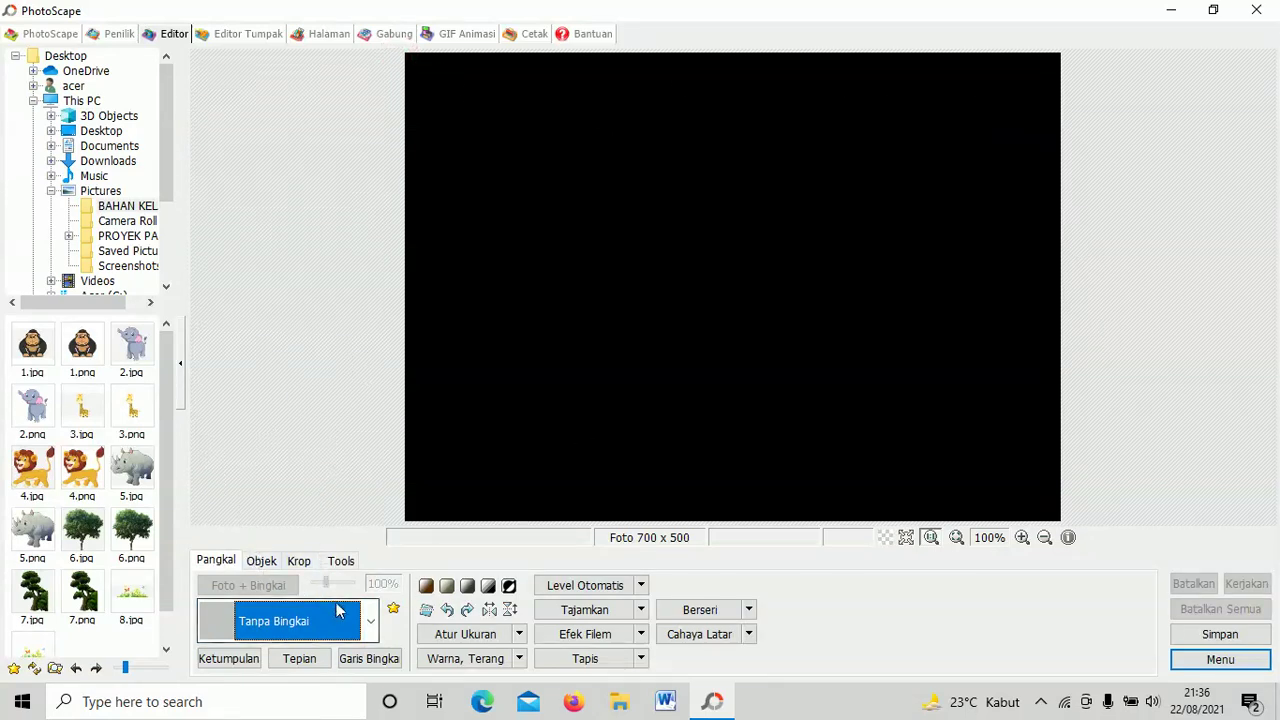
pyautogui.click(519, 638)
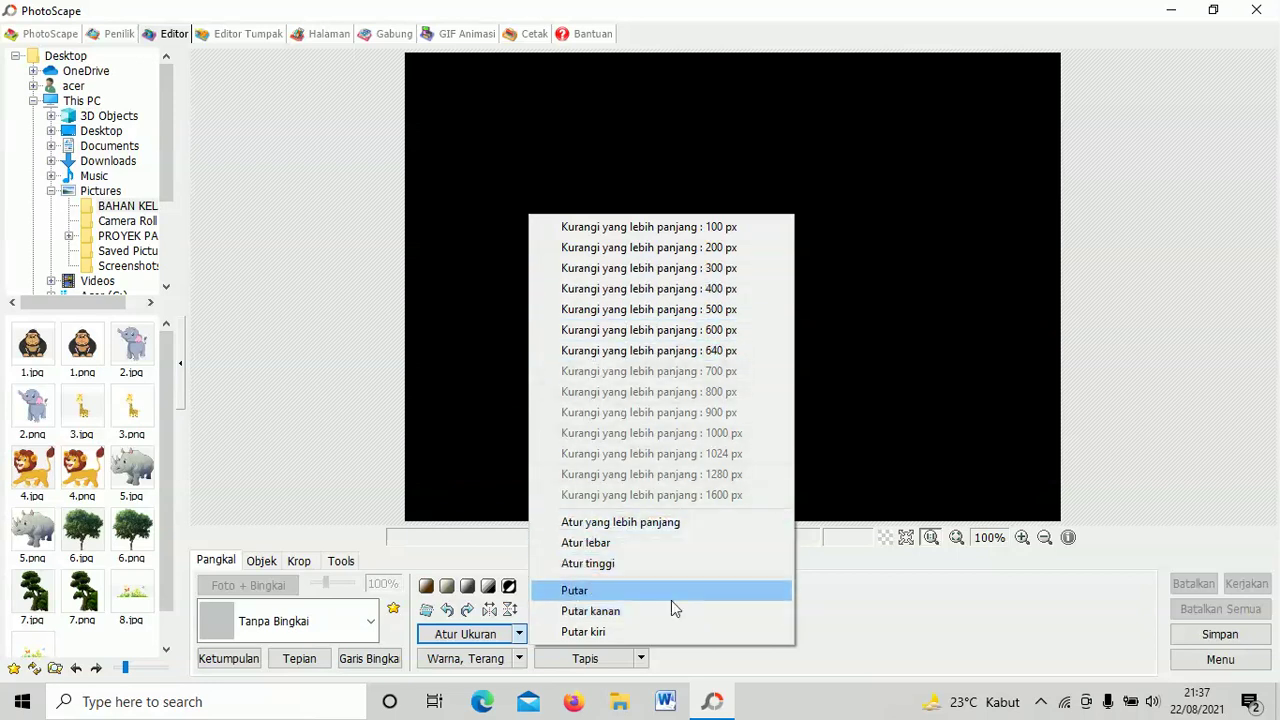
pyautogui.click(620, 526)
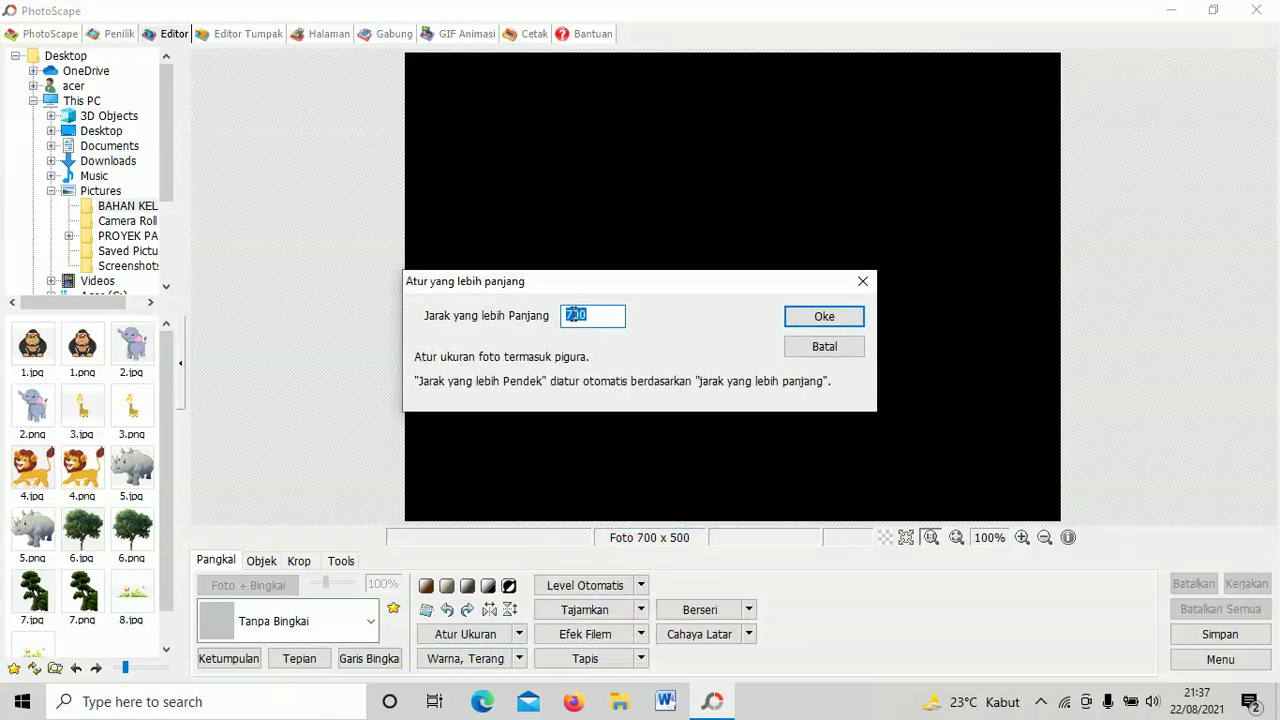
pyautogui.press('BackSpace')
pyautogui.write('5')
pyautogui.click(846, 346)
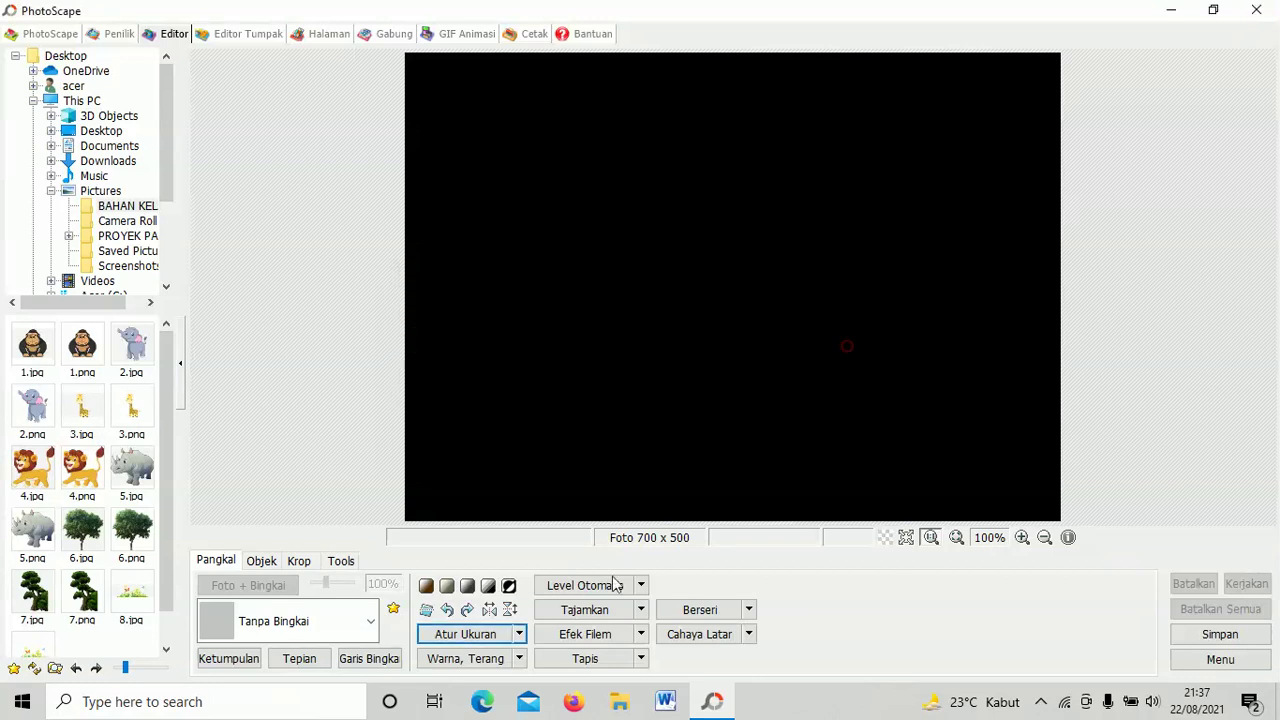
pyautogui.click(519, 634)
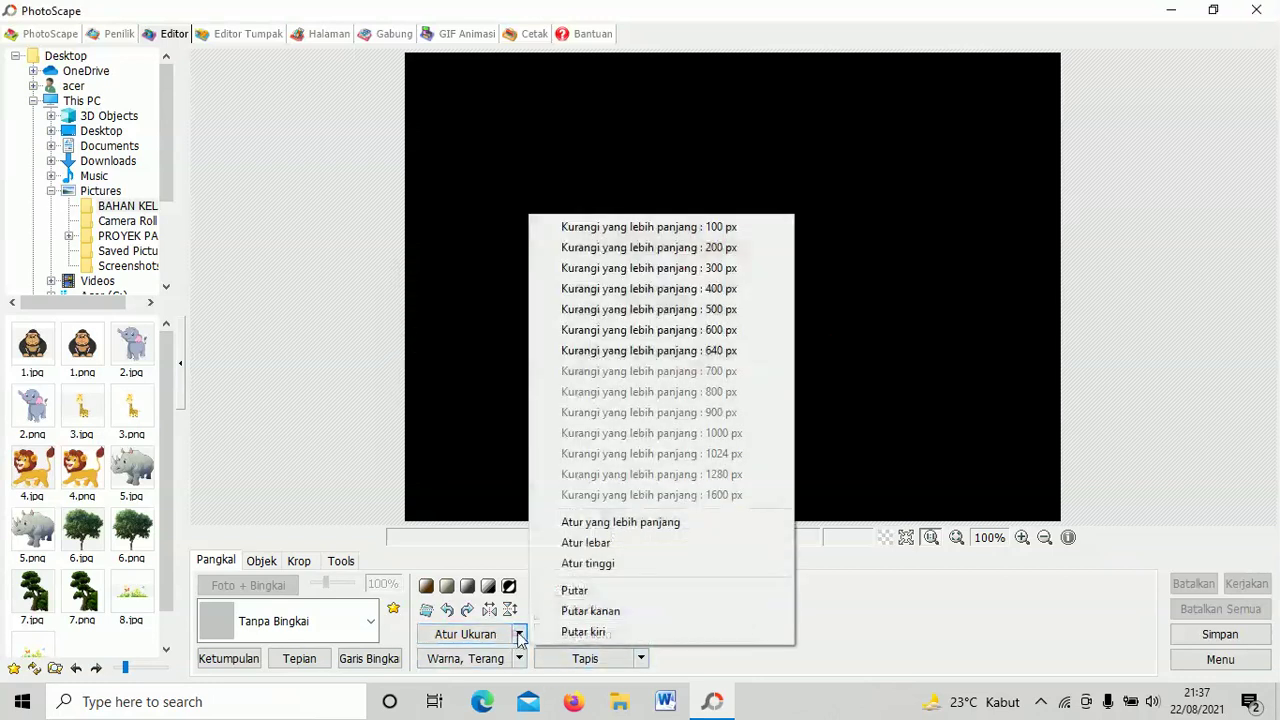
pyautogui.click(597, 596)
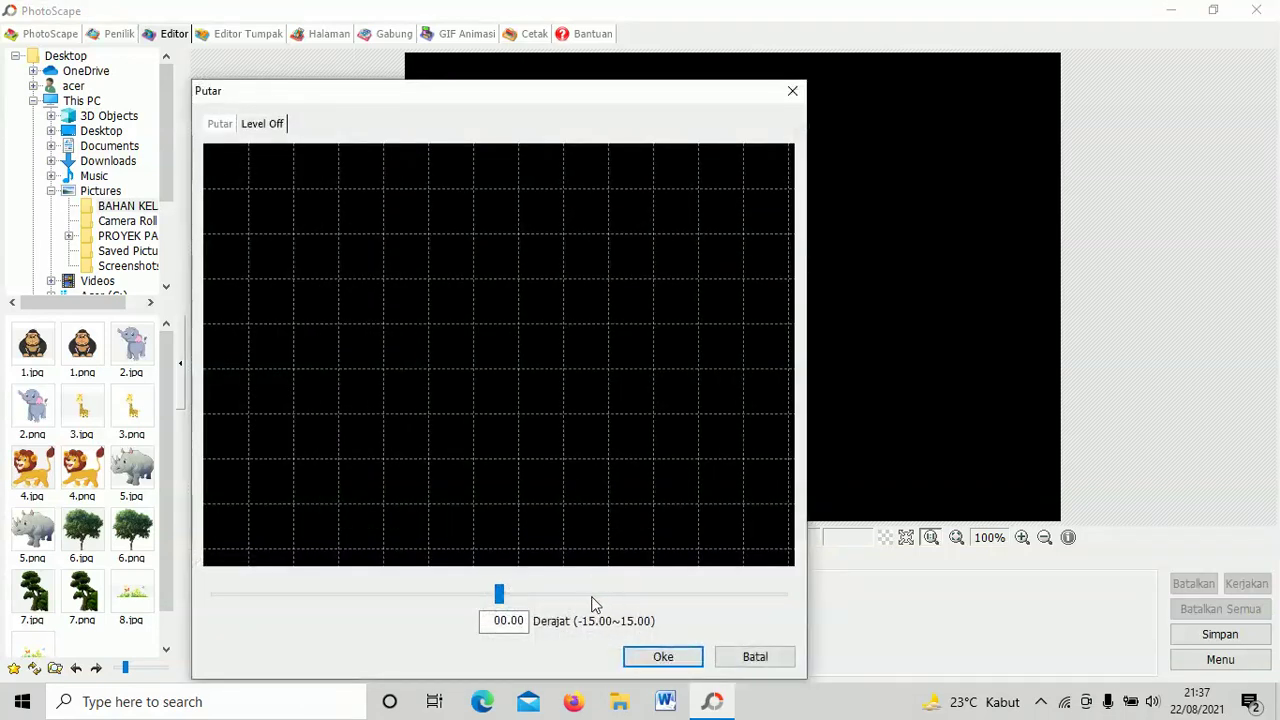
pyautogui.moveTo(499, 595); pyautogui.dragTo(590, 596)
pyautogui.moveTo(518, 612)
pyautogui.mouseDown()
pyautogui.moveTo(480, 617)
pyautogui.moveTo(497, 619)
pyautogui.mouseUp()
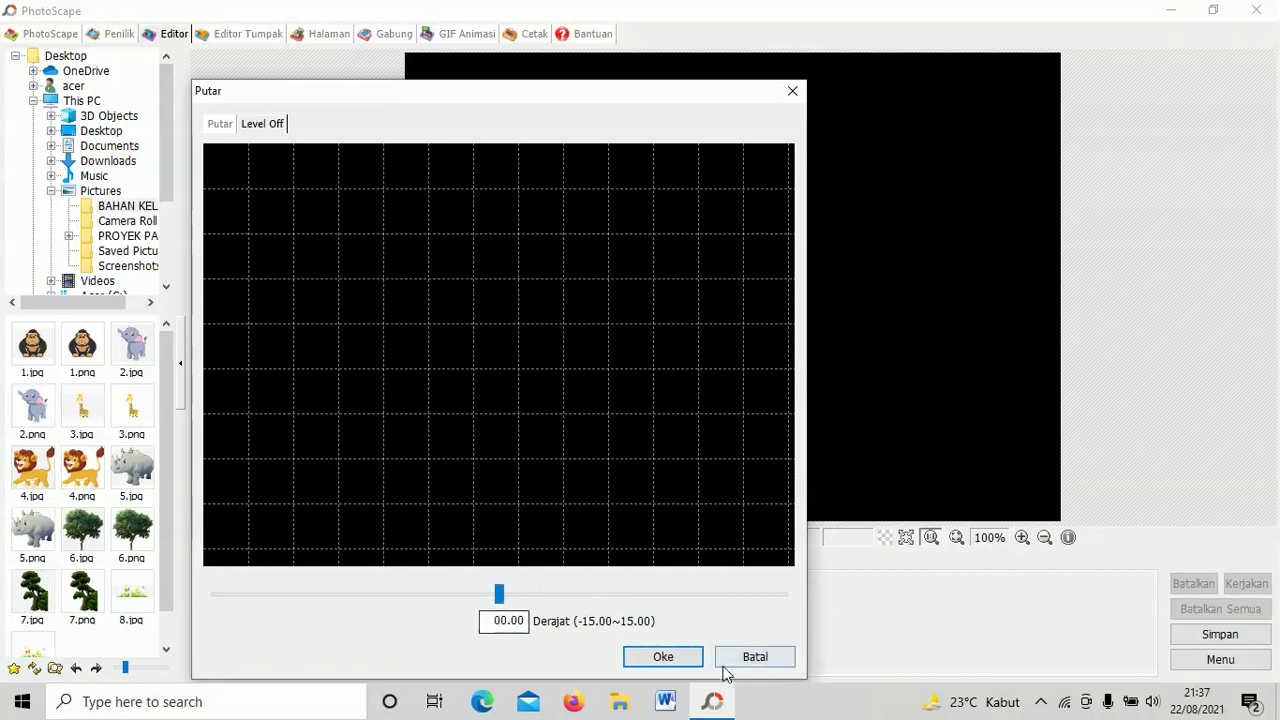
pyautogui.click(729, 664)
# - Browse the Wajah, Makeup, Hati, Kantor and Pensil categories of the icon library without inserting an icon
pyautogui.click(264, 564)
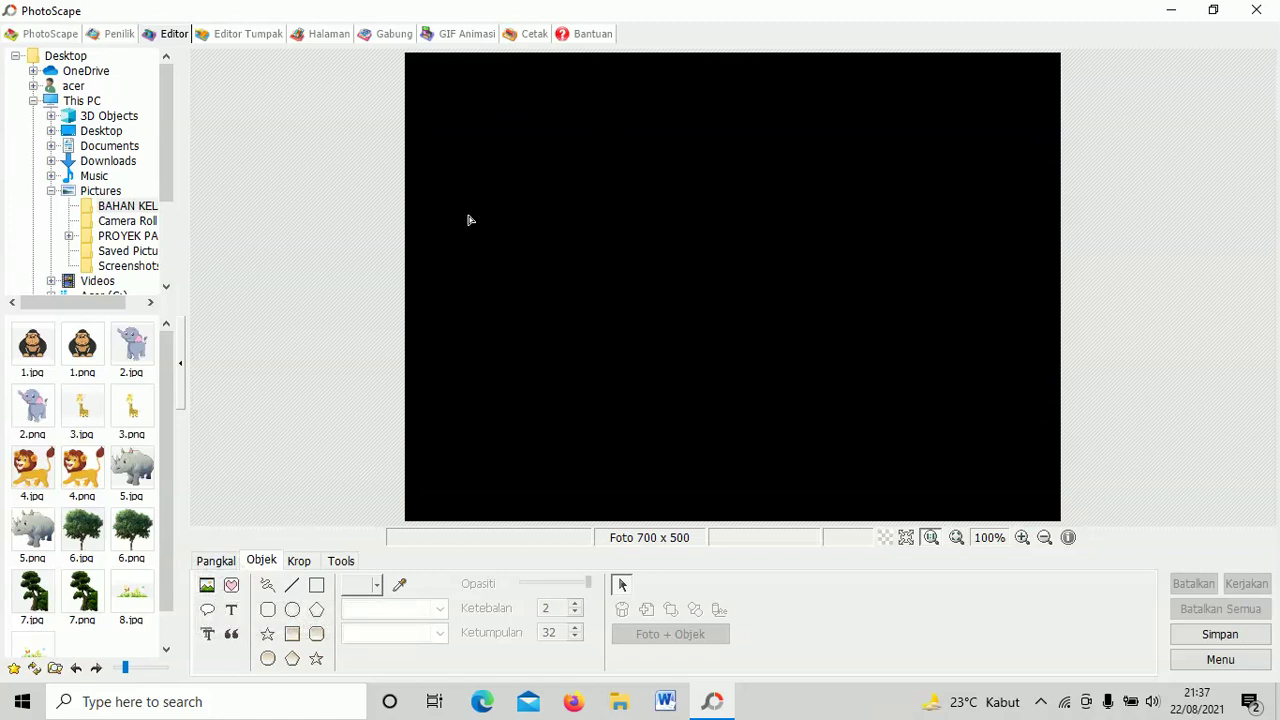
pyautogui.click(232, 586)
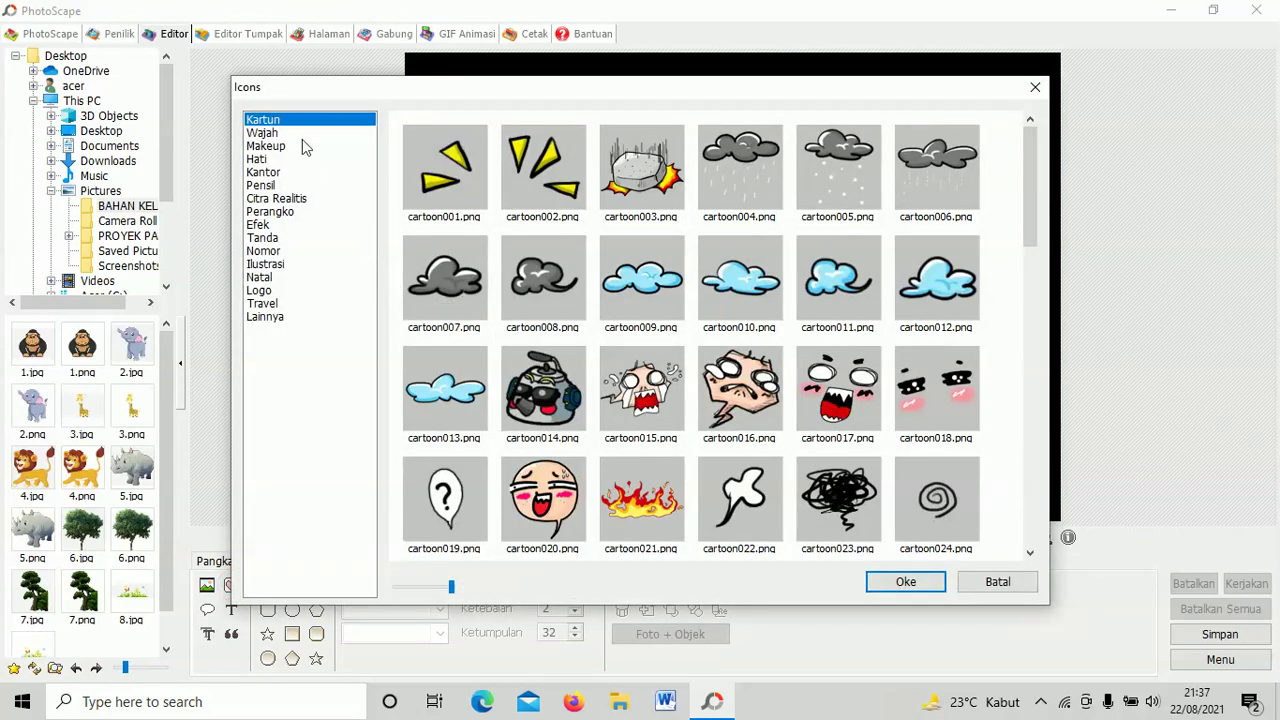
pyautogui.click(263, 133)
pyautogui.click(265, 146)
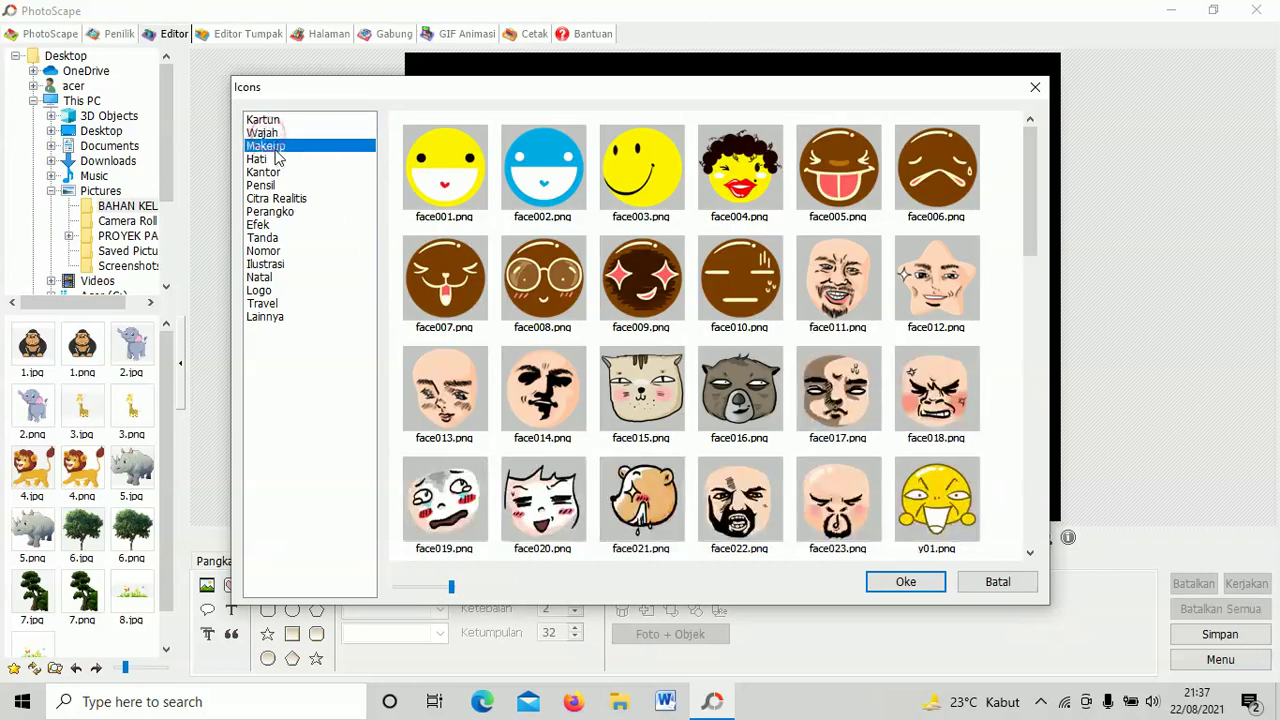
pyautogui.click(259, 159)
pyautogui.click(263, 173)
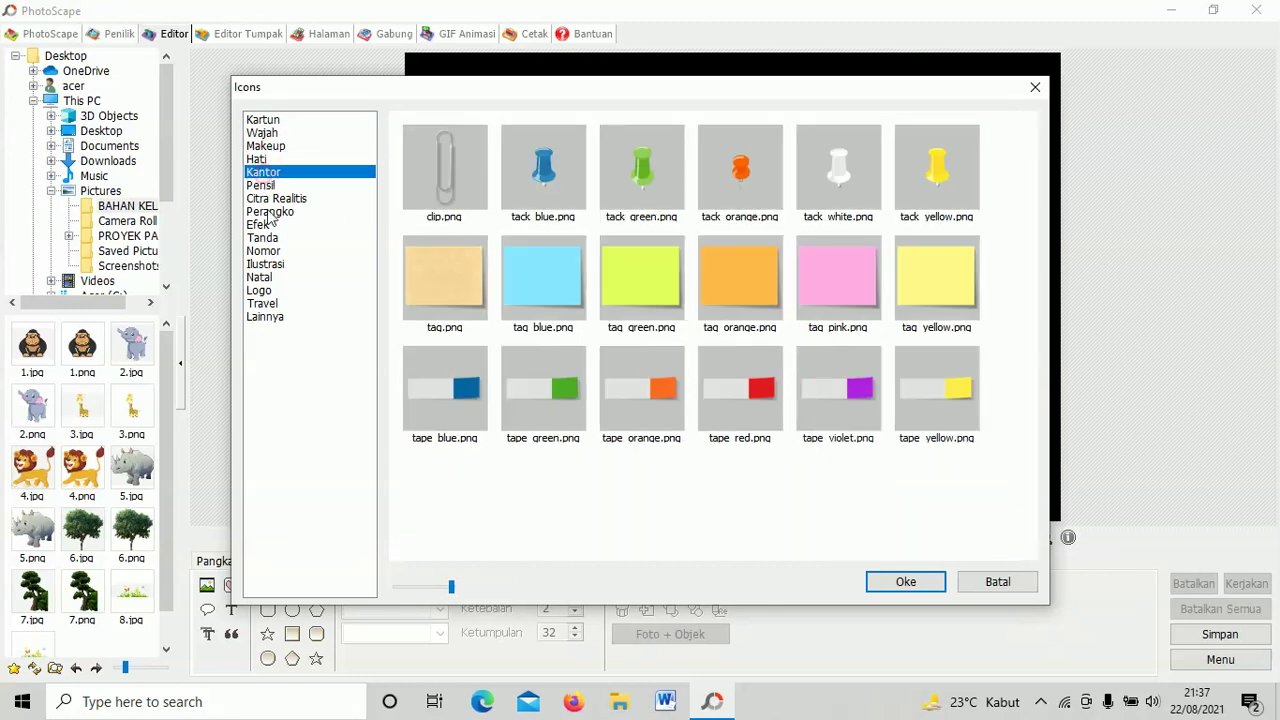
pyautogui.click(262, 186)
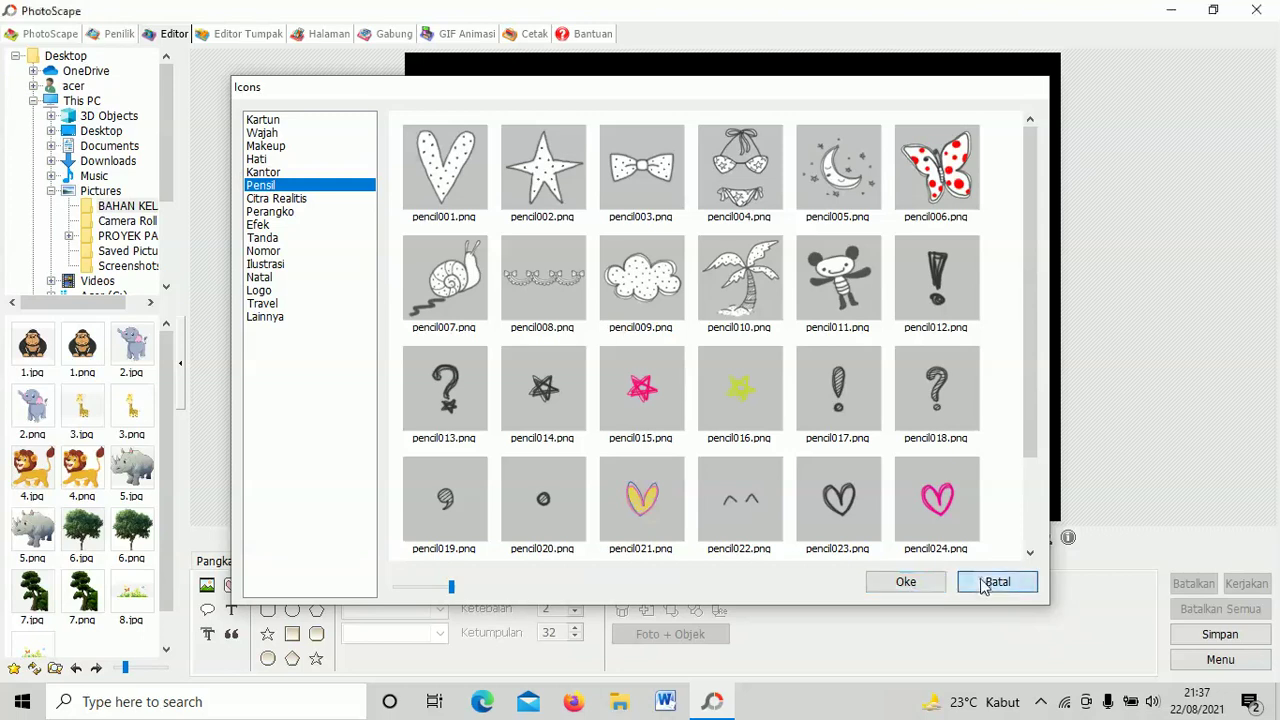
pyautogui.click(997, 581)
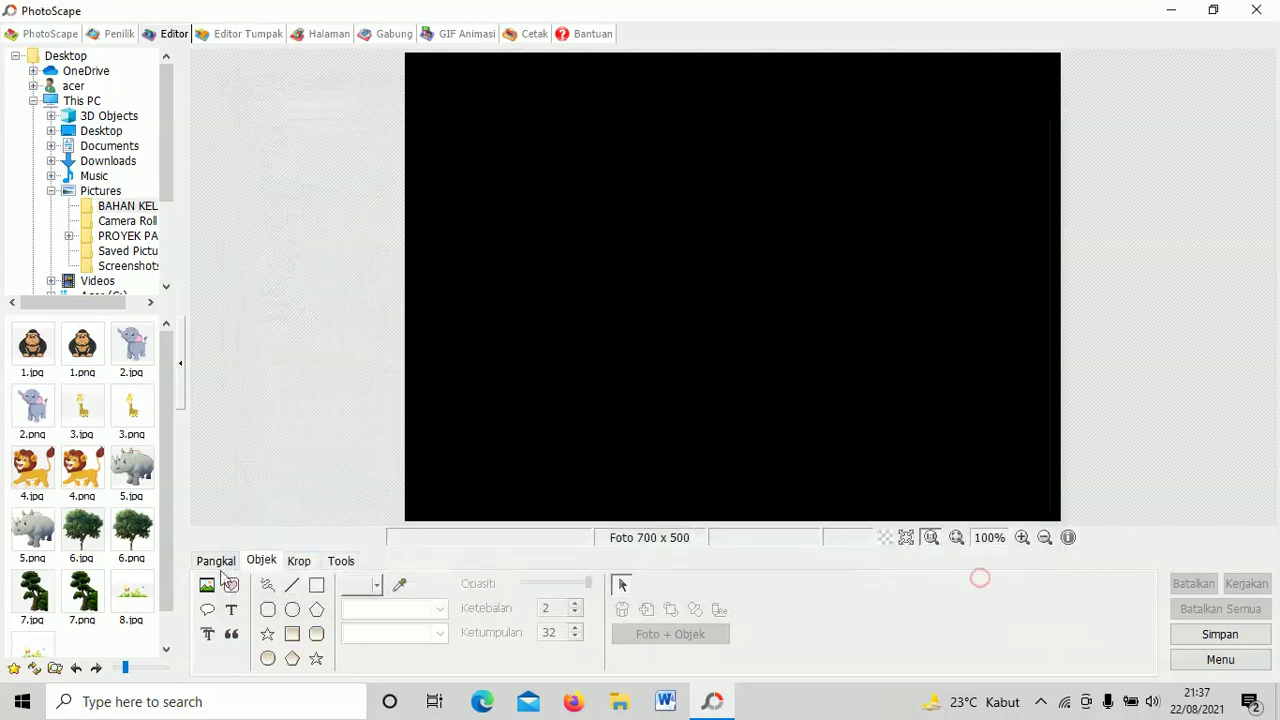
pyautogui.click(213, 638)
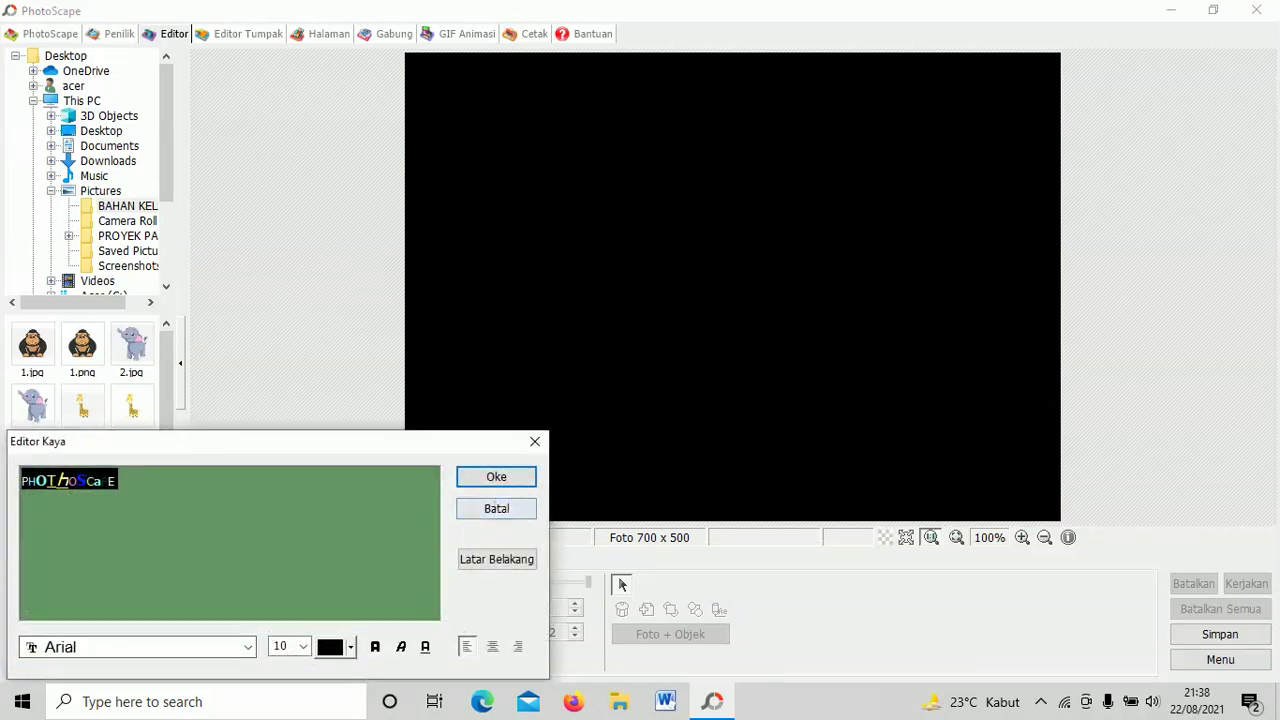
pyautogui.click(490, 477)
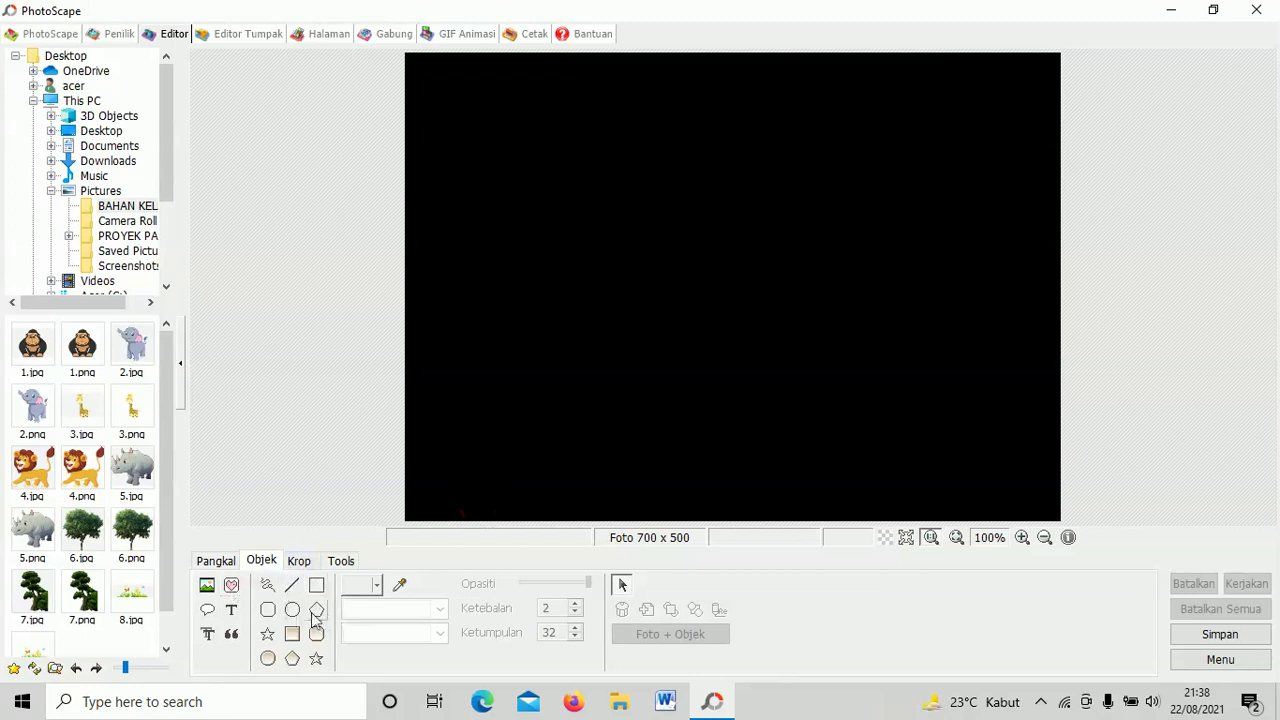
# - Look through the icons in the Kartun category of the icon library
pyautogui.click(232, 588)
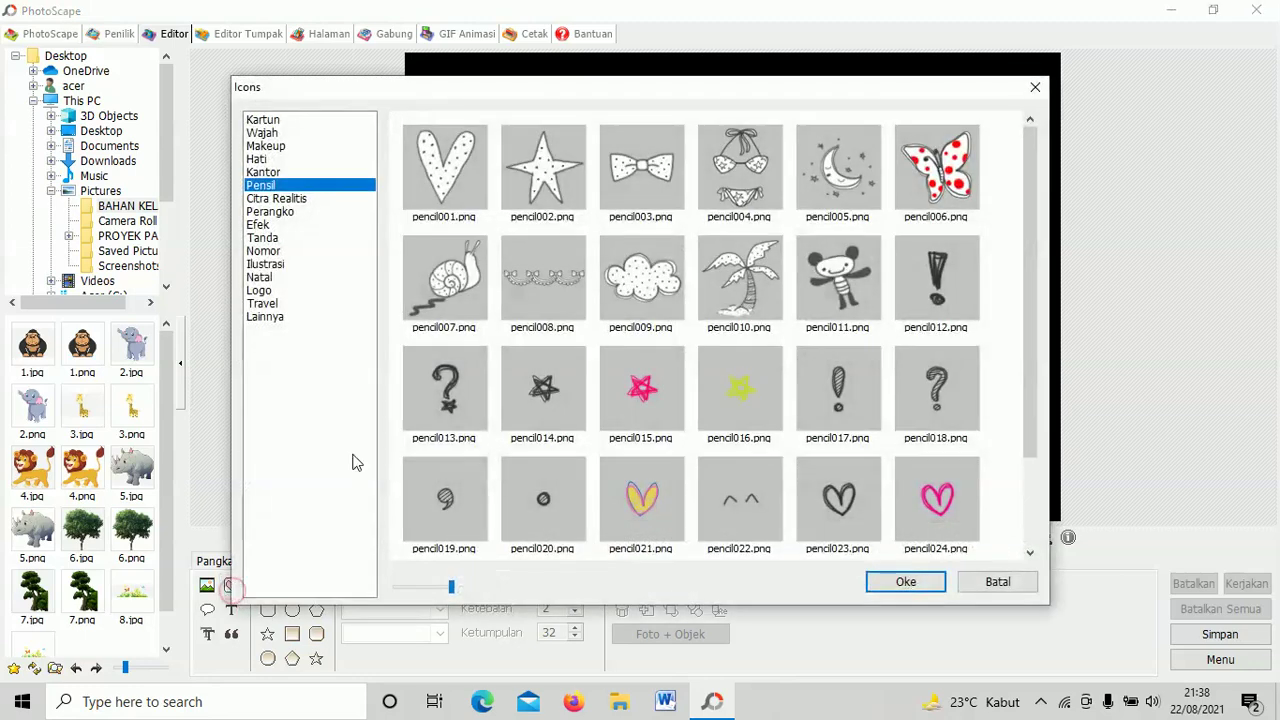
pyautogui.click(288, 120)
pyautogui.scroll(-5, 455, 363)
pyautogui.scroll(5, 455, 363)
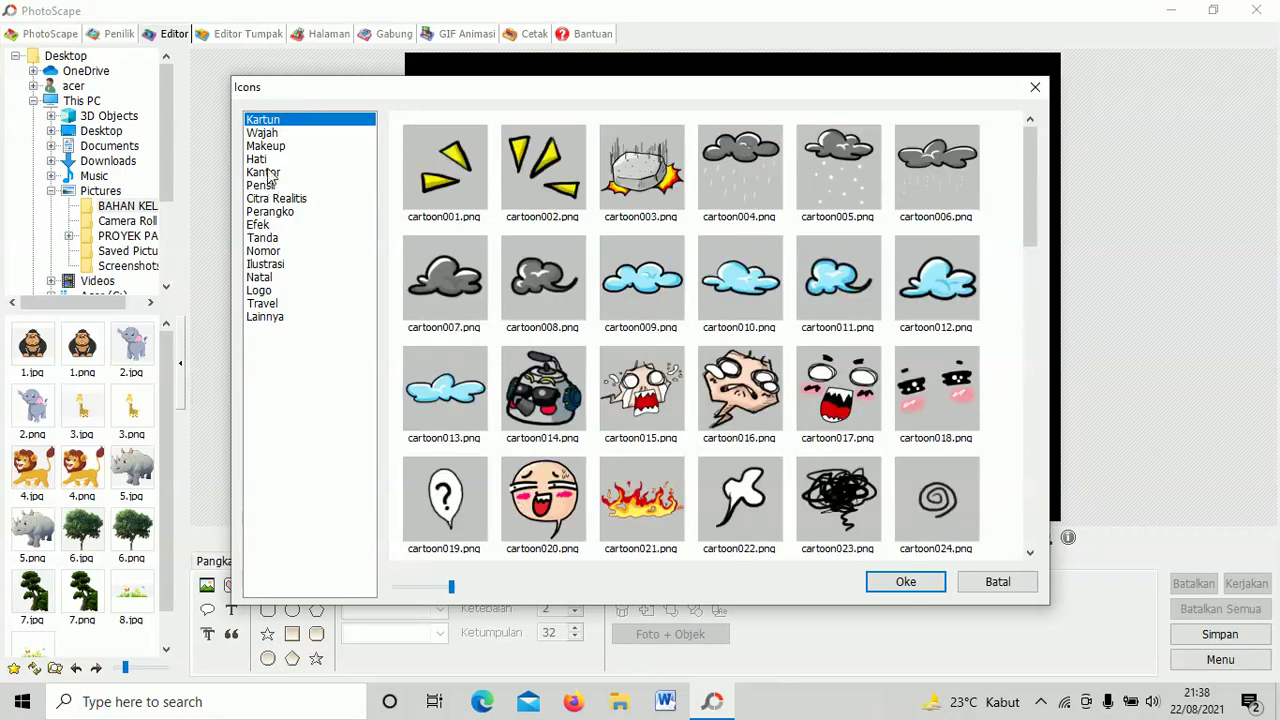
pyautogui.scroll(-5, 952, 285)
pyautogui.scroll(5, 952, 285)
pyautogui.scroll(-3, 952, 285)
pyautogui.scroll(3, 952, 285)
pyautogui.scroll(-2, 952, 285)
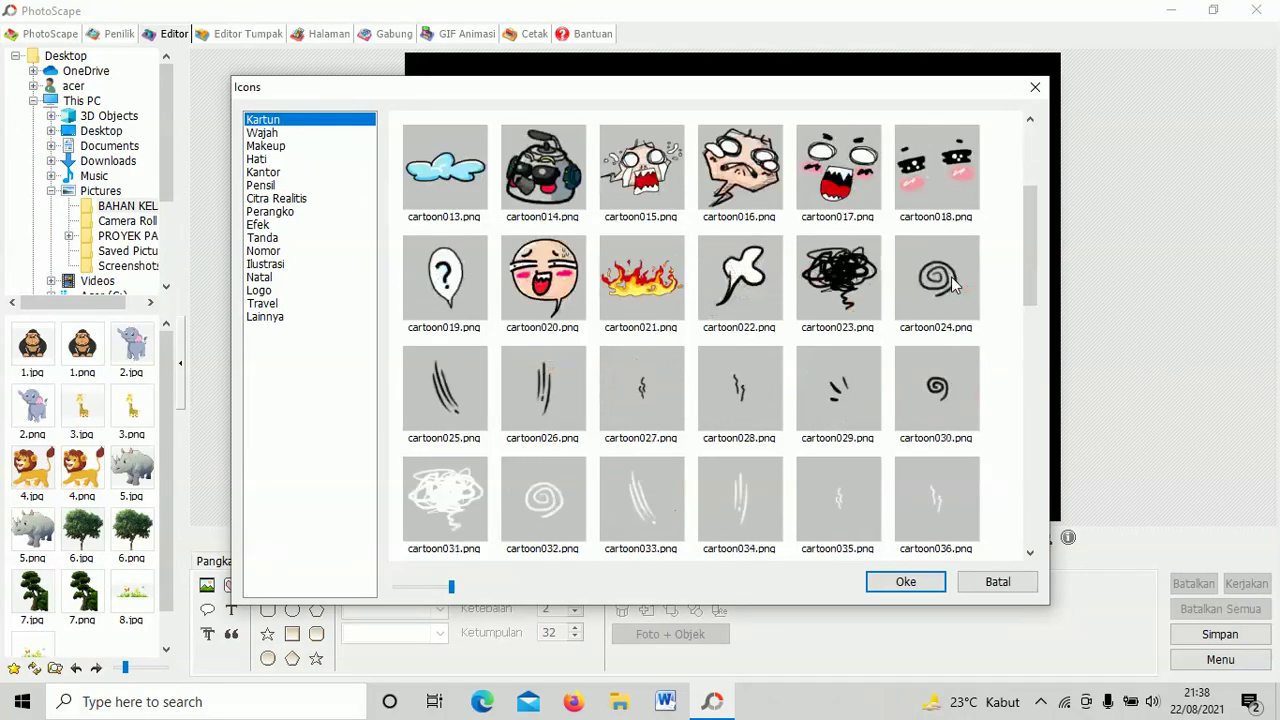
# - Insert the cartoon020.png face icon, enlarged, in the lower-left part of the photo
pyautogui.click(517, 283)
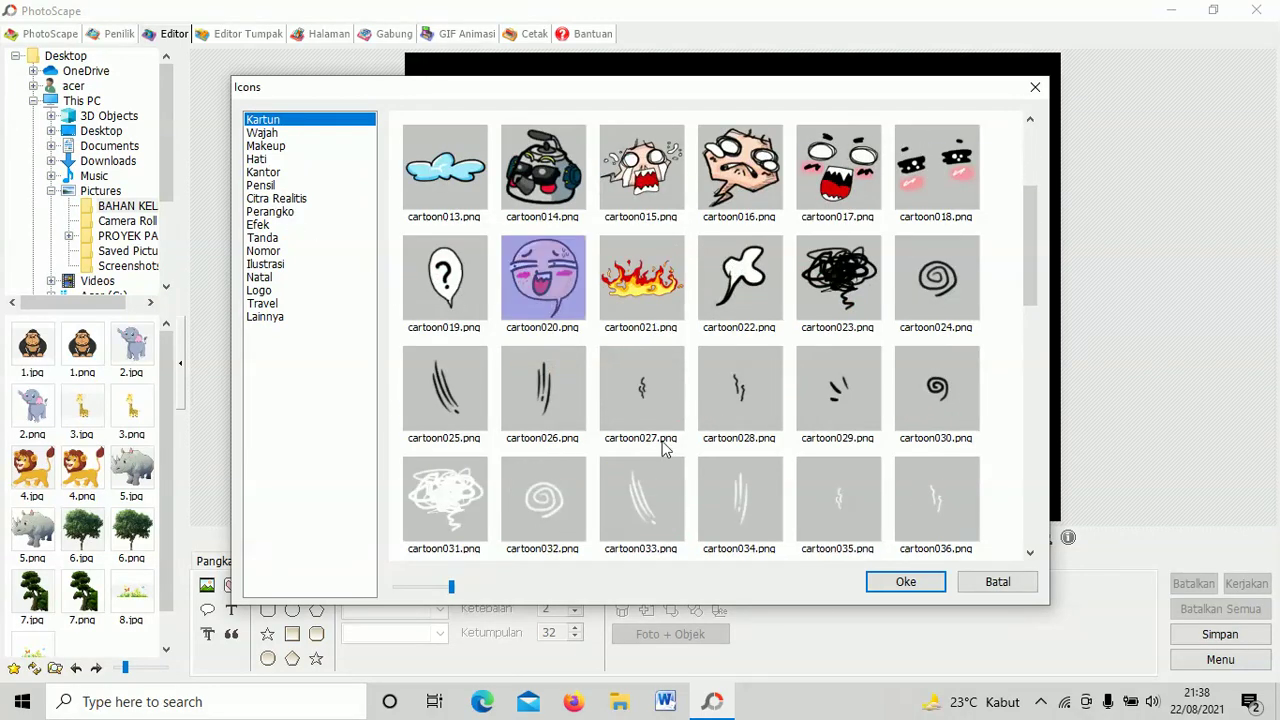
pyautogui.click(908, 582)
pyautogui.moveTo(848, 415); pyautogui.dragTo(871, 443)
pyautogui.moveTo(829, 298); pyautogui.dragTo(625, 345)
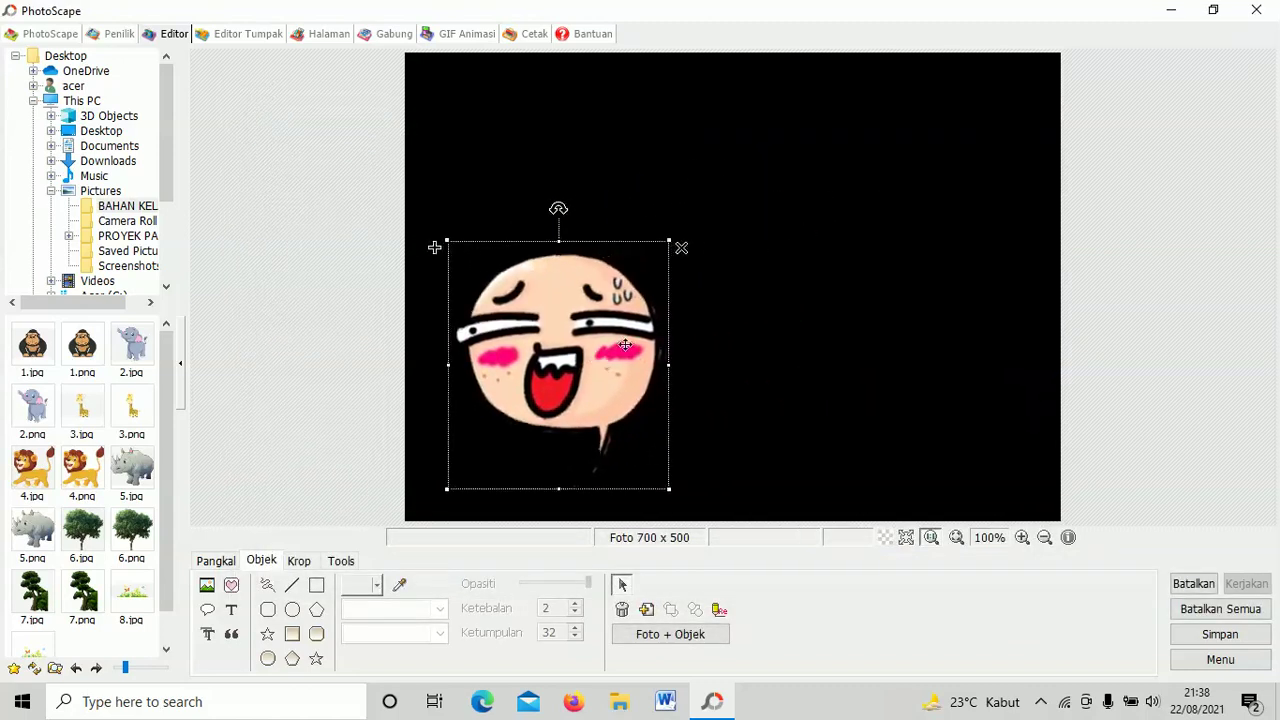
# - Insert the cartoon002.png yellow rays icon, enlarged, just above and beside the face
pyautogui.click(231, 585)
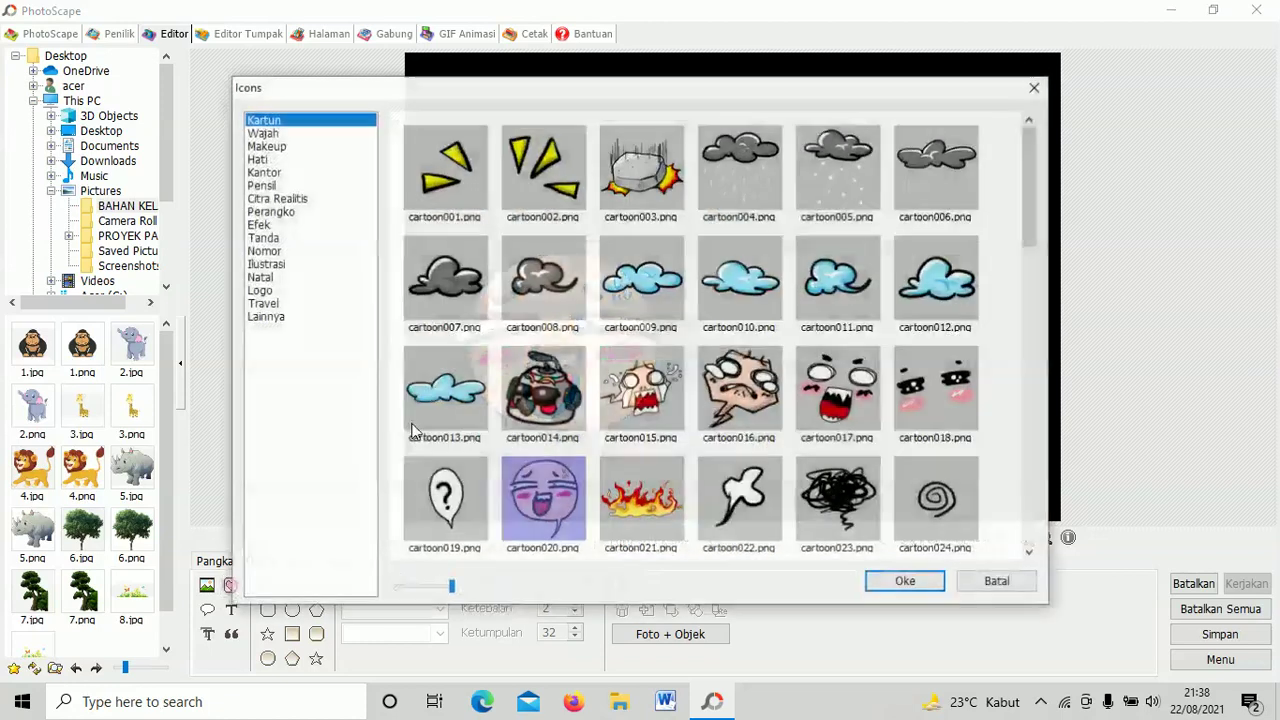
pyautogui.doubleClick(535, 185)
pyautogui.moveTo(735, 285); pyautogui.dragTo(734, 240)
pyautogui.click(826, 265)
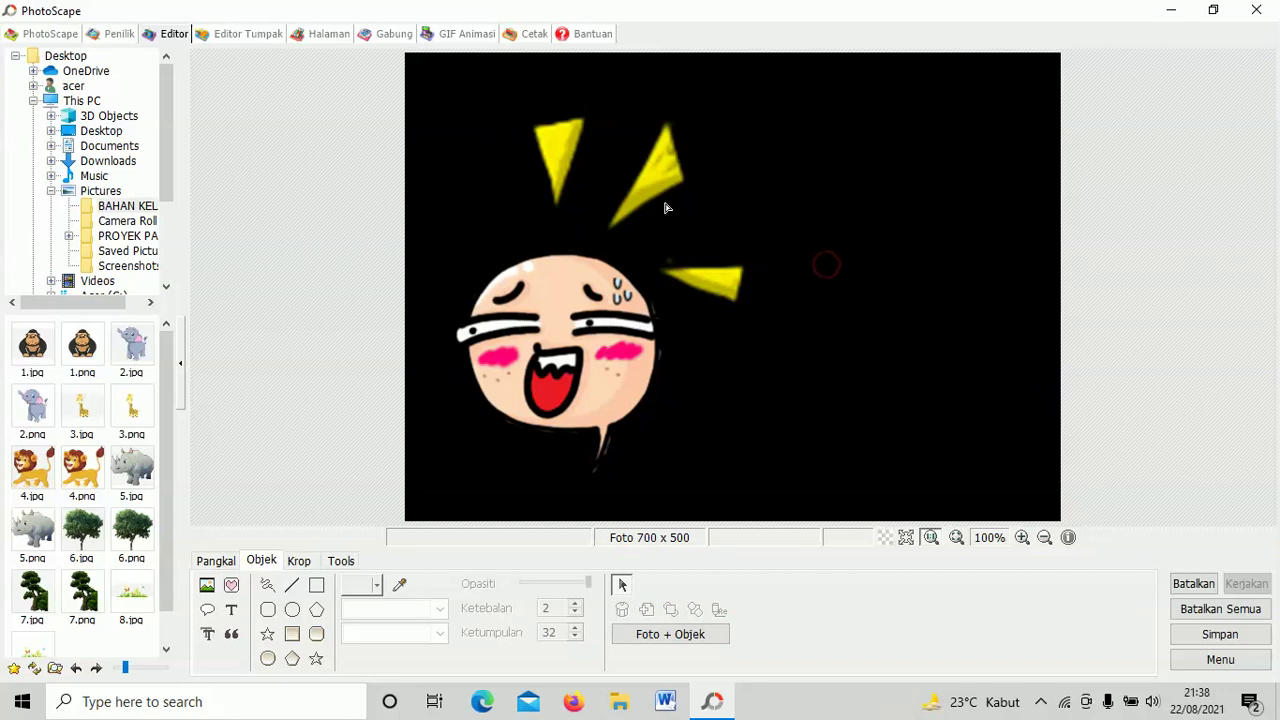
pyautogui.click(632, 207)
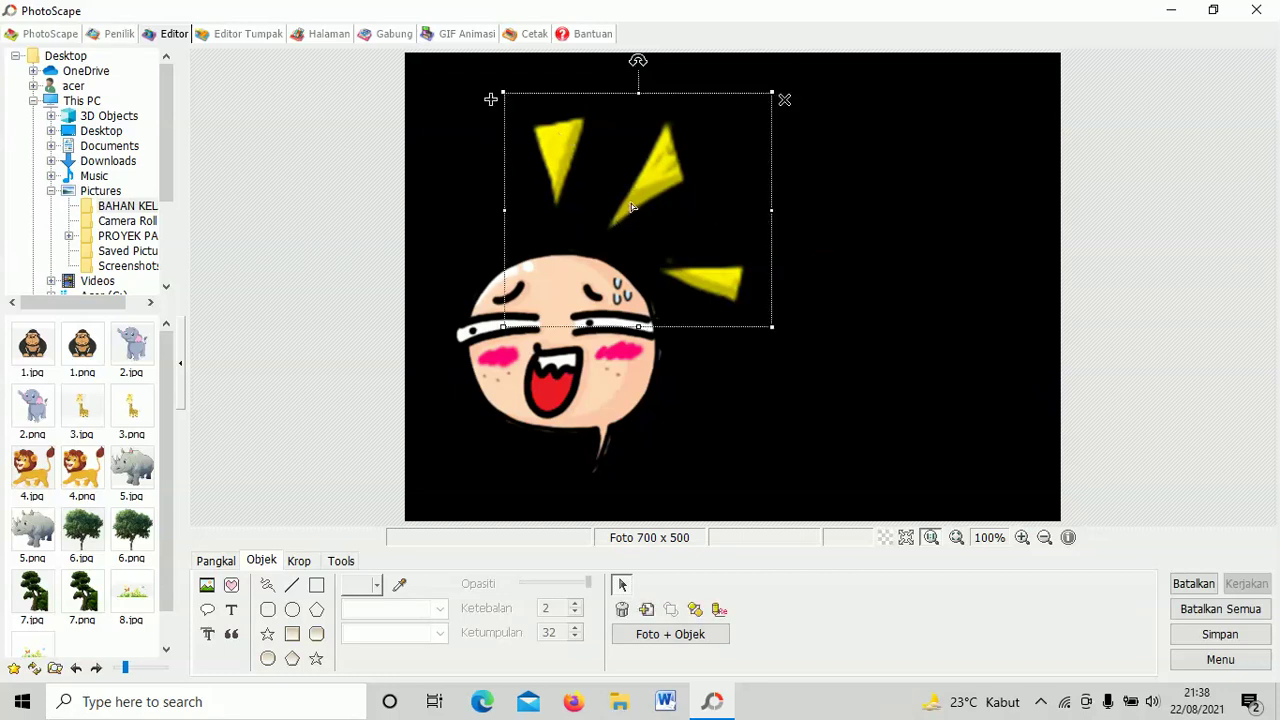
pyautogui.click(755, 383)
# - Shrink the face icon and shift it slightly, and delete it from the photo
pyautogui.click(524, 337)
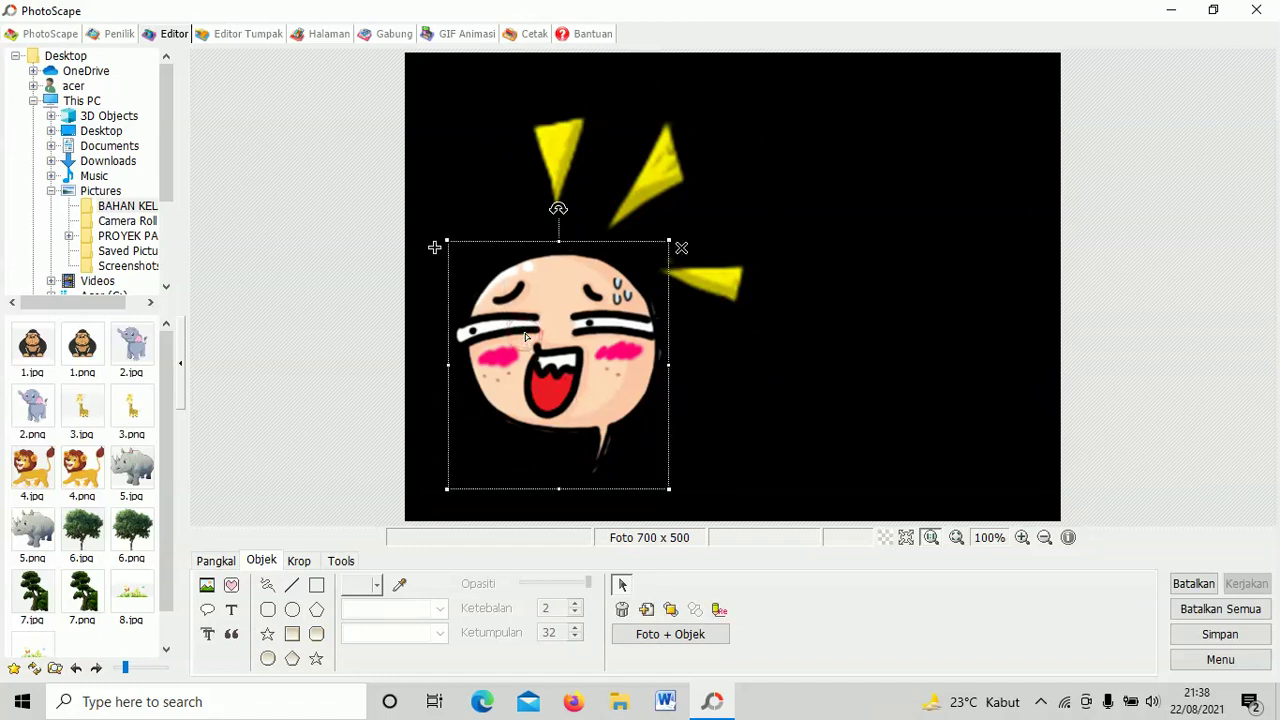
pyautogui.moveTo(672, 491); pyautogui.dragTo(628, 451)
pyautogui.moveTo(591, 377); pyautogui.dragTo(568, 404)
pyautogui.click(683, 381)
pyautogui.click(524, 375)
pyautogui.click(637, 282)
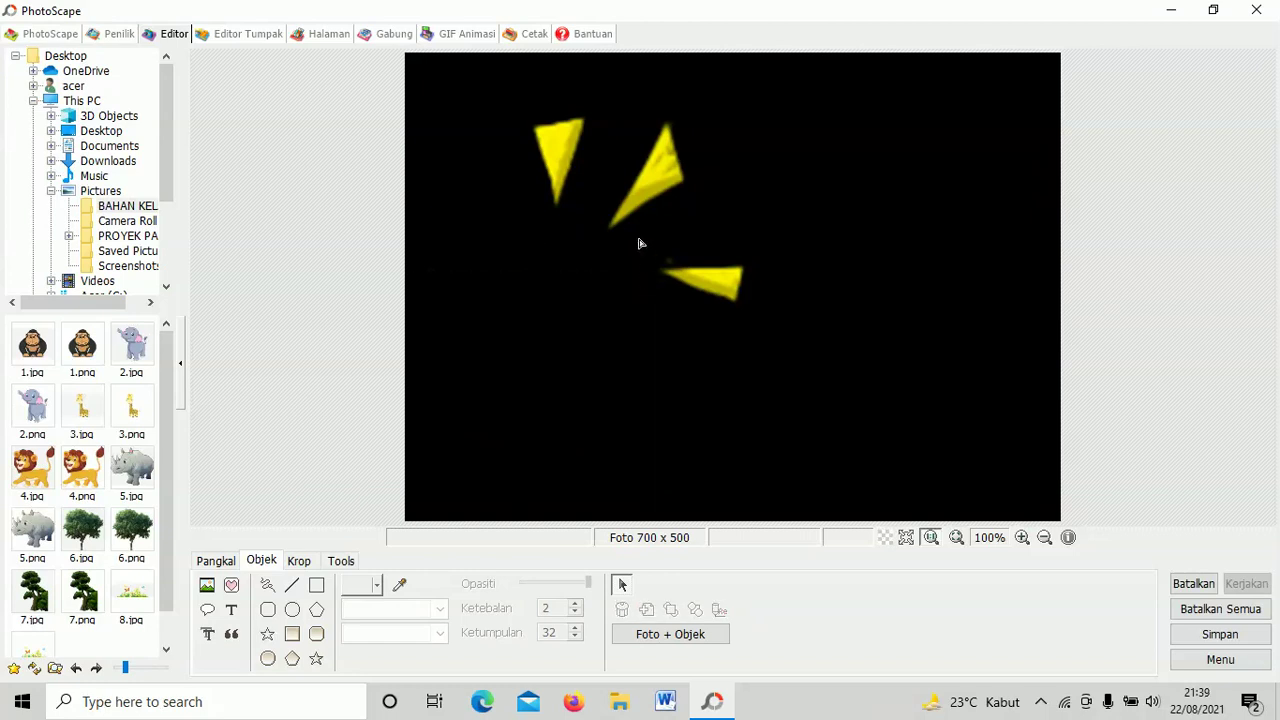
# - Rotate the yellow rays icon slightly clockwise and reposition it in the left half of the photo
pyautogui.click(632, 207)
pyautogui.moveTo(638, 60); pyautogui.dragTo(562, 82)
pyautogui.moveTo(591, 133); pyautogui.dragTo(645, 182)
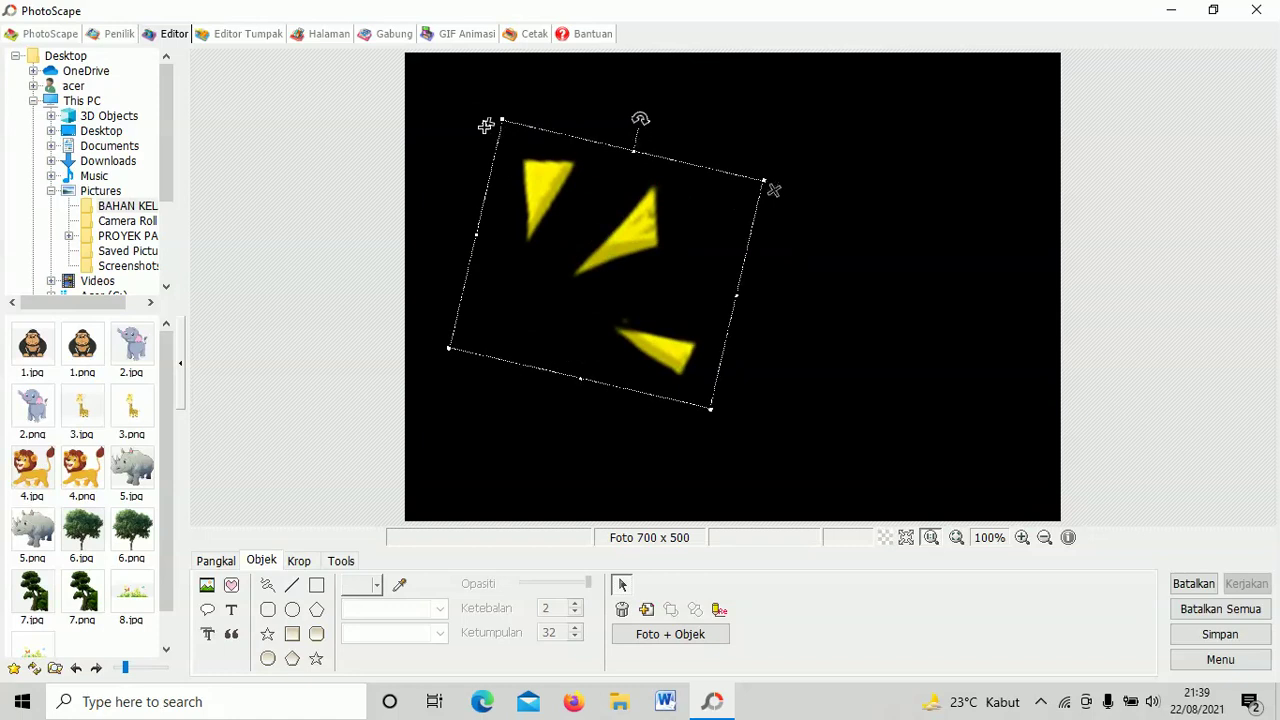
# - Duplicate the rotated rays icon and place the copy almost on top of the original
pyautogui.click(487, 124)
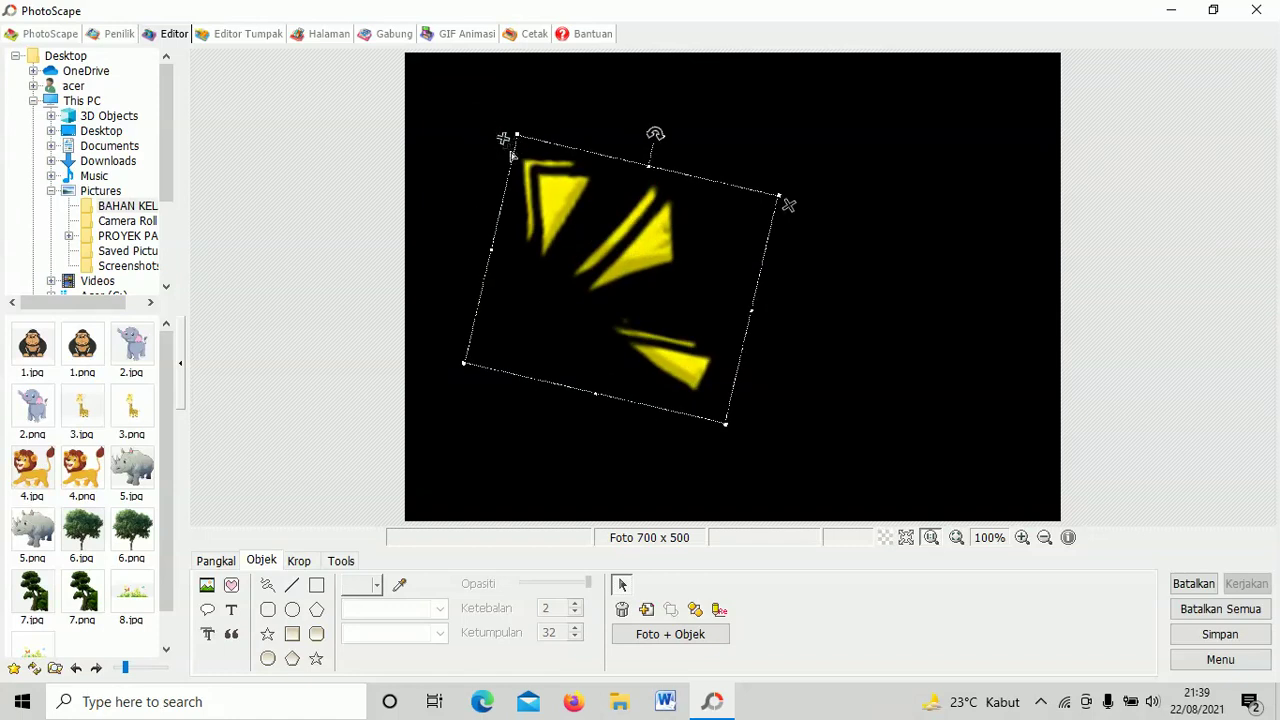
pyautogui.moveTo(548, 211); pyautogui.dragTo(622, 222)
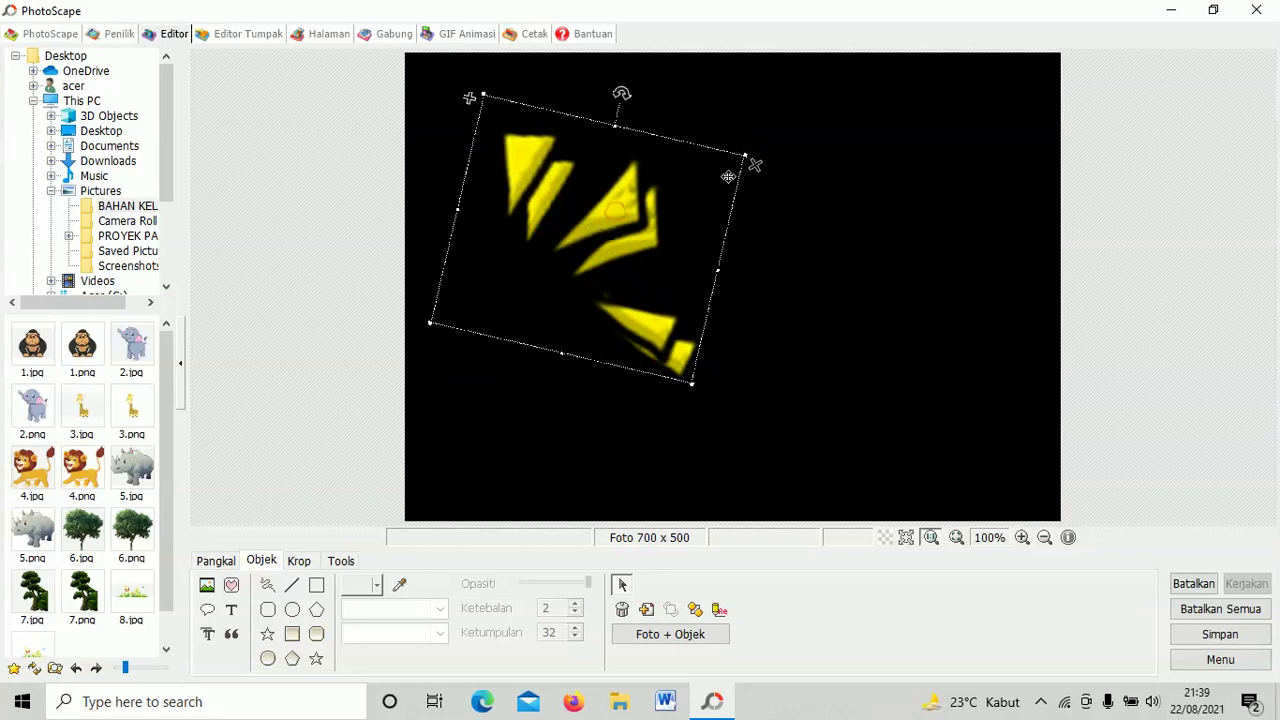
pyautogui.moveTo(587, 196); pyautogui.dragTo(622, 223)
pyautogui.click(840, 300)
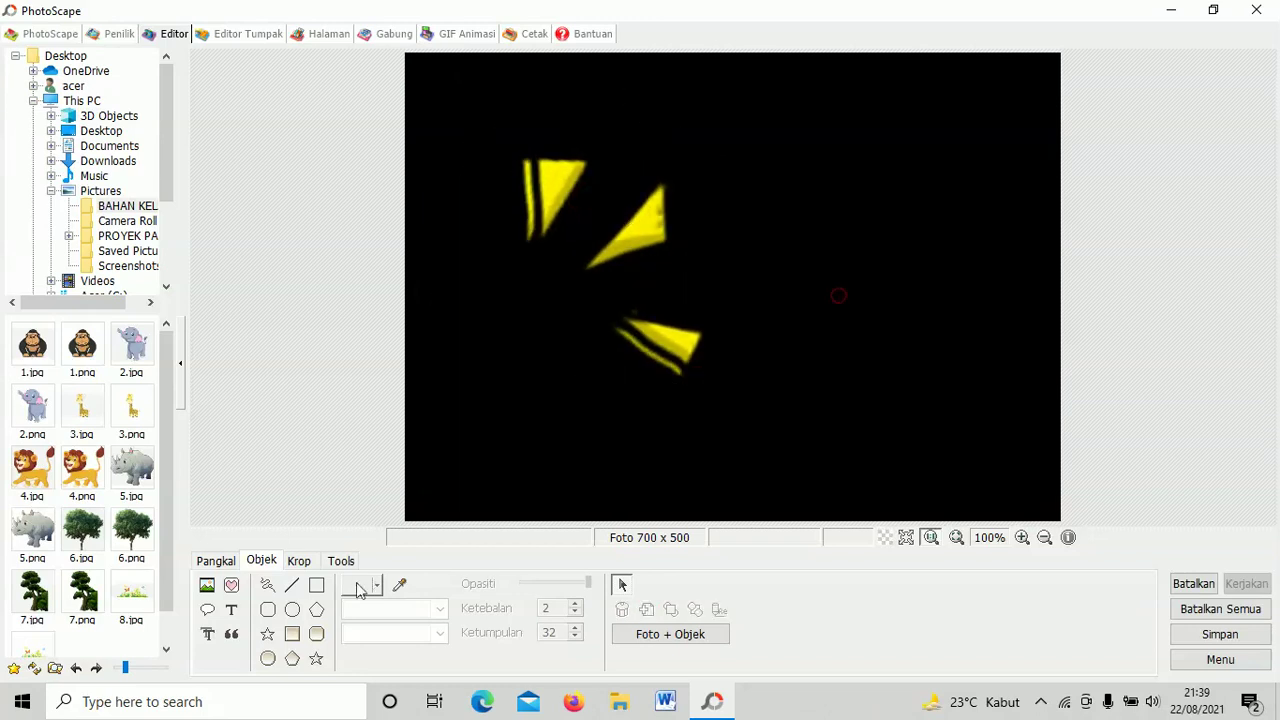
# - Insert an enlarged cartoon020.png face icon in the photo's lower-right area and tilt it slightly clockwise
pyautogui.click(231, 584)
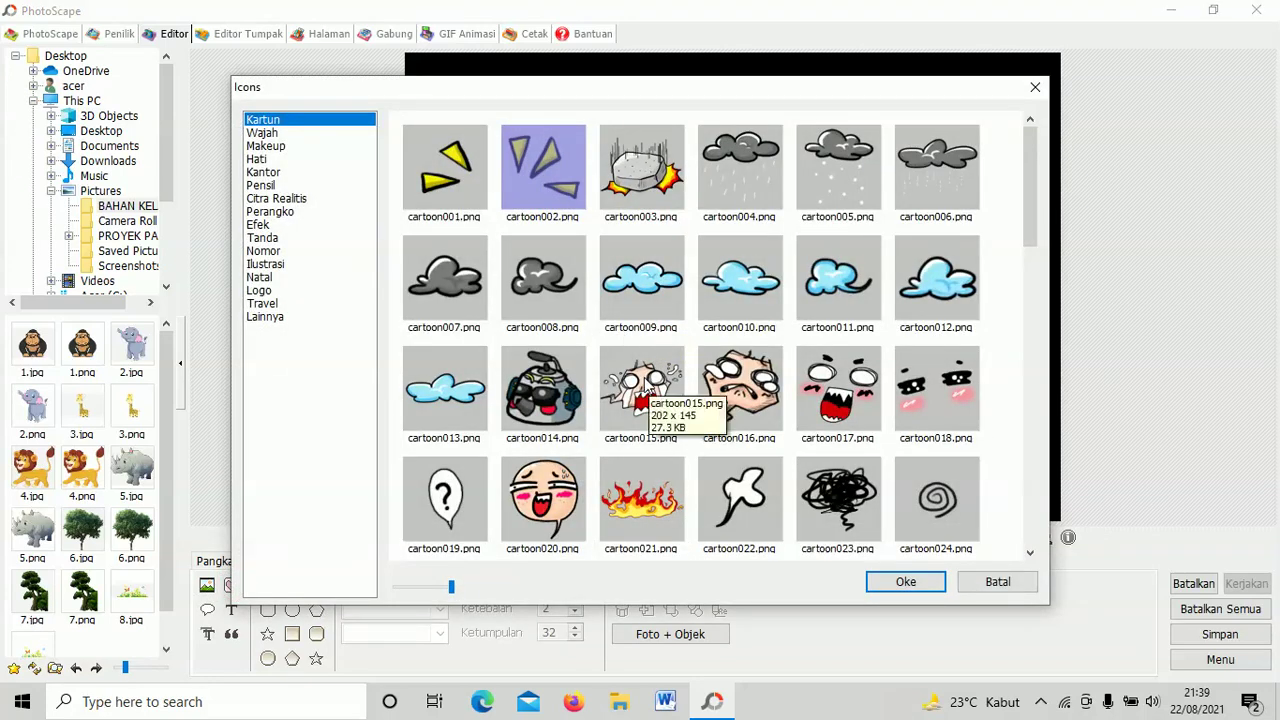
pyautogui.doubleClick(526, 500)
pyautogui.moveTo(703, 280); pyautogui.dragTo(470, 352)
pyautogui.moveTo(582, 446); pyautogui.dragTo(638, 504)
pyautogui.moveTo(561, 385); pyautogui.dragTo(941, 389)
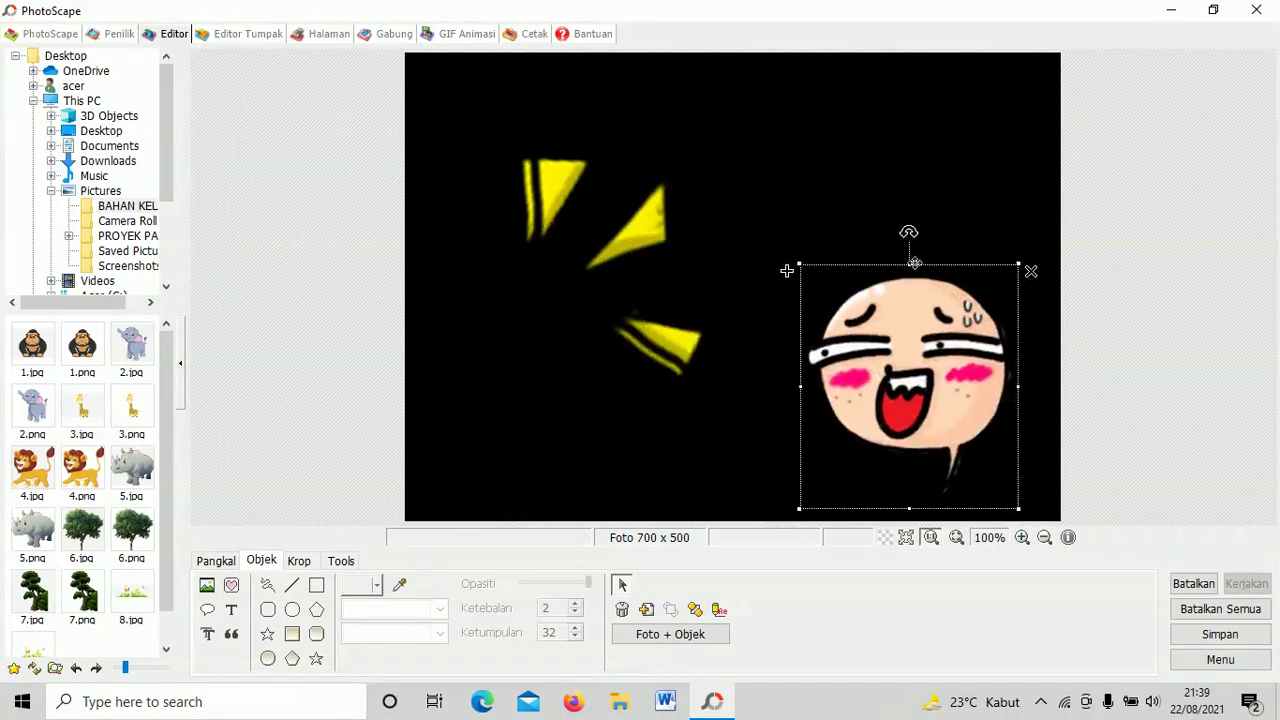
pyautogui.moveTo(908, 228)
pyautogui.mouseDown()
pyautogui.moveTo(966, 238)
pyautogui.moveTo(876, 233)
pyautogui.moveTo(909, 236)
pyautogui.mouseUp()
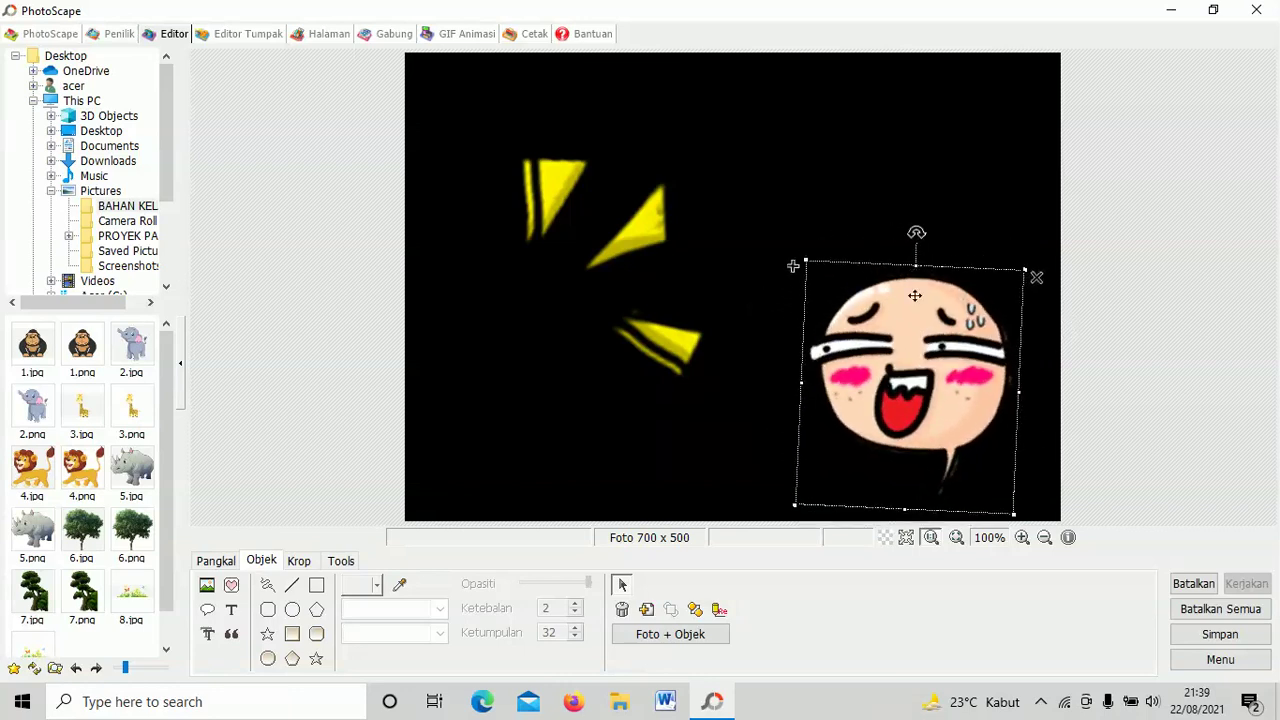
pyautogui.moveTo(909, 360); pyautogui.dragTo(909, 375)
# - Move both yellow rays icons from the photo's left half to just above the face
pyautogui.moveTo(628, 250); pyautogui.dragTo(943, 246)
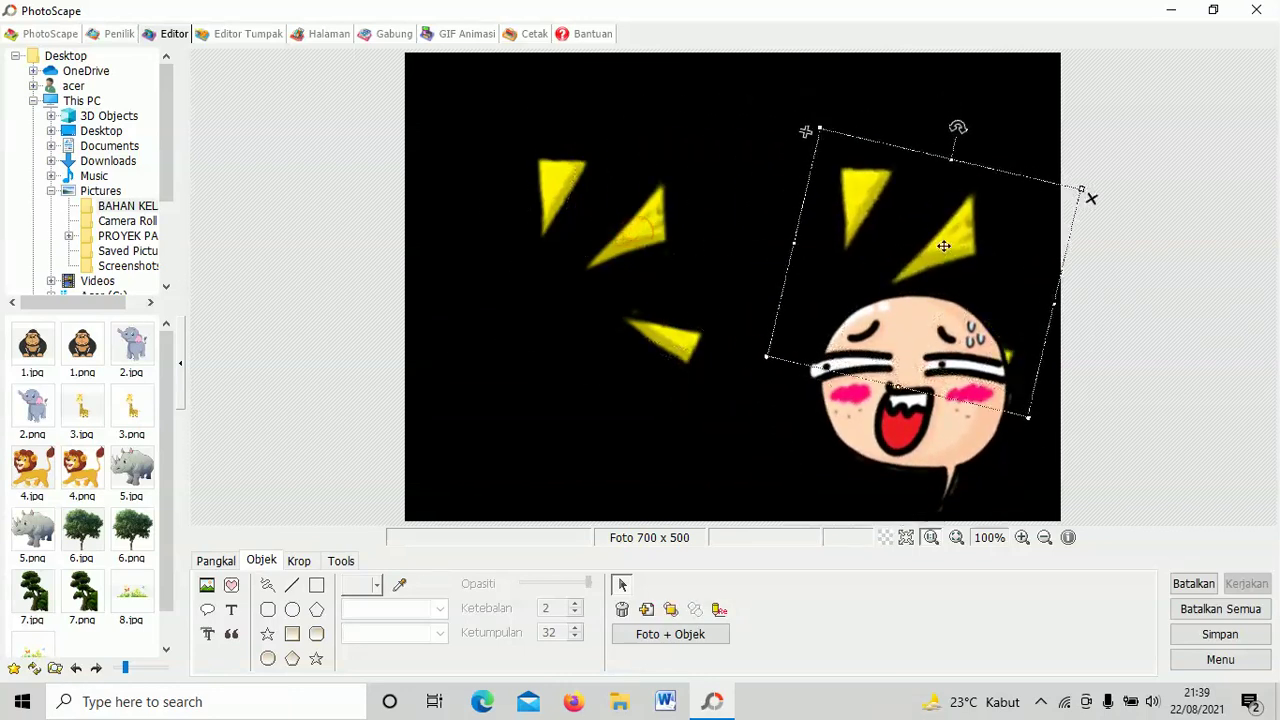
pyautogui.click(655, 280)
pyautogui.doubleClick(630, 250)
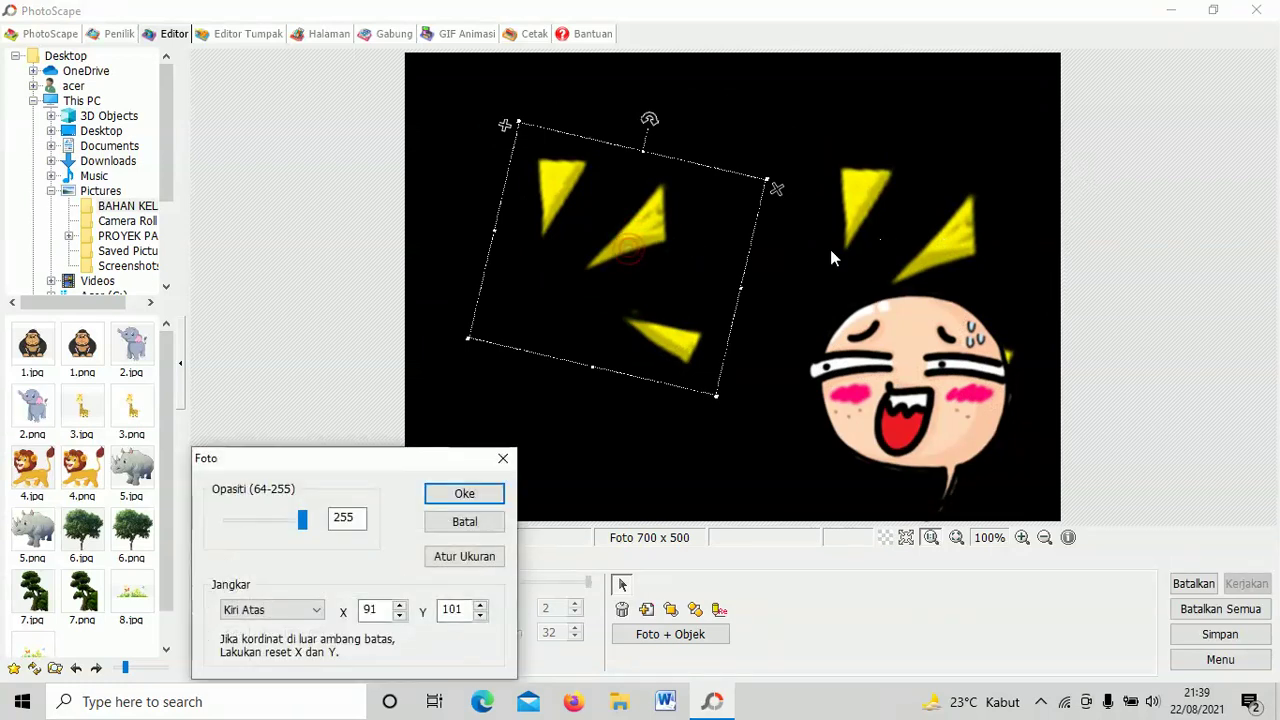
pyautogui.click(470, 521)
pyautogui.moveTo(638, 238); pyautogui.dragTo(947, 262)
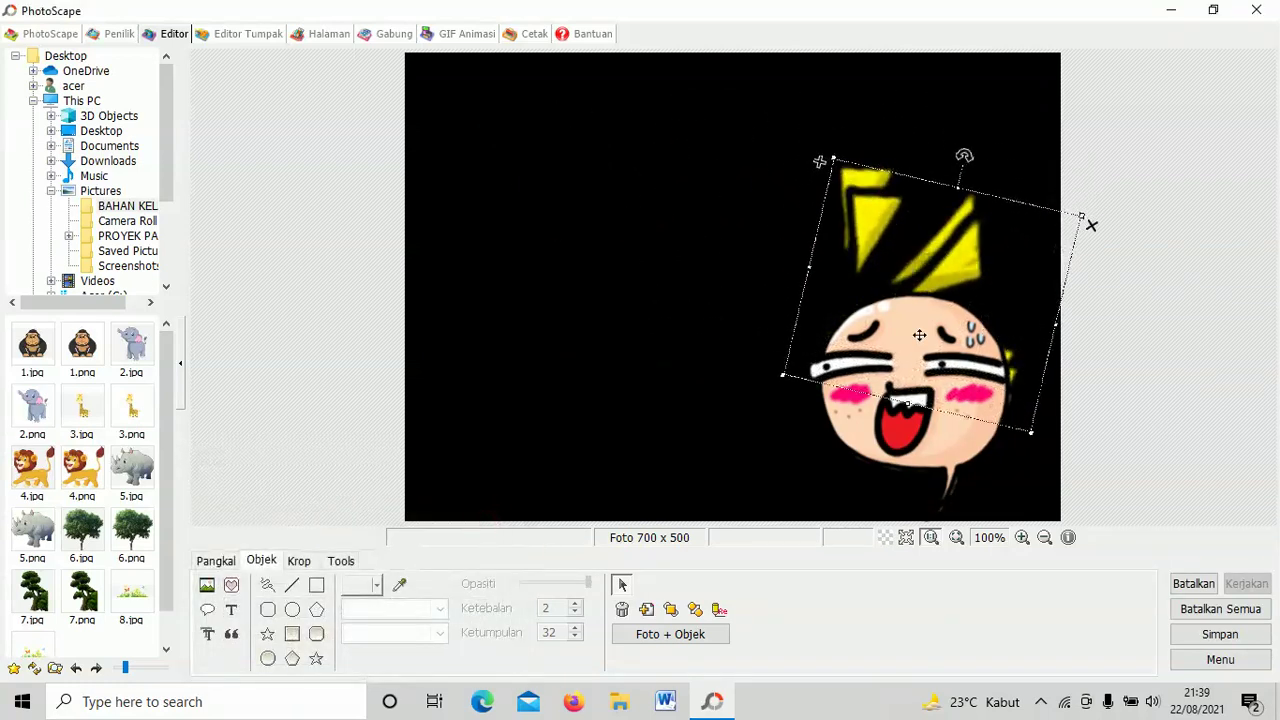
# - Move one rays icon to the photo's upper-left area and the face icon just below it
pyautogui.click(890, 418)
pyautogui.moveTo(890, 418); pyautogui.dragTo(779, 348)
pyautogui.click(795, 268)
pyautogui.moveTo(795, 268); pyautogui.dragTo(447, 181)
pyautogui.moveTo(791, 320); pyautogui.dragTo(606, 350)
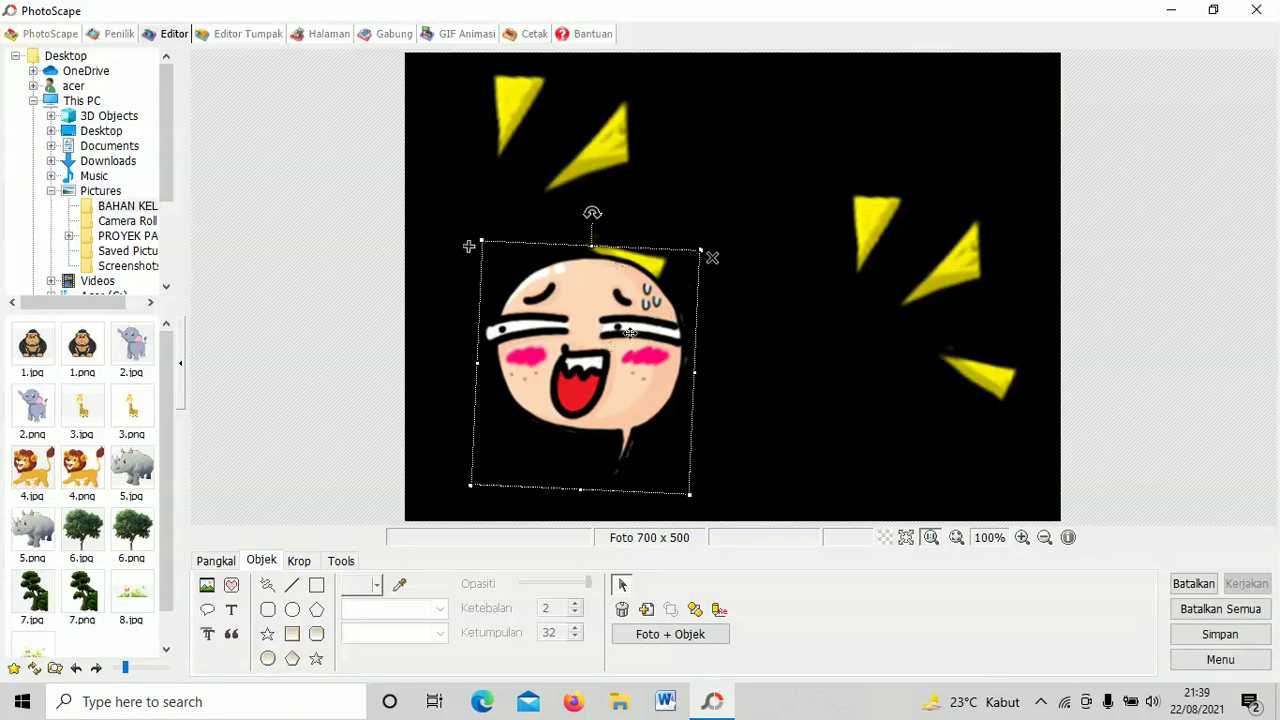
# - Delete the face icon and both yellow rays icons from the photo
pyautogui.click(714, 259)
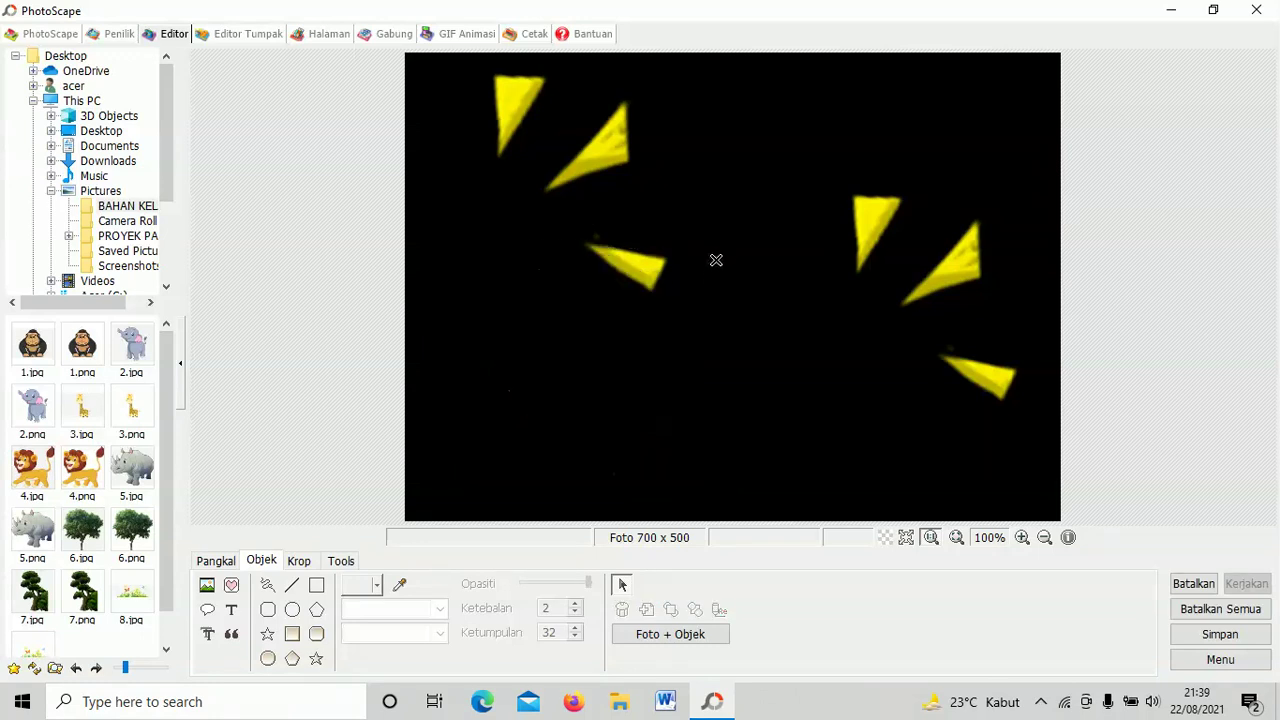
pyautogui.click(641, 268)
pyautogui.click(748, 110)
pyautogui.click(900, 215)
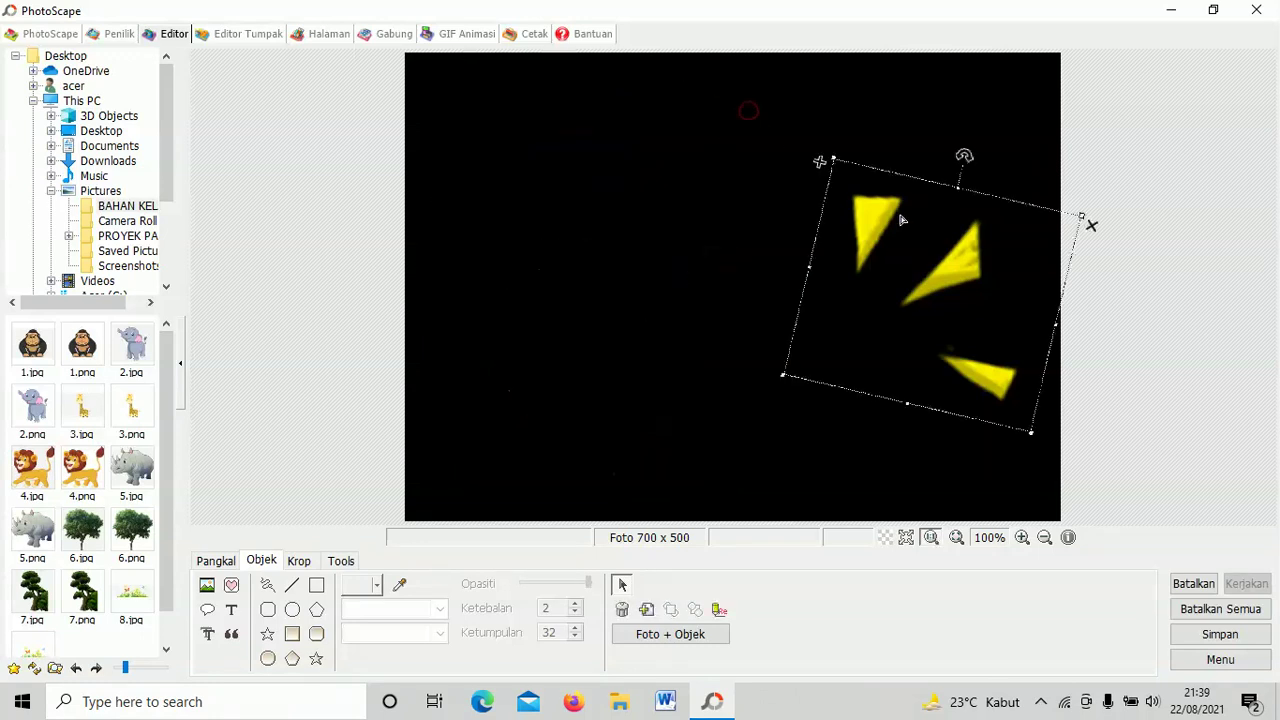
pyautogui.click(1091, 226)
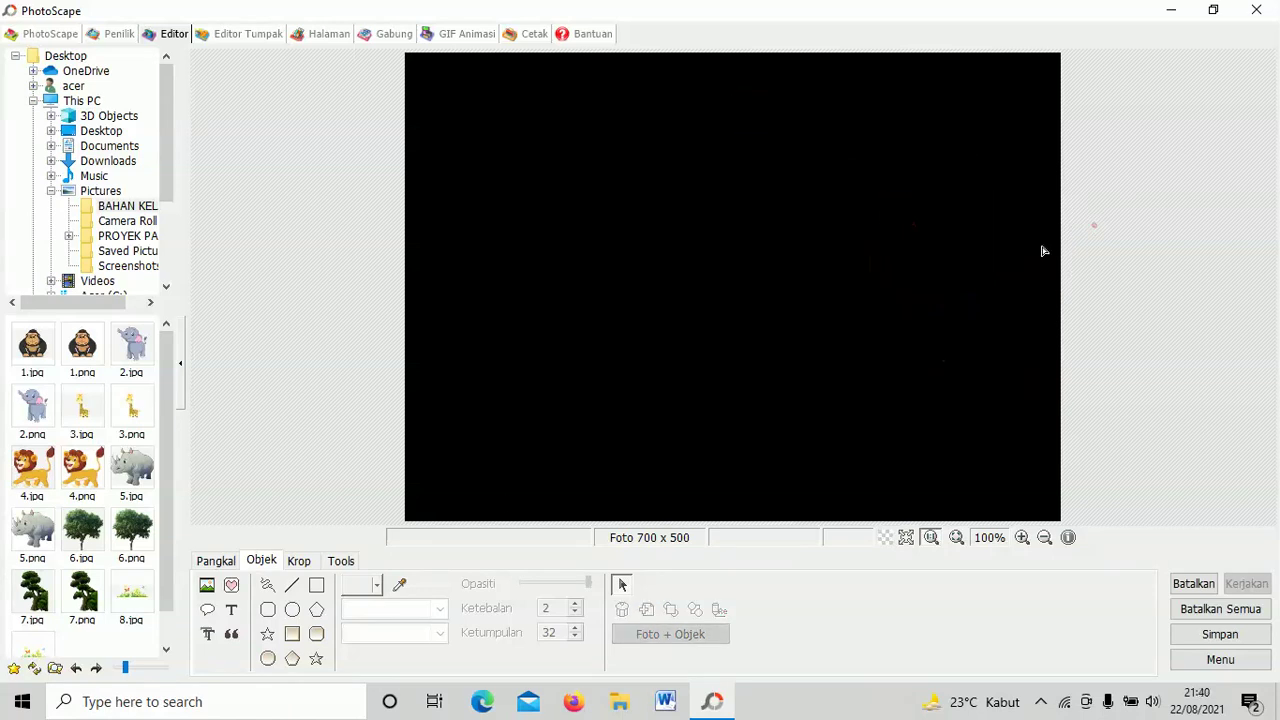
# - Insert the cartoon003.png rock icon and enlarge it at the centre of the photo
pyautogui.click(231, 585)
pyautogui.doubleClick(650, 163)
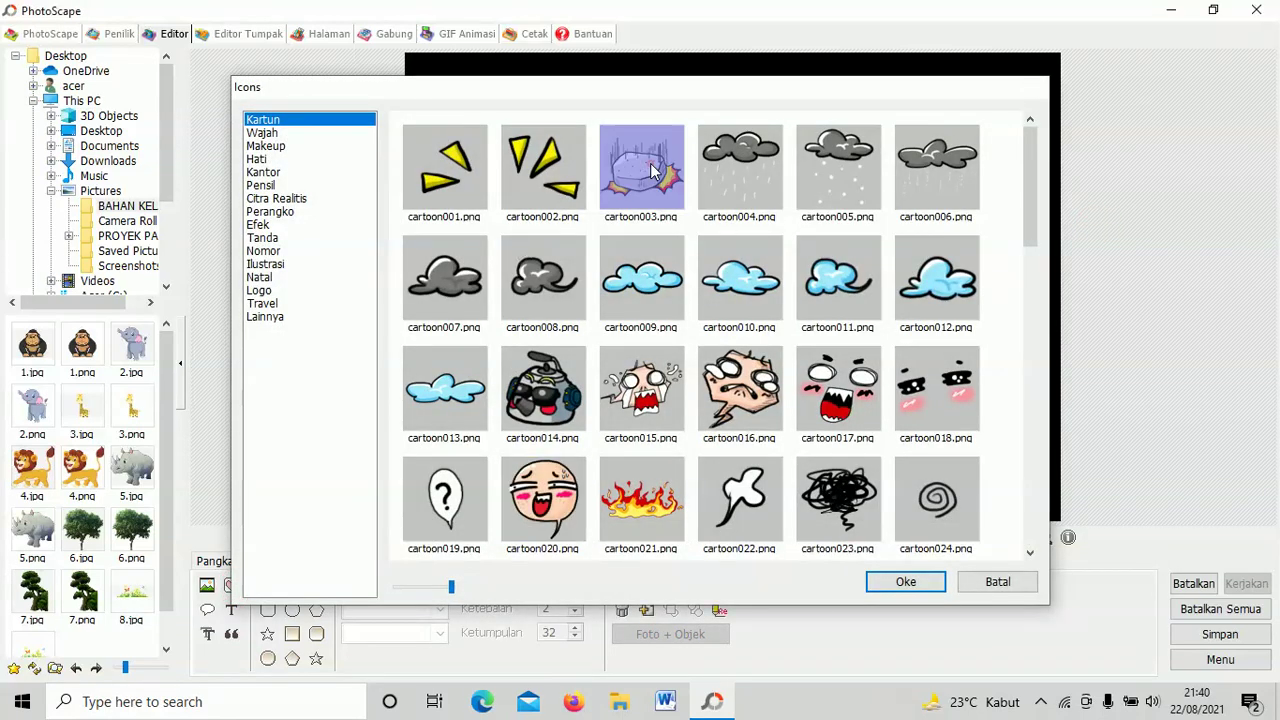
pyautogui.moveTo(873, 389); pyautogui.dragTo(900, 412)
pyautogui.click(913, 317)
# - Insert the cartoon011.png blue cloud icon, enlarge it and move it around over the rock
pyautogui.click(231, 585)
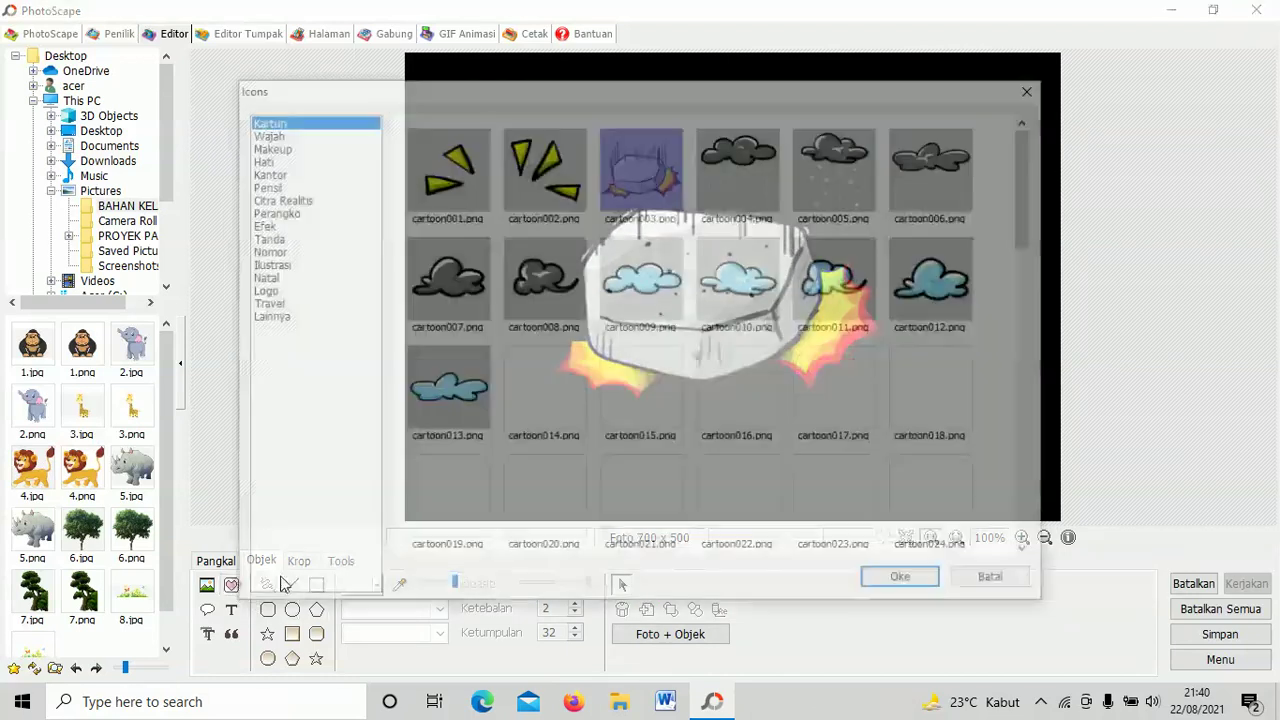
pyautogui.doubleClick(826, 290)
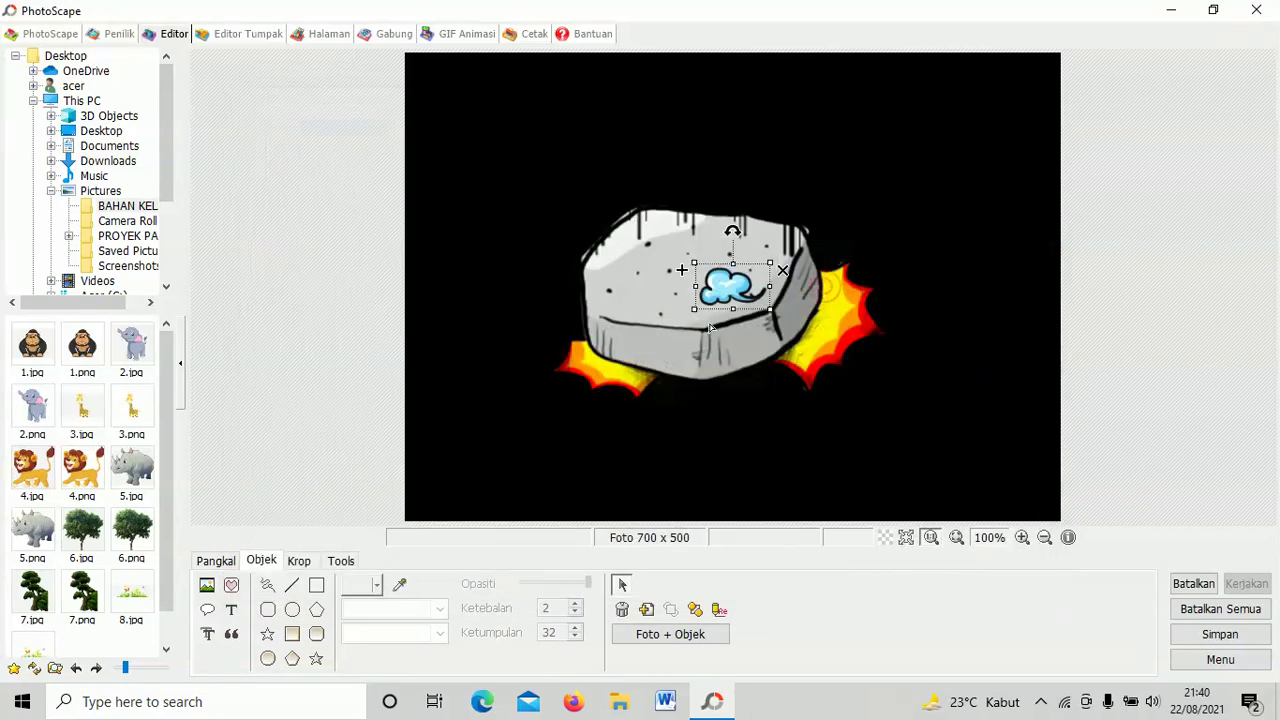
pyautogui.moveTo(770, 312); pyautogui.dragTo(1060, 500)
pyautogui.moveTo(850, 400); pyautogui.dragTo(615, 288)
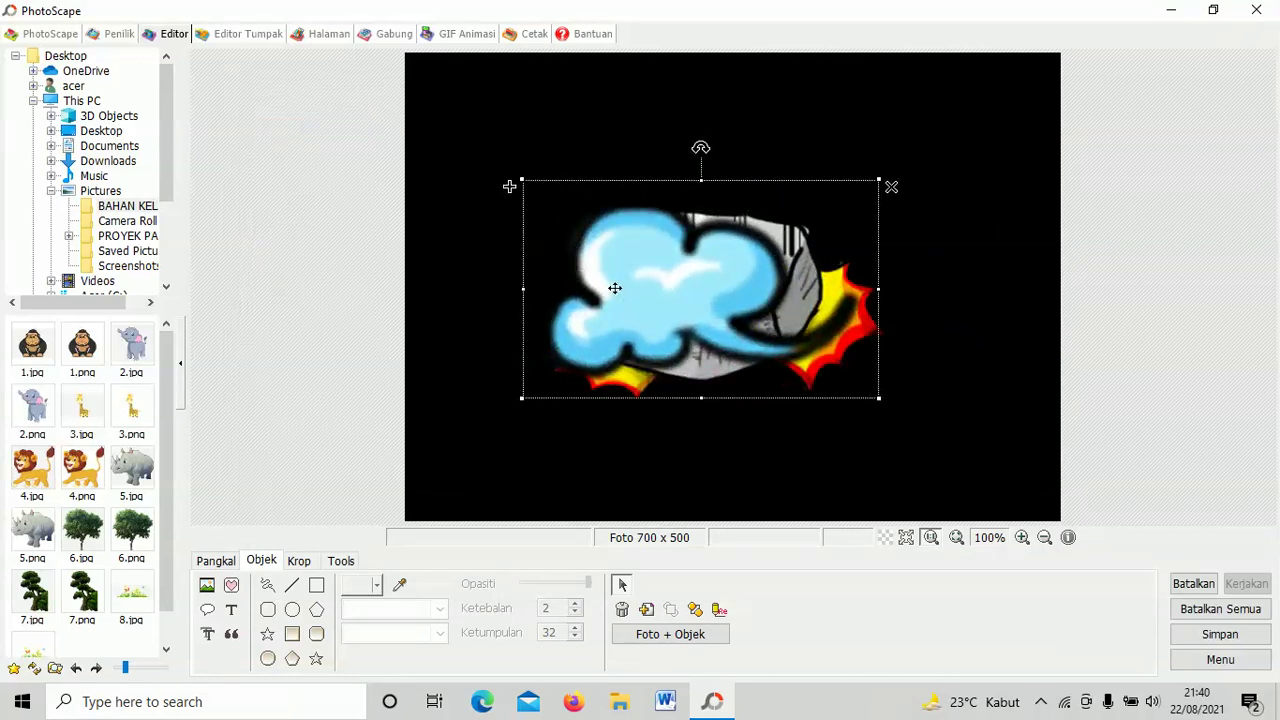
pyautogui.moveTo(711, 306); pyautogui.dragTo(804, 367)
# - Delete the cloud and rock icons from the photo
pyautogui.click(1016, 252)
pyautogui.click(711, 280)
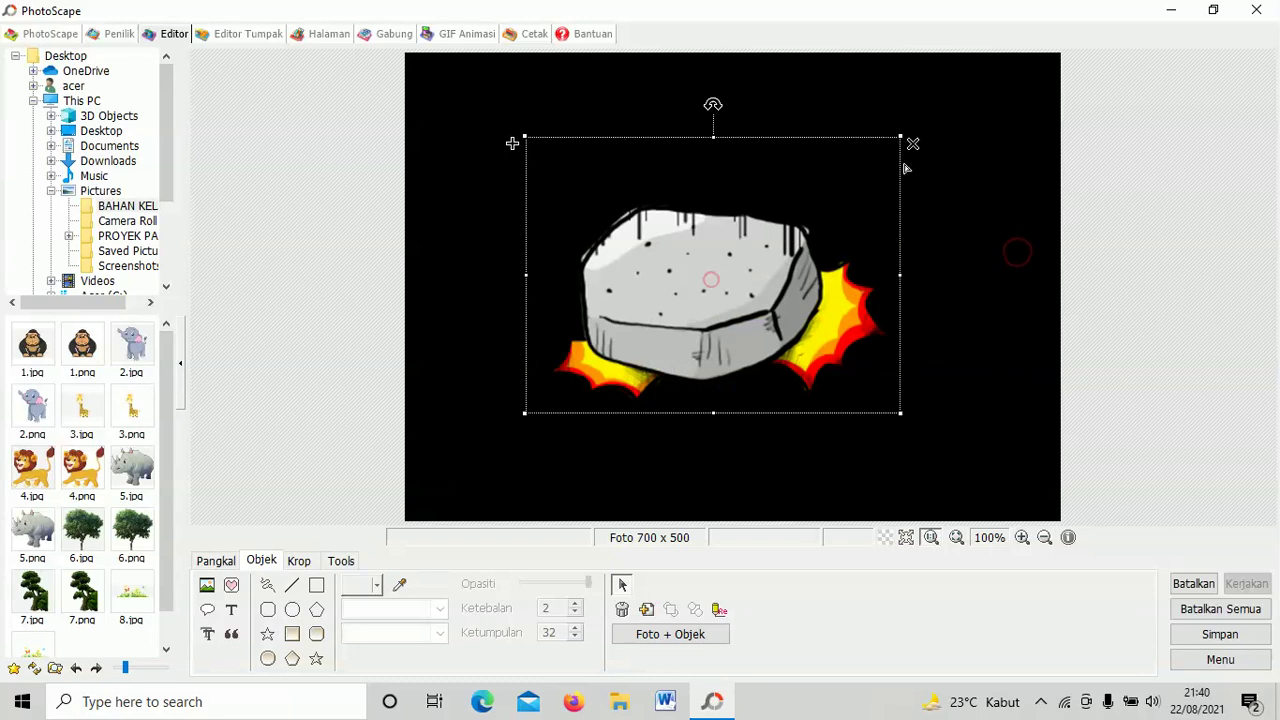
pyautogui.click(909, 141)
# - Insert the flower014.png icon from the Citra Realitis category and size it in the photo's upper-left corner
pyautogui.click(231, 585)
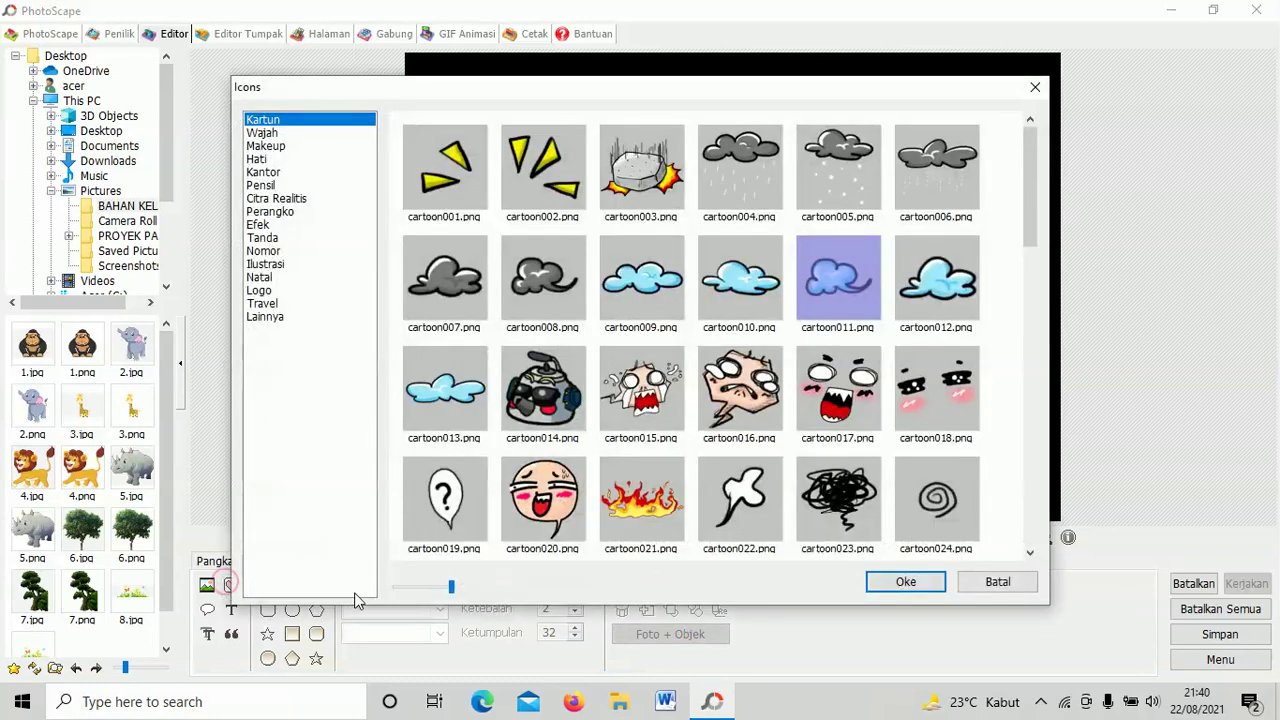
pyautogui.click(265, 291)
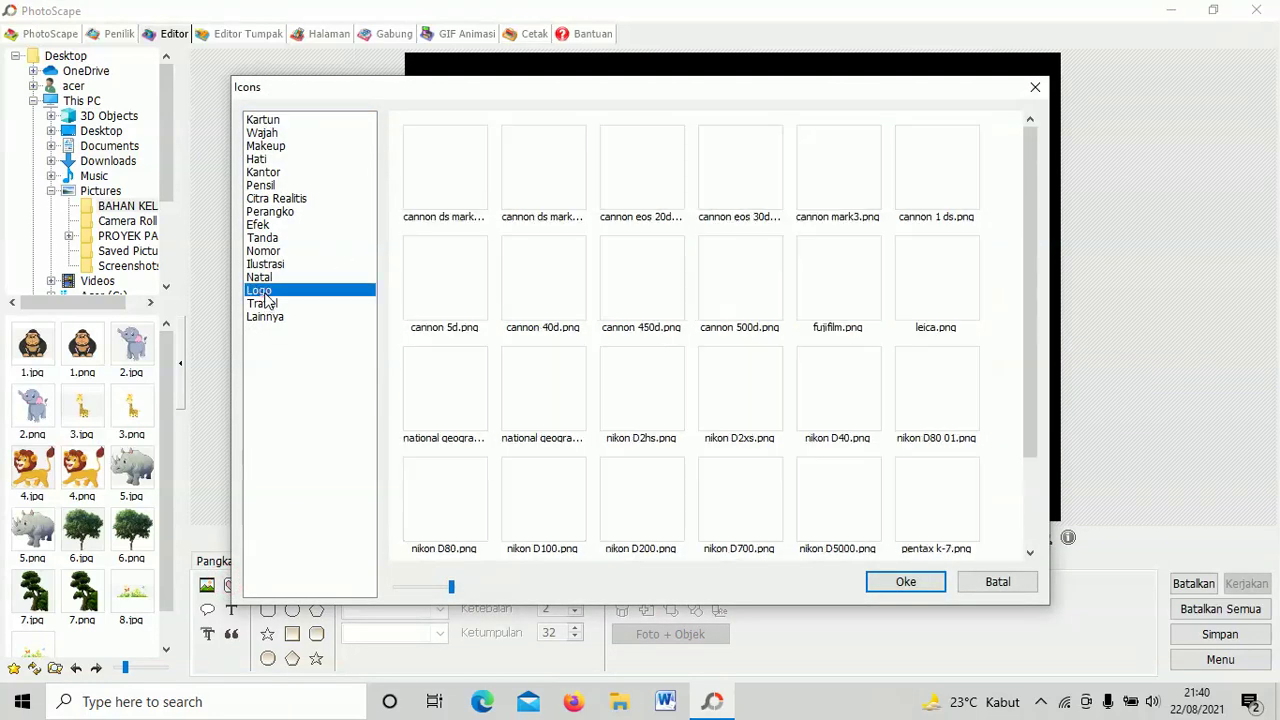
pyautogui.click(272, 199)
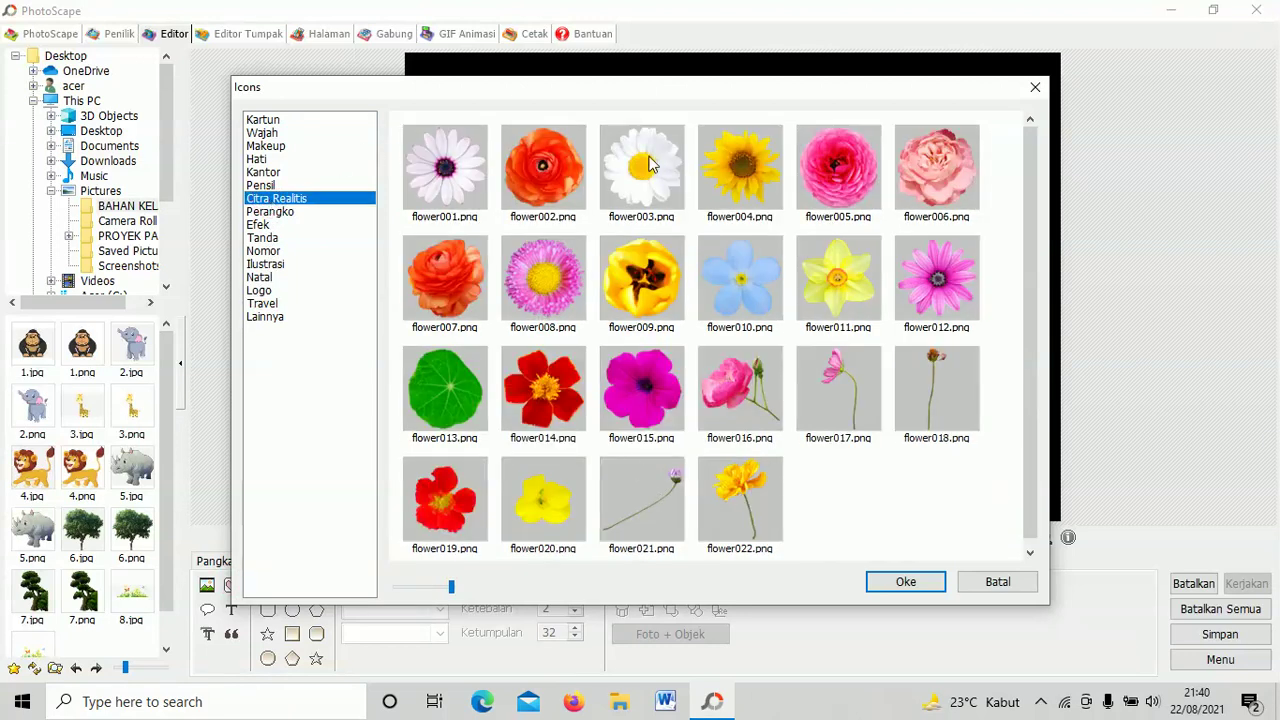
pyautogui.doubleClick(558, 398)
pyautogui.moveTo(717, 317); pyautogui.dragTo(486, 190)
pyautogui.moveTo(567, 214); pyautogui.dragTo(697, 343)
pyautogui.moveTo(604, 263)
pyautogui.mouseDown()
pyautogui.moveTo(581, 238)
pyautogui.moveTo(592, 245)
pyautogui.mouseUp()
pyautogui.moveTo(673, 318); pyautogui.dragTo(641, 276)
# - Duplicate the red flower, placing one in the photo's lower-right corner and keeping the other in the upper-left corner
pyautogui.moveTo(576, 221); pyautogui.dragTo(980, 462)
pyautogui.click(422, 84)
pyautogui.moveTo(560, 195); pyautogui.dragTo(552, 185)
pyautogui.click(918, 424)
# - Insert the butterfly003.png icon from the Ilustrasi category and place it on the upper-left red flower
pyautogui.click(231, 586)
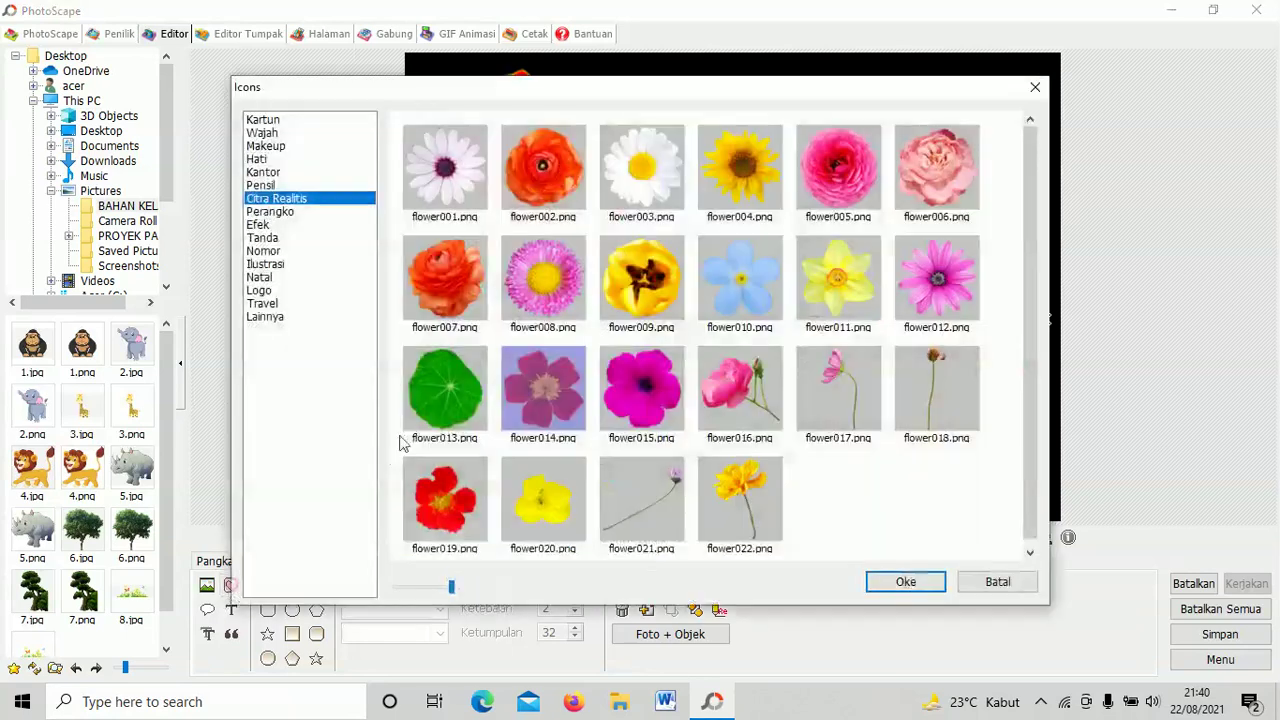
pyautogui.click(262, 264)
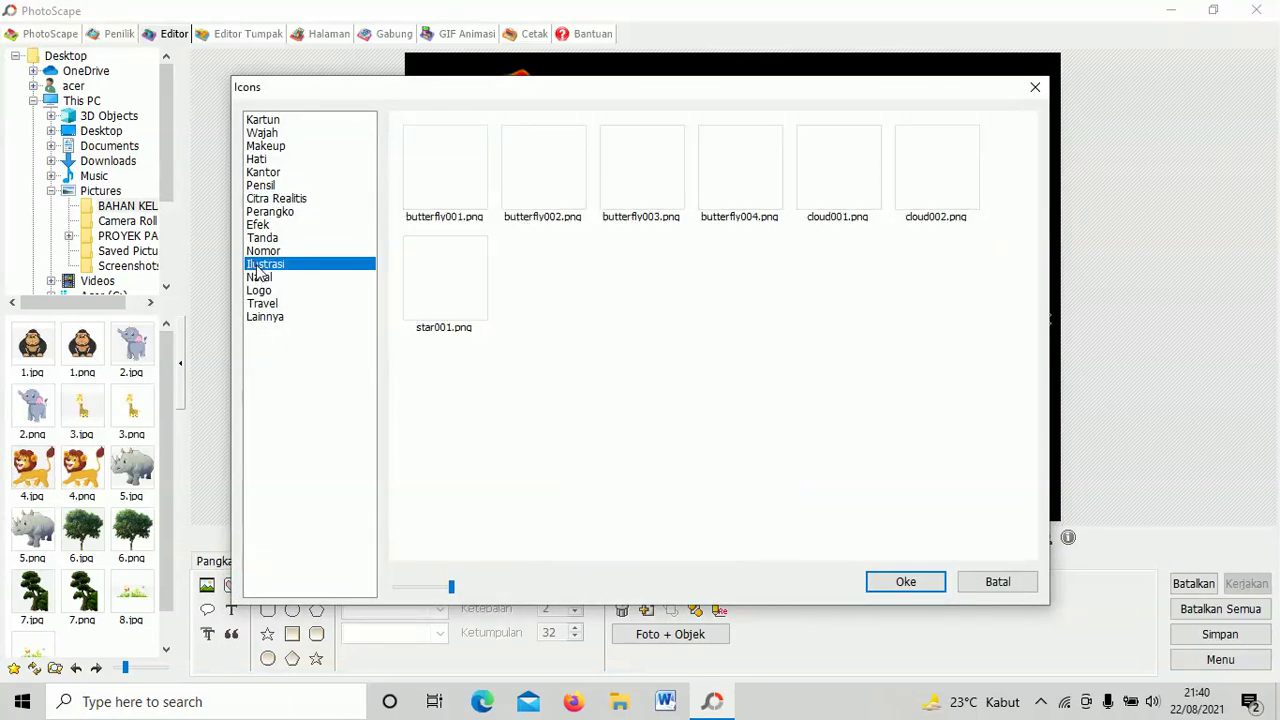
pyautogui.click(259, 277)
pyautogui.click(265, 265)
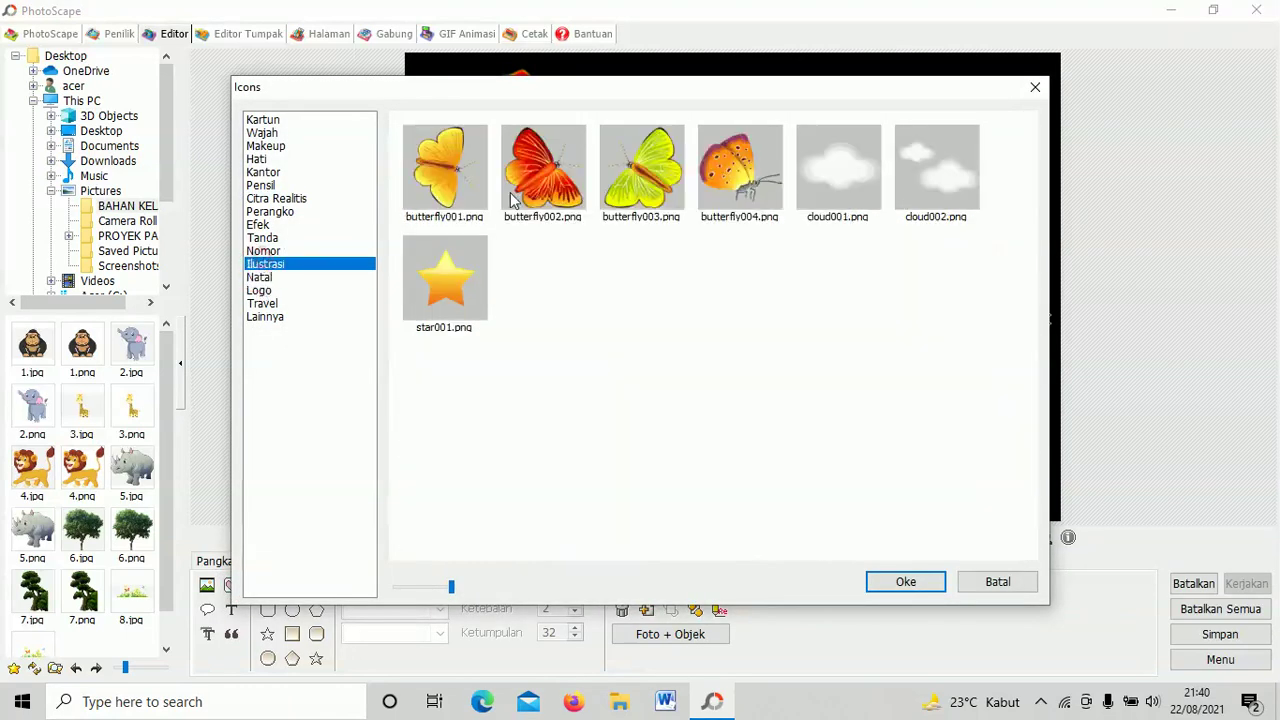
pyautogui.doubleClick(667, 186)
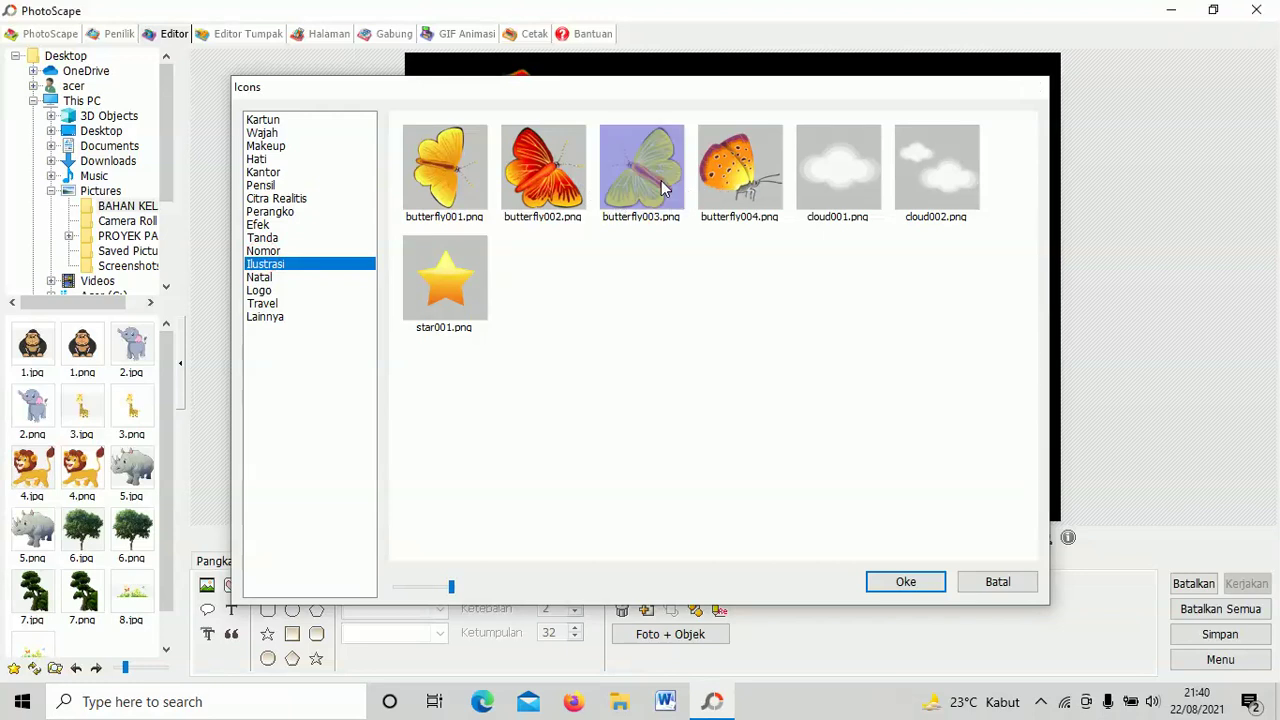
pyautogui.moveTo(737, 286); pyautogui.dragTo(564, 174)
pyautogui.moveTo(608, 216); pyautogui.dragTo(615, 226)
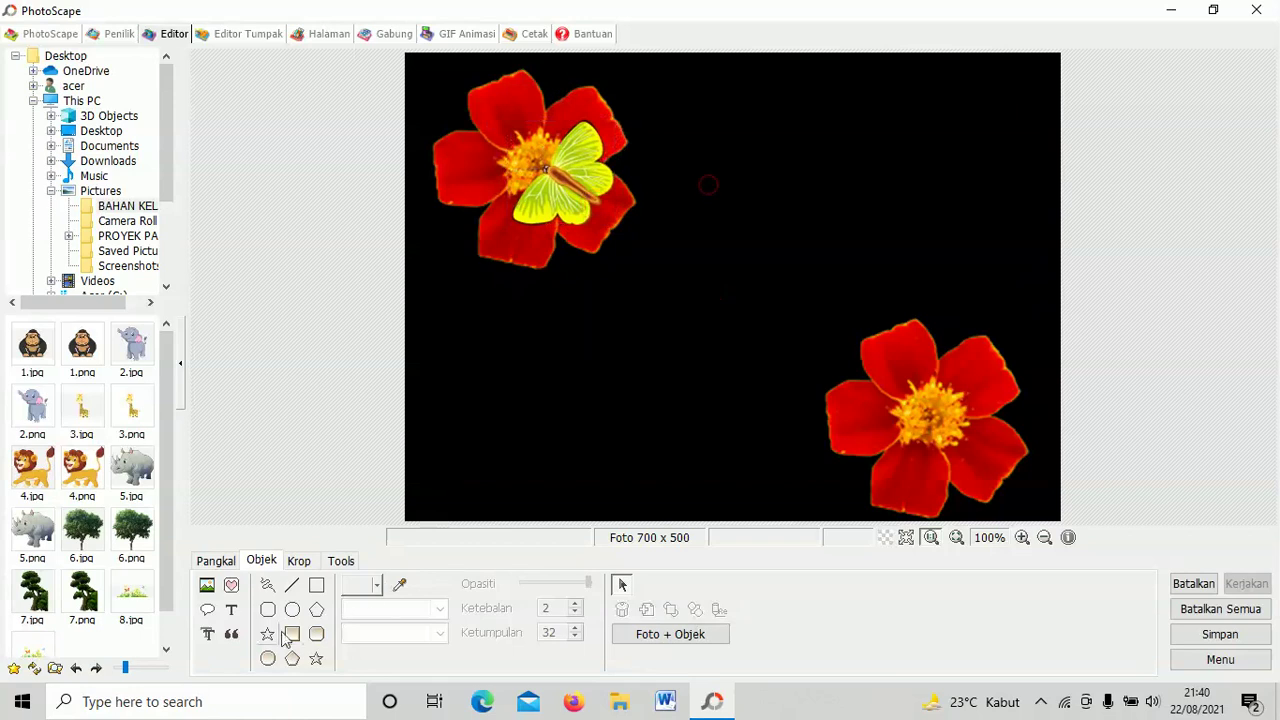
# - Insert the butterfly001.png icon, place it on the lower-right red flower and rotate it counterclockwise so it faces the flower's centre
pyautogui.click(231, 585)
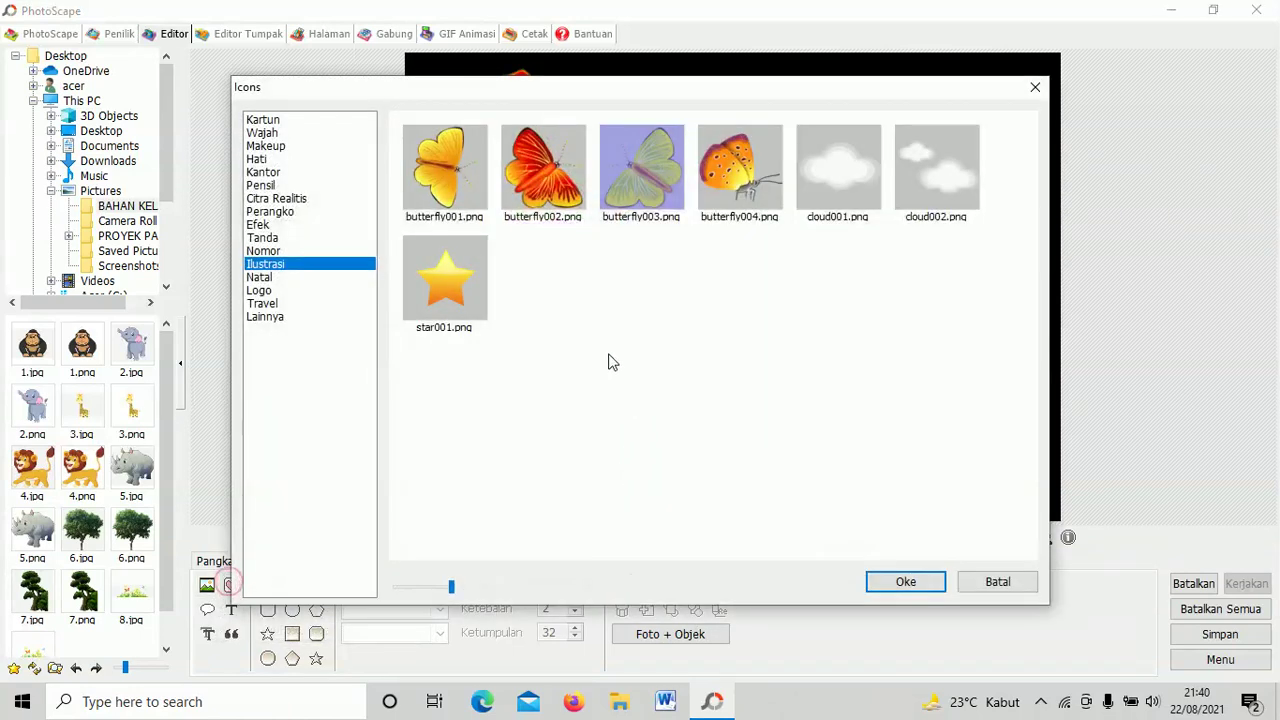
pyautogui.doubleClick(470, 182)
pyautogui.moveTo(729, 289); pyautogui.dragTo(887, 435)
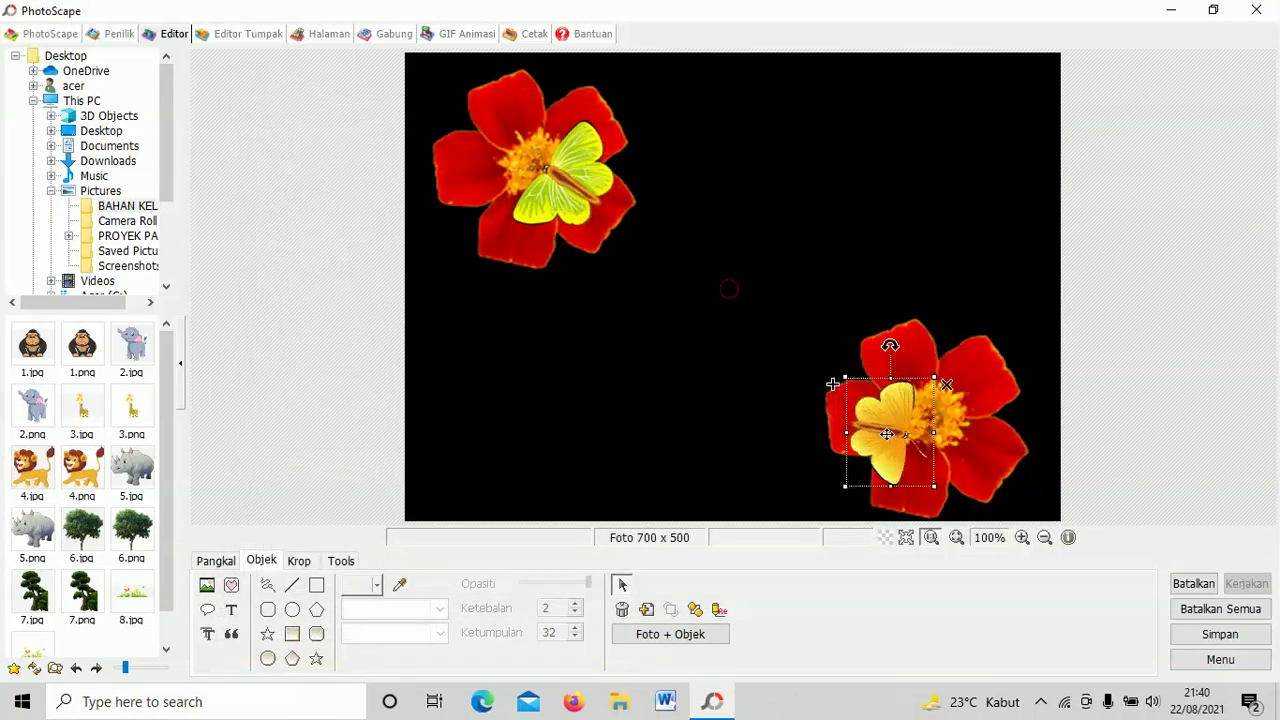
pyautogui.moveTo(889, 343); pyautogui.dragTo(821, 401)
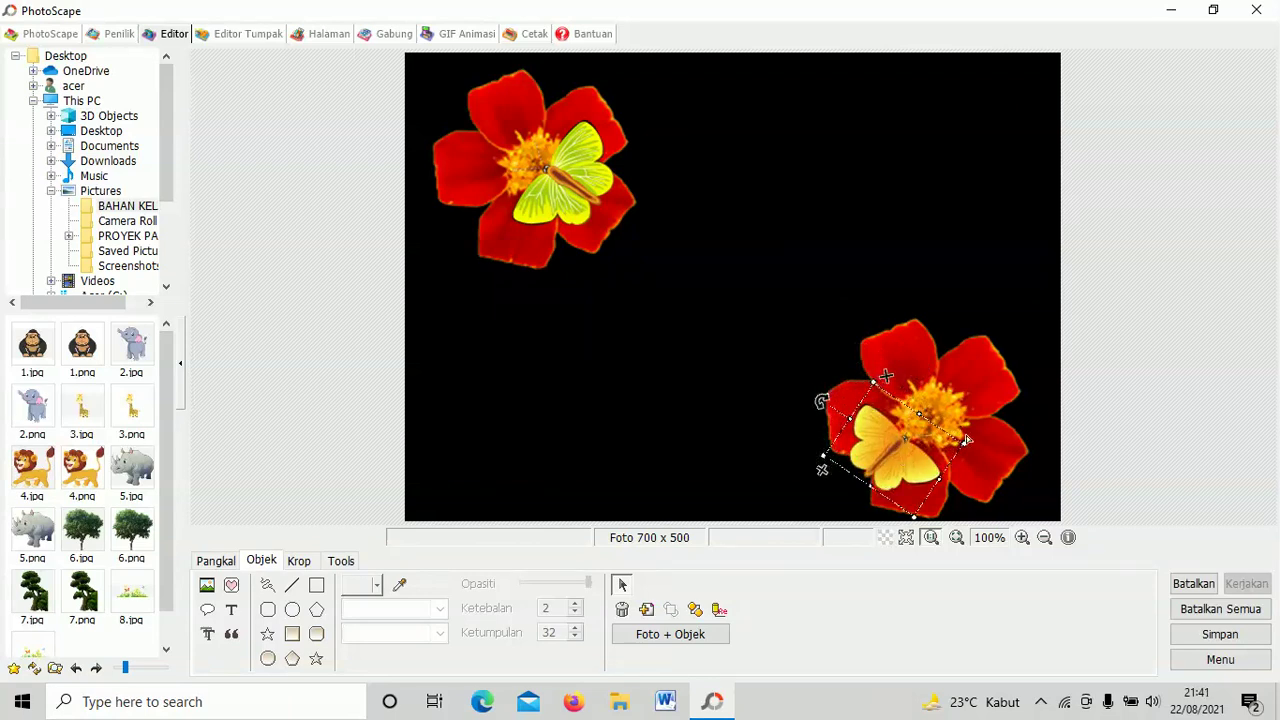
pyautogui.moveTo(917, 455); pyautogui.dragTo(922, 445)
pyautogui.click(903, 225)
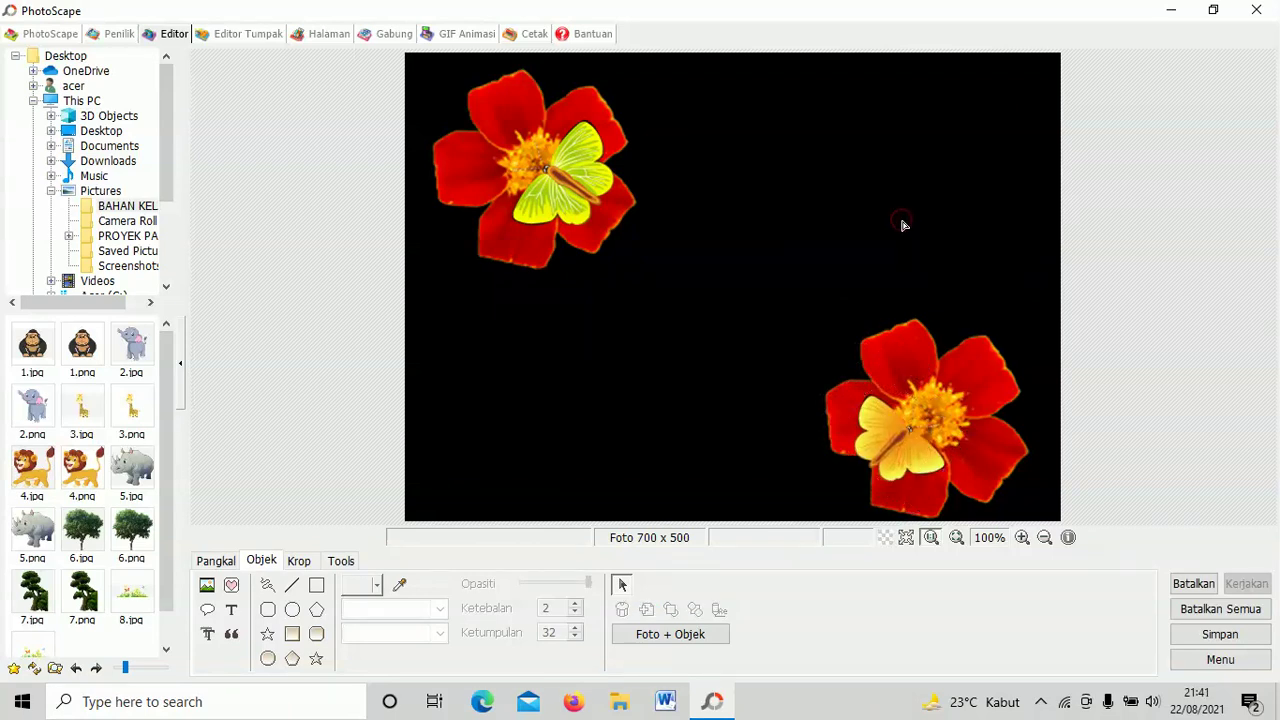
# - Browse the icon library's Travel, Makeup, Kantor and Wajah categories, looking through the available face icons
pyautogui.click(231, 587)
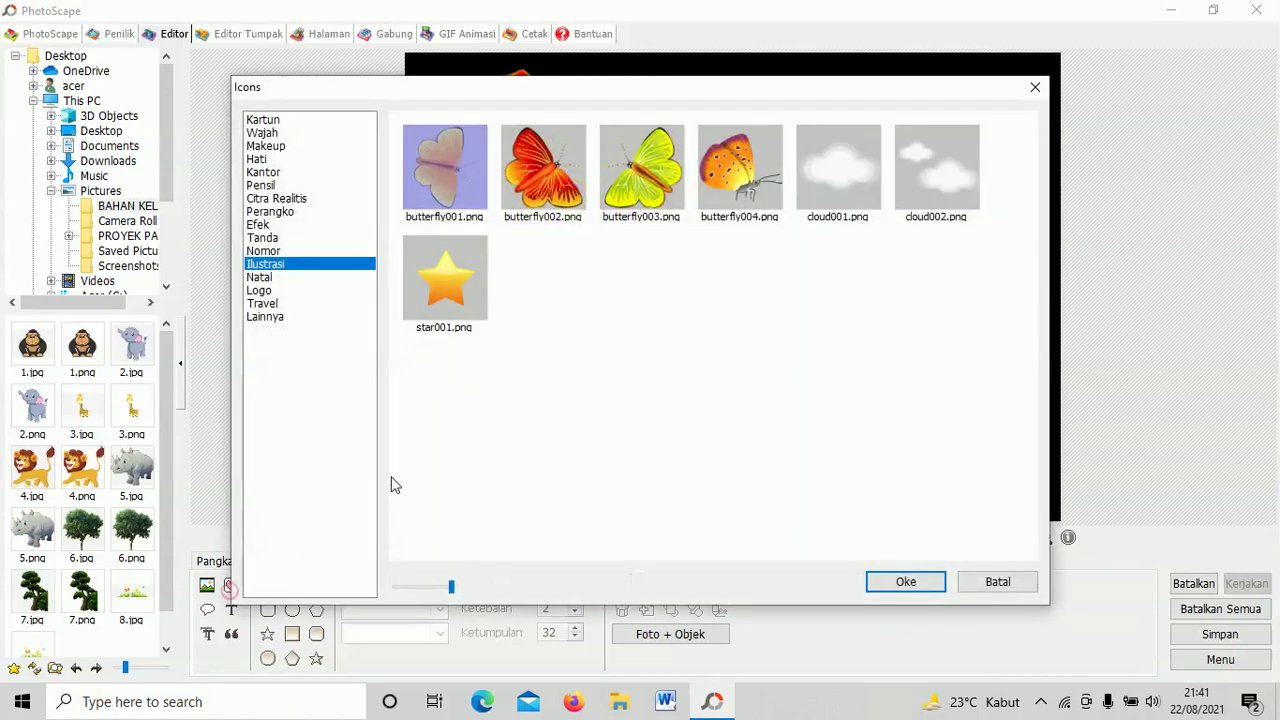
pyautogui.click(262, 303)
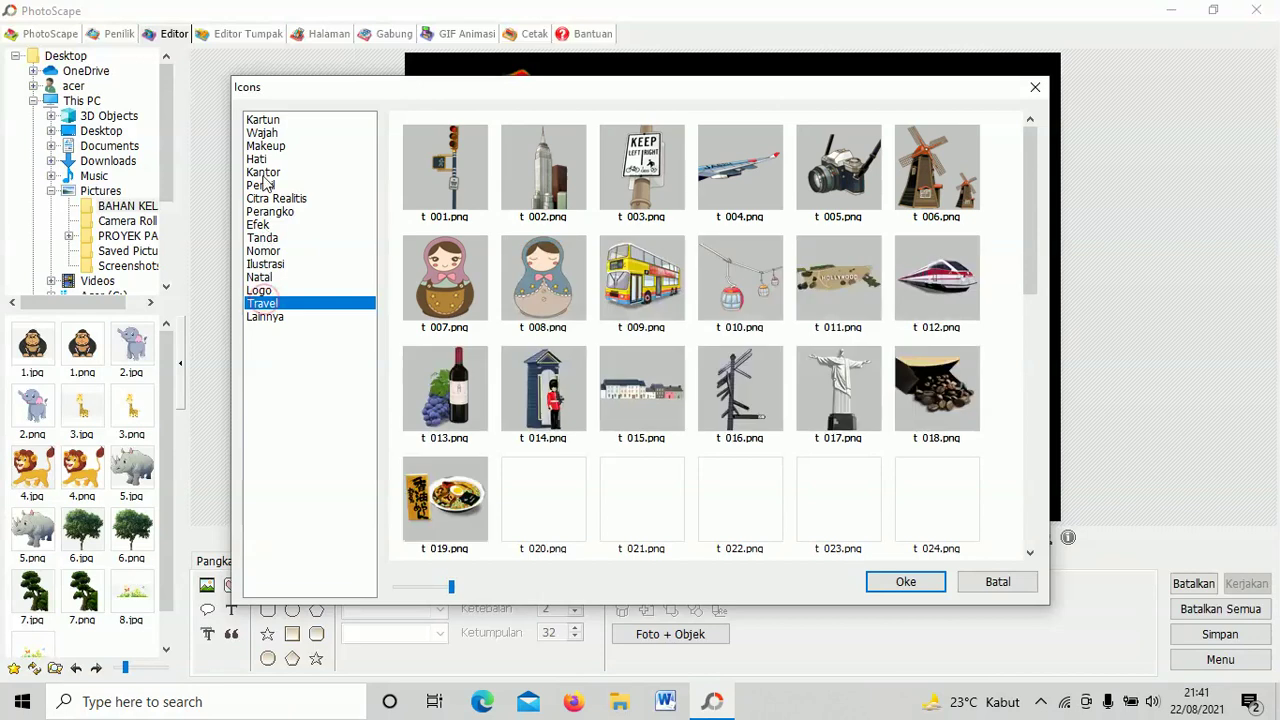
pyautogui.click(265, 147)
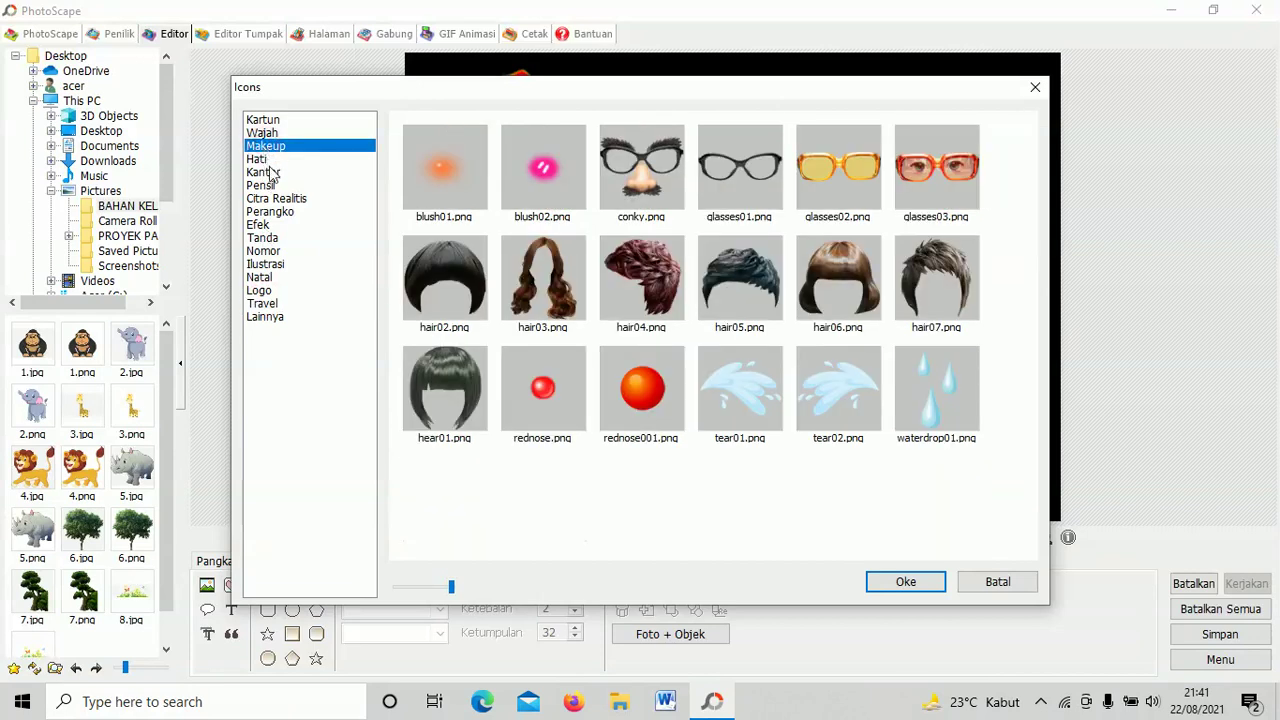
pyautogui.click(264, 172)
pyautogui.click(262, 132)
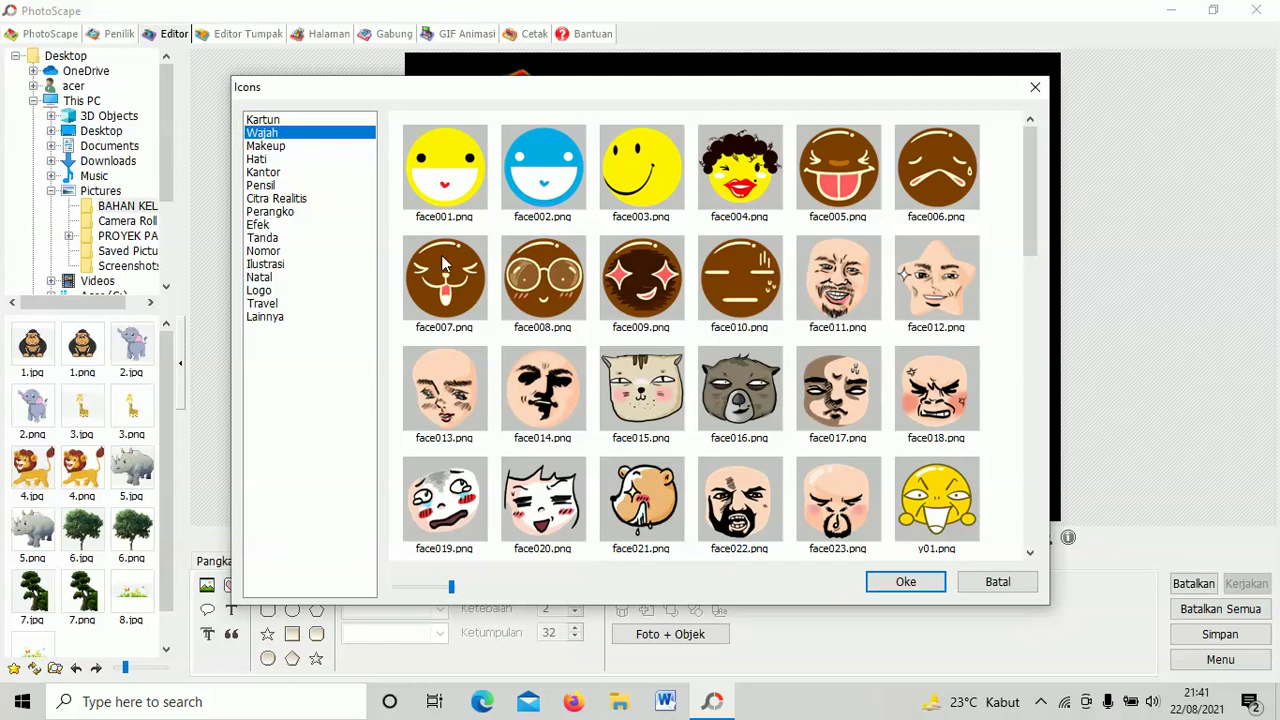
pyautogui.scroll(-2, 493, 224)
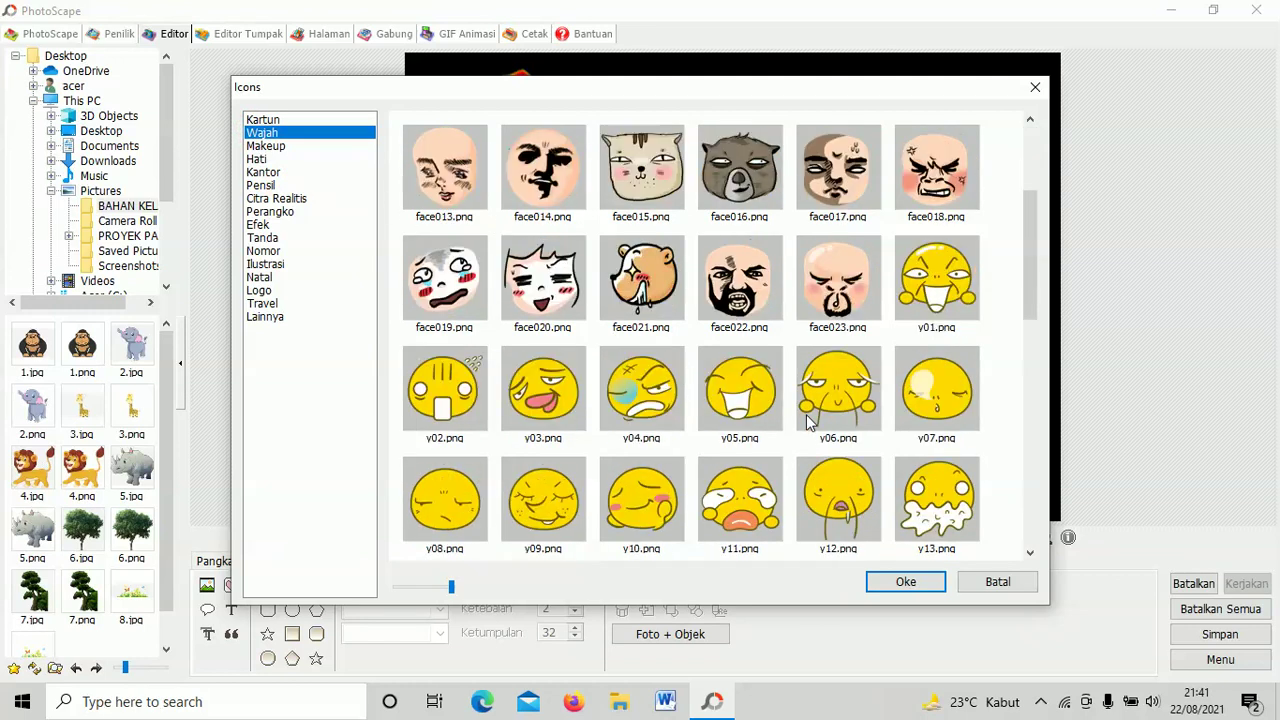
pyautogui.scroll(-1, 808, 424)
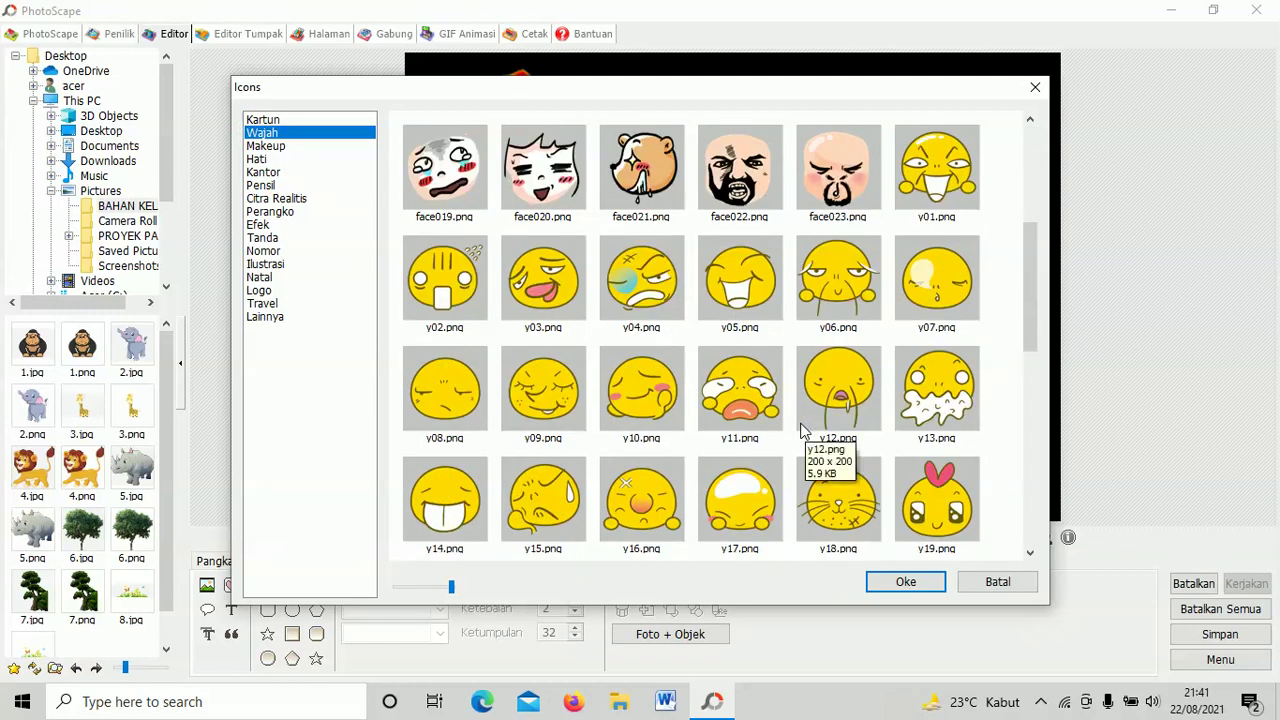
pyautogui.scroll(-1, 800, 430)
pyautogui.scroll(-5, 845, 395)
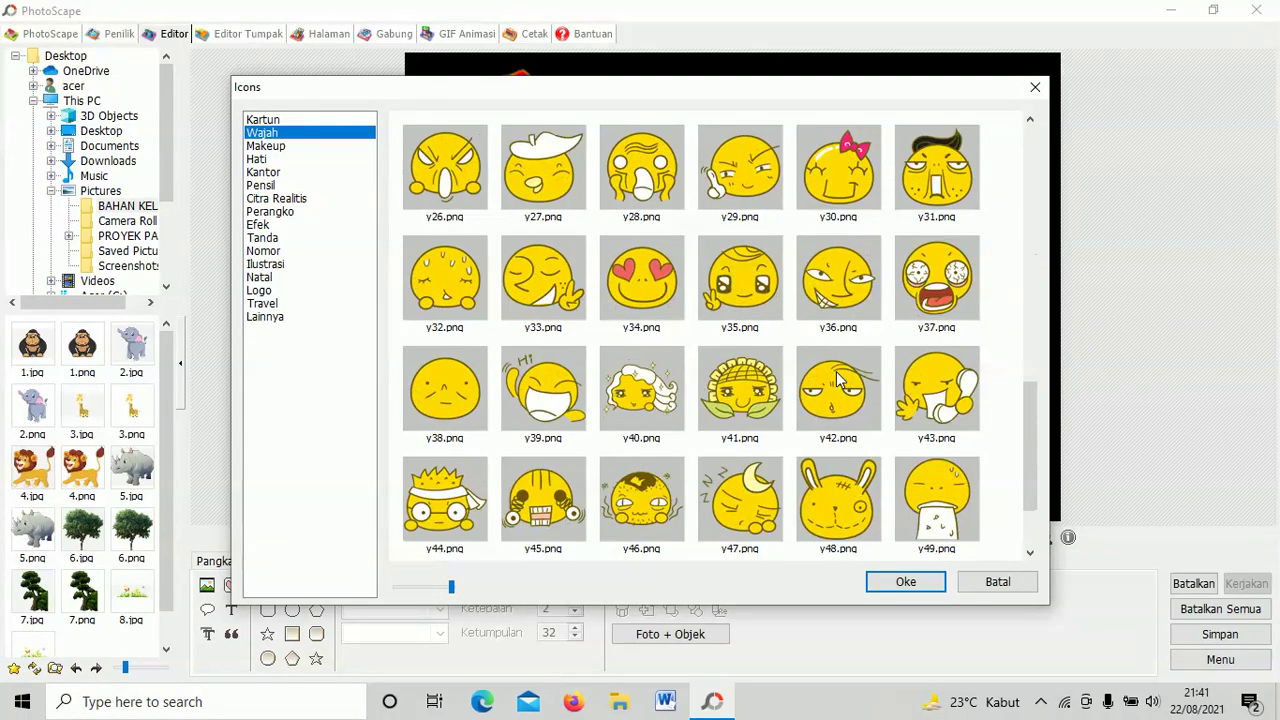
pyautogui.scroll(9, 838, 385)
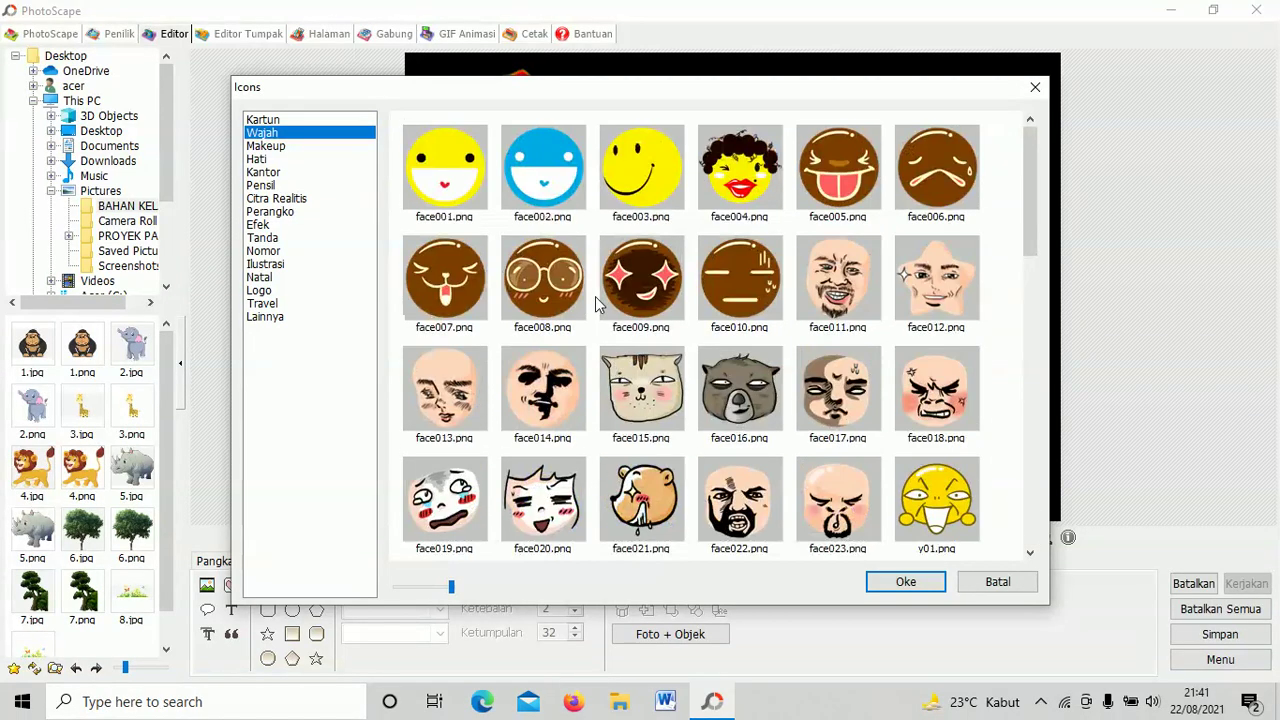
# - Insert the face003.png smiley icon from the Wajah category, enlarge it and place it in the photo's upper-right area
pyautogui.doubleClick(634, 192)
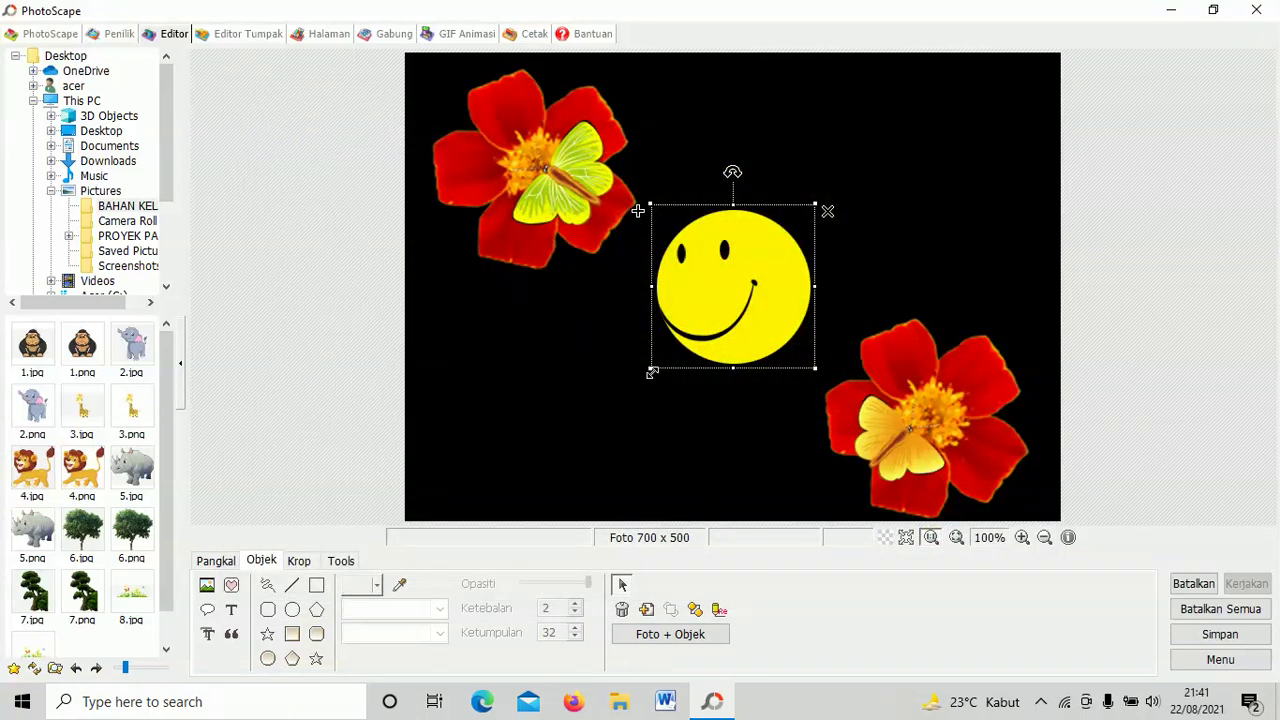
pyautogui.moveTo(652, 372); pyautogui.dragTo(609, 400)
pyautogui.moveTo(688, 312); pyautogui.dragTo(859, 204)
pyautogui.click(1007, 197)
pyautogui.click(591, 299)
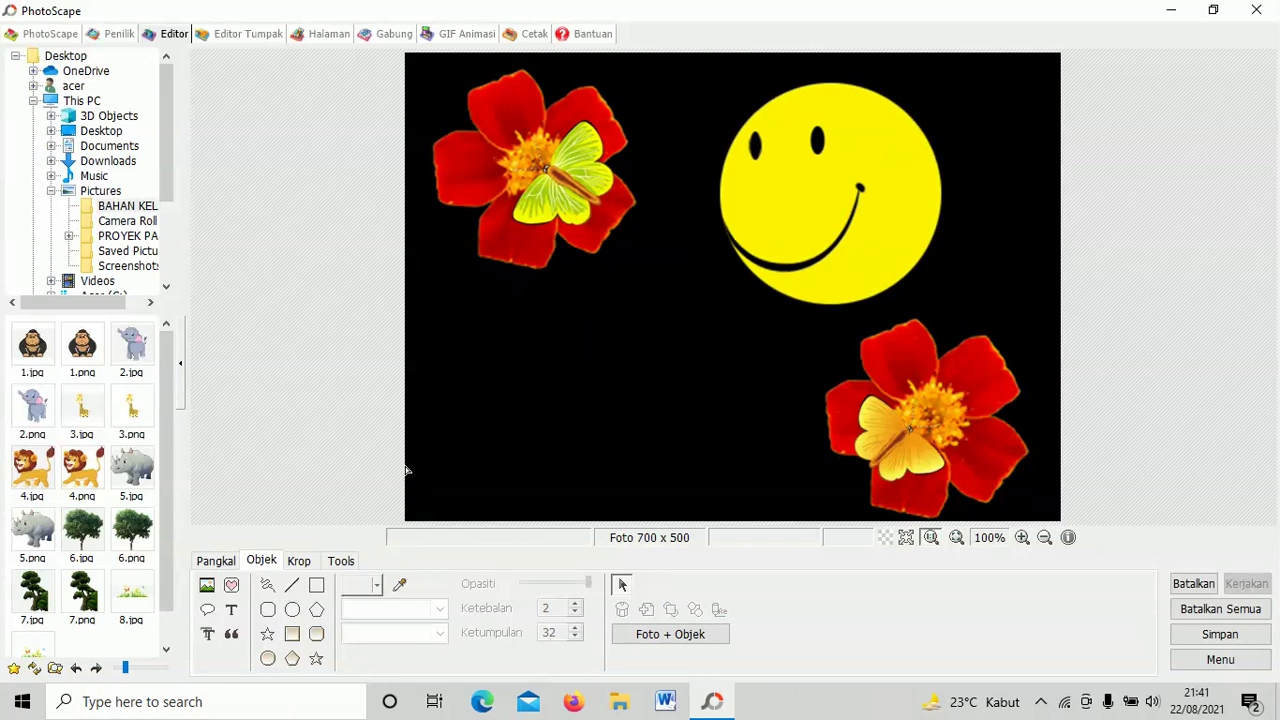
# - Add a text object to the photo that reads "BUNGA YANG INDAH"
pyautogui.click(239, 619)
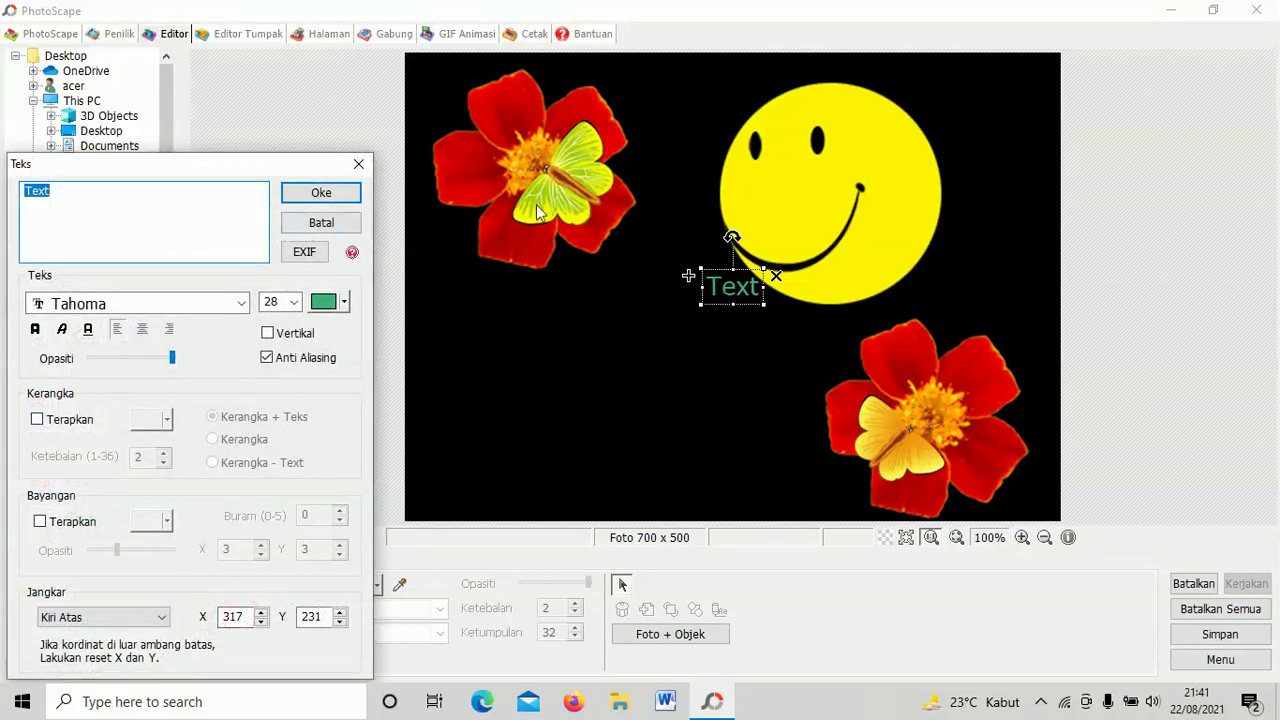
pyautogui.moveTo(276, 168); pyautogui.dragTo(394, 128)
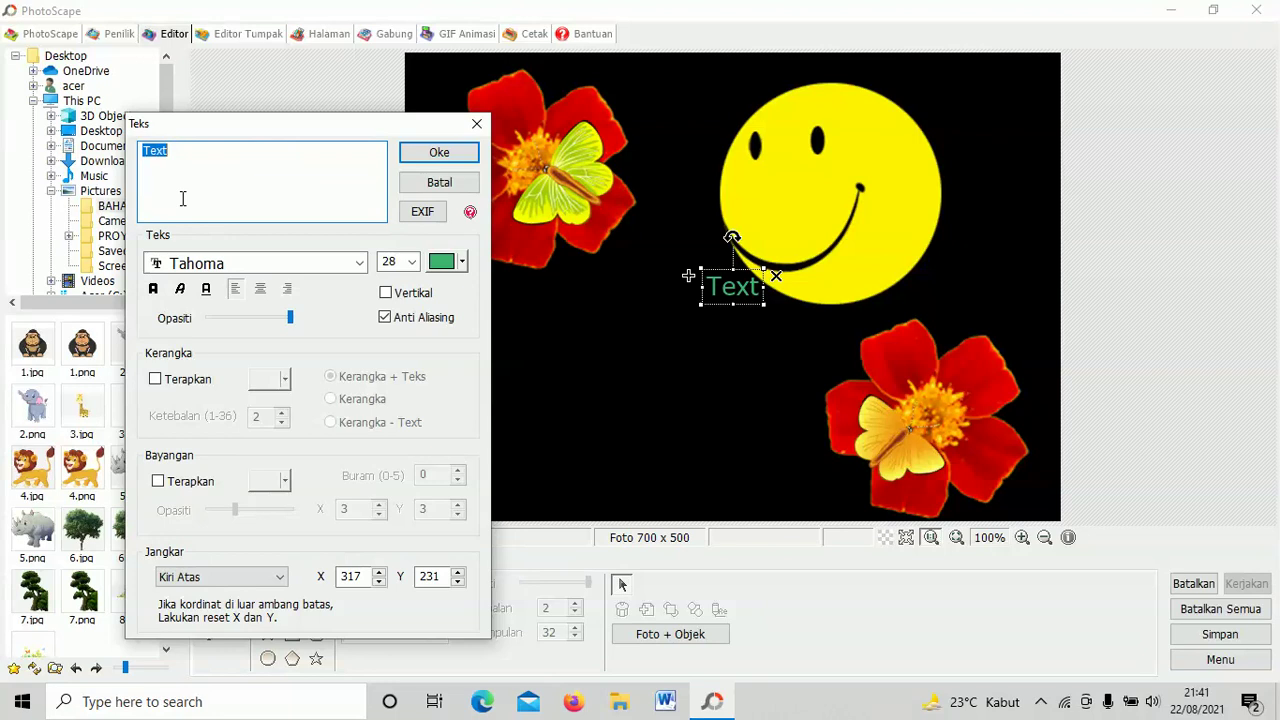
pyautogui.click(166, 152)
pyautogui.doubleClick(175, 150)
pyautogui.press('BackSpace')
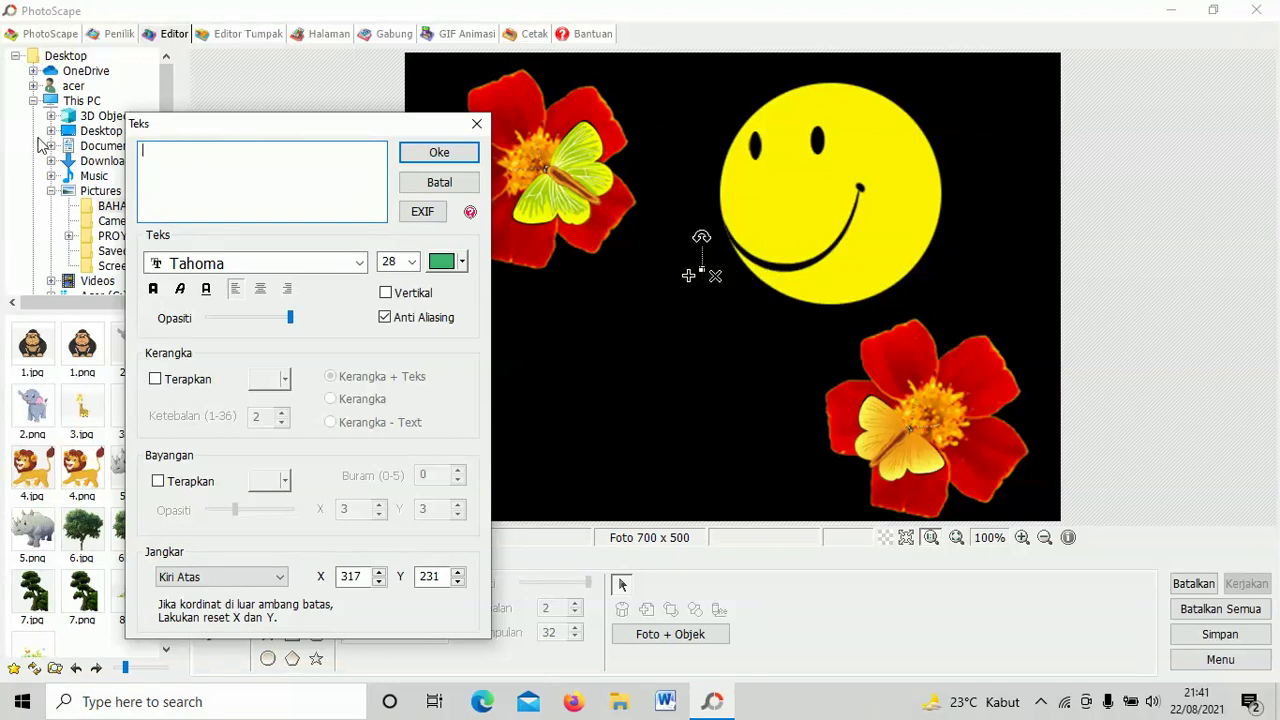
pyautogui.write('BUNGA YANG IN')
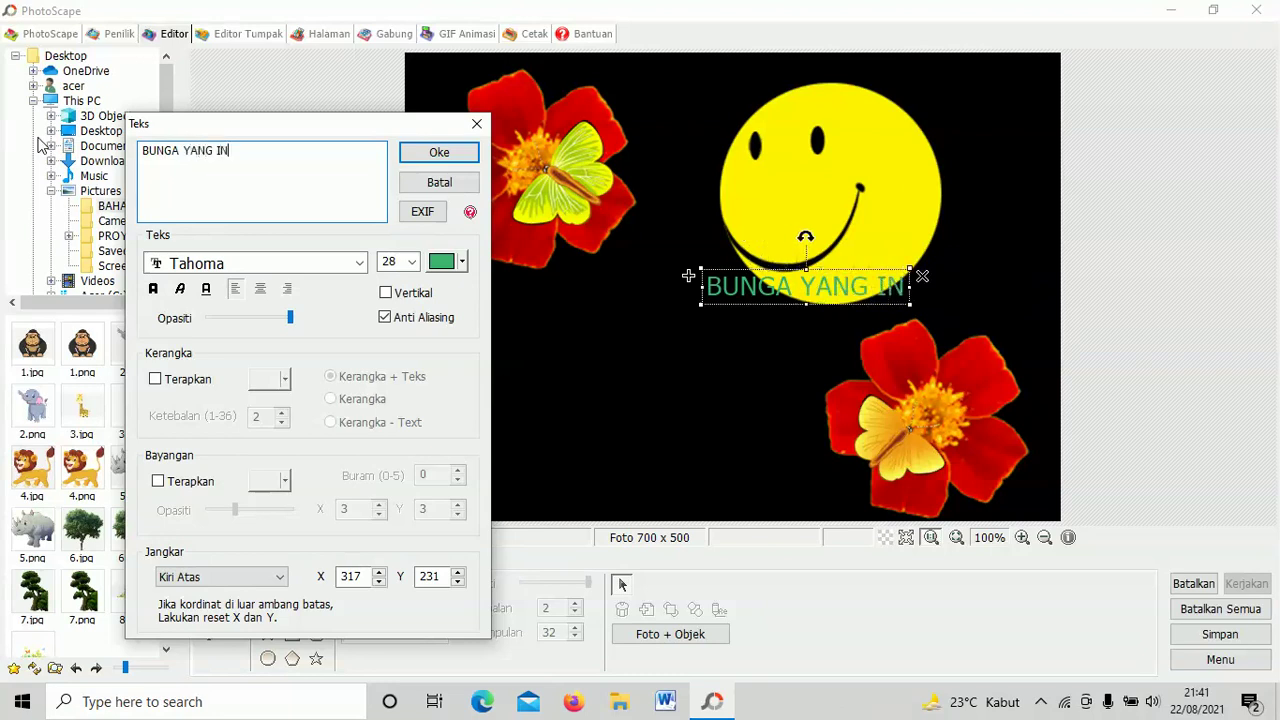
pyautogui.write('DAH')
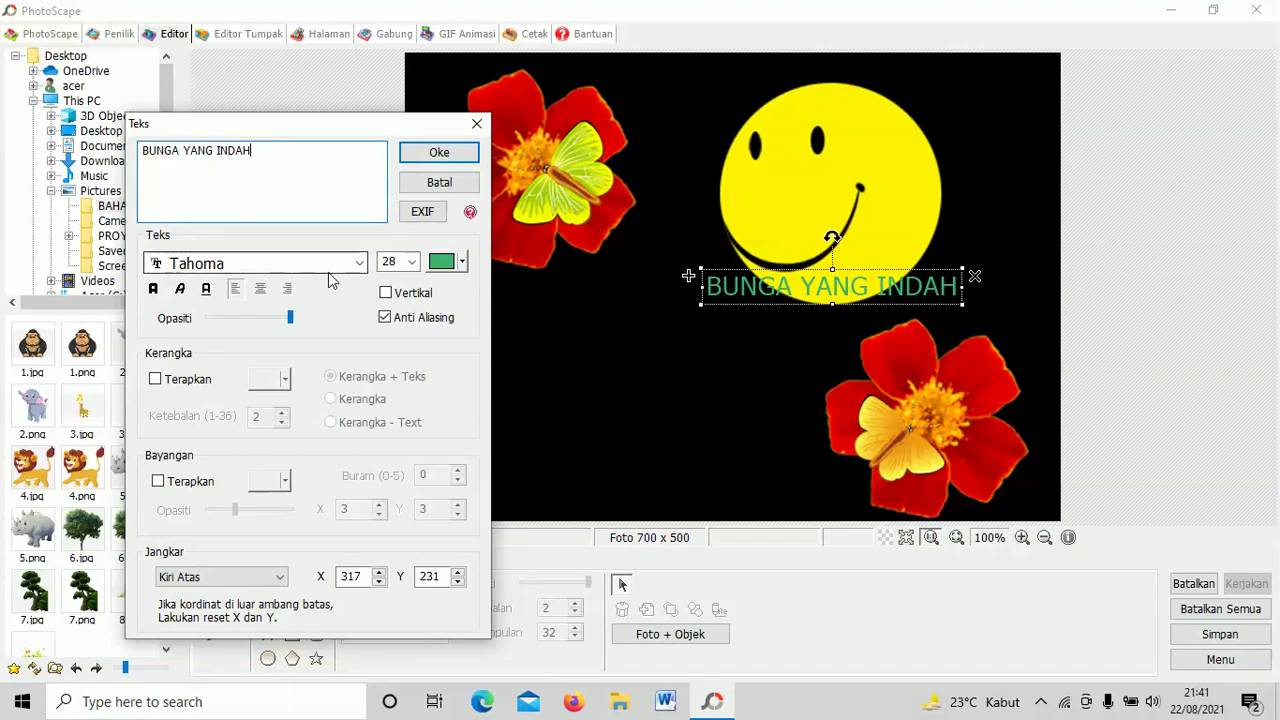
# - Try the Times New Roman TUR font and a pictogram symbol font on the BUNGA YANG INDAH text
pyautogui.doubleClick(323, 183)
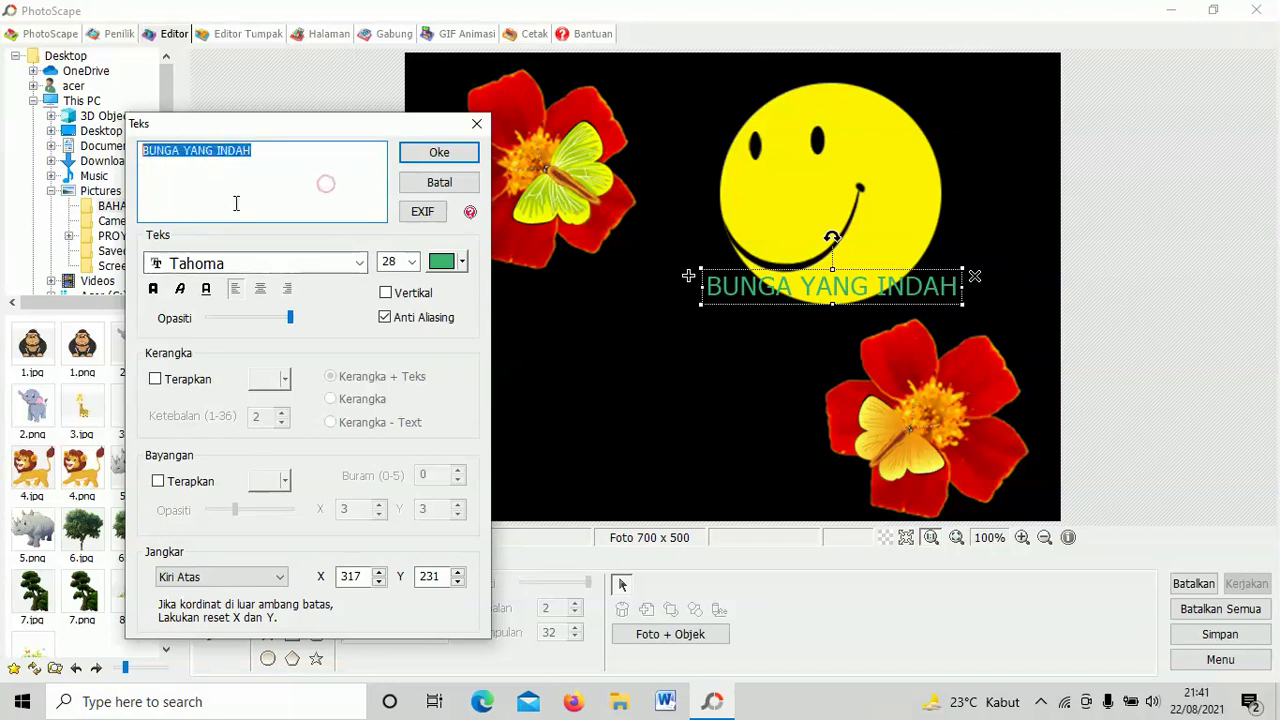
pyautogui.click(268, 256)
pyautogui.press('Down')
pyautogui.press('Down')
pyautogui.press('Down')
pyautogui.press('Down')
pyautogui.press('Down')
pyautogui.press('Down')
pyautogui.press('Down')
pyautogui.press('Return')
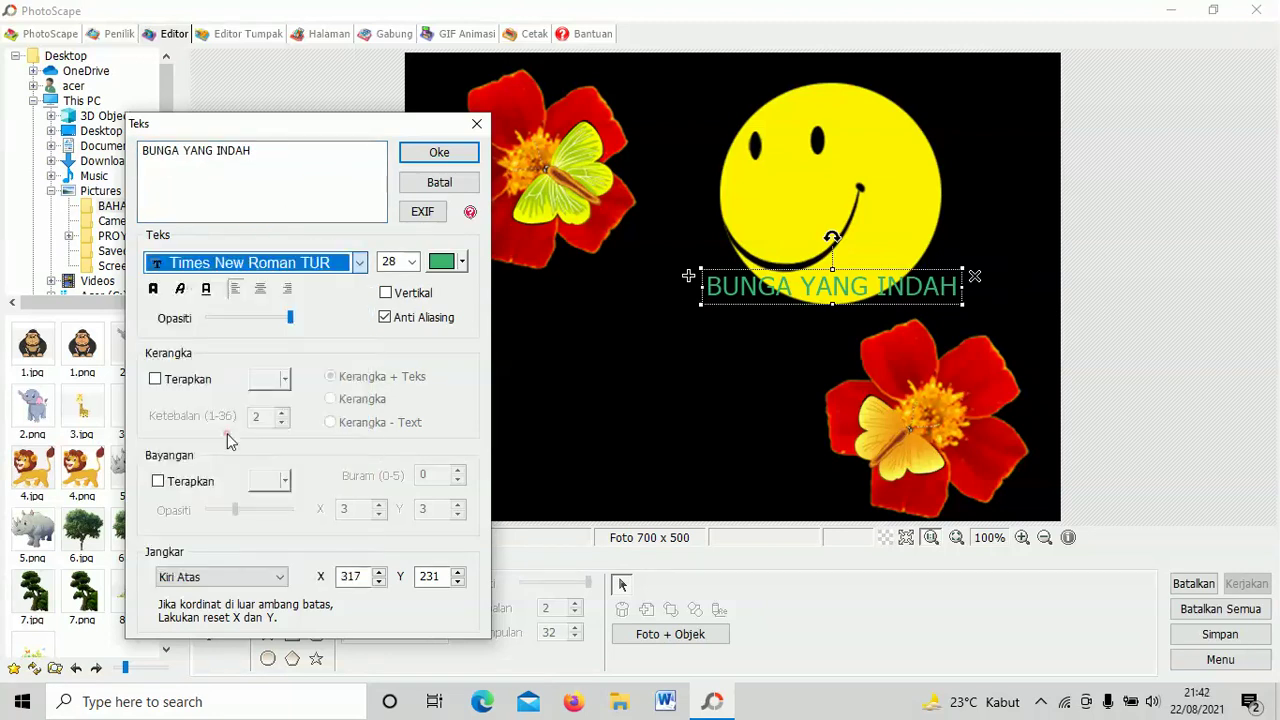
pyautogui.click(340, 263)
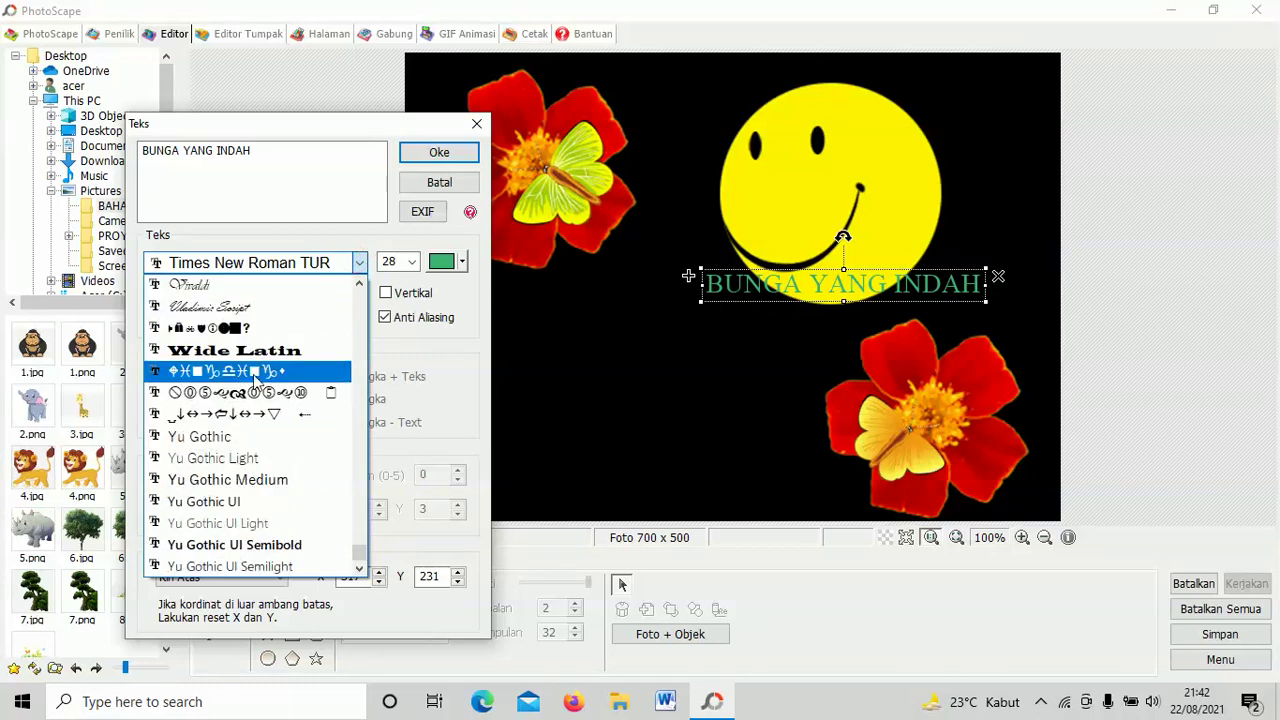
pyautogui.click(252, 345)
# - Format the BUNGA YANG INDAH text in the Showcard Gothic font at size 50 in red
pyautogui.click(358, 262)
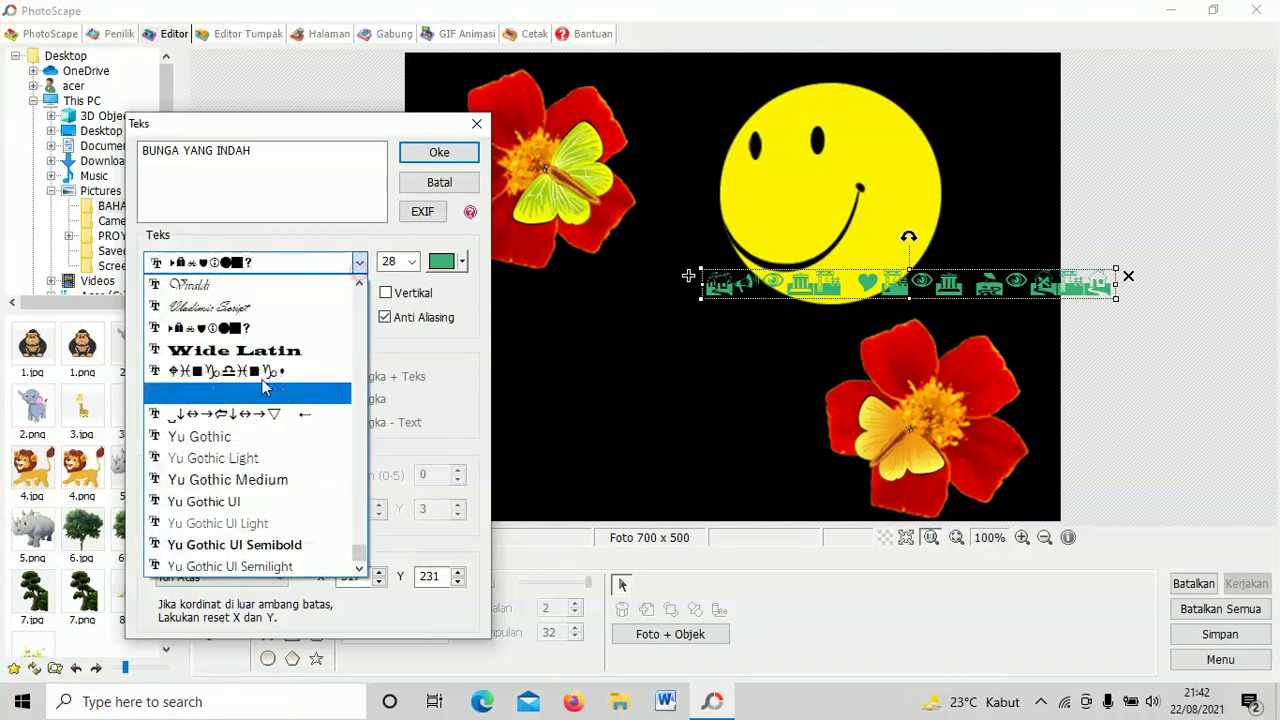
pyautogui.scroll(8, 238, 457)
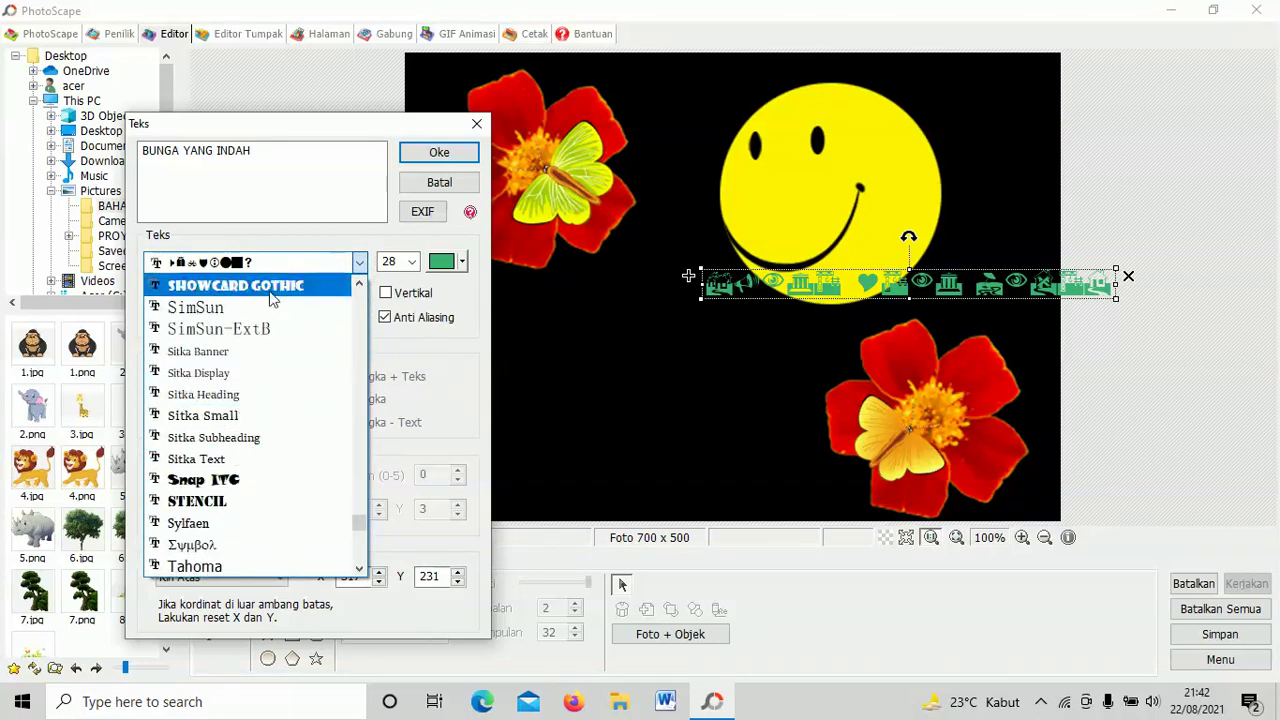
pyautogui.click(275, 288)
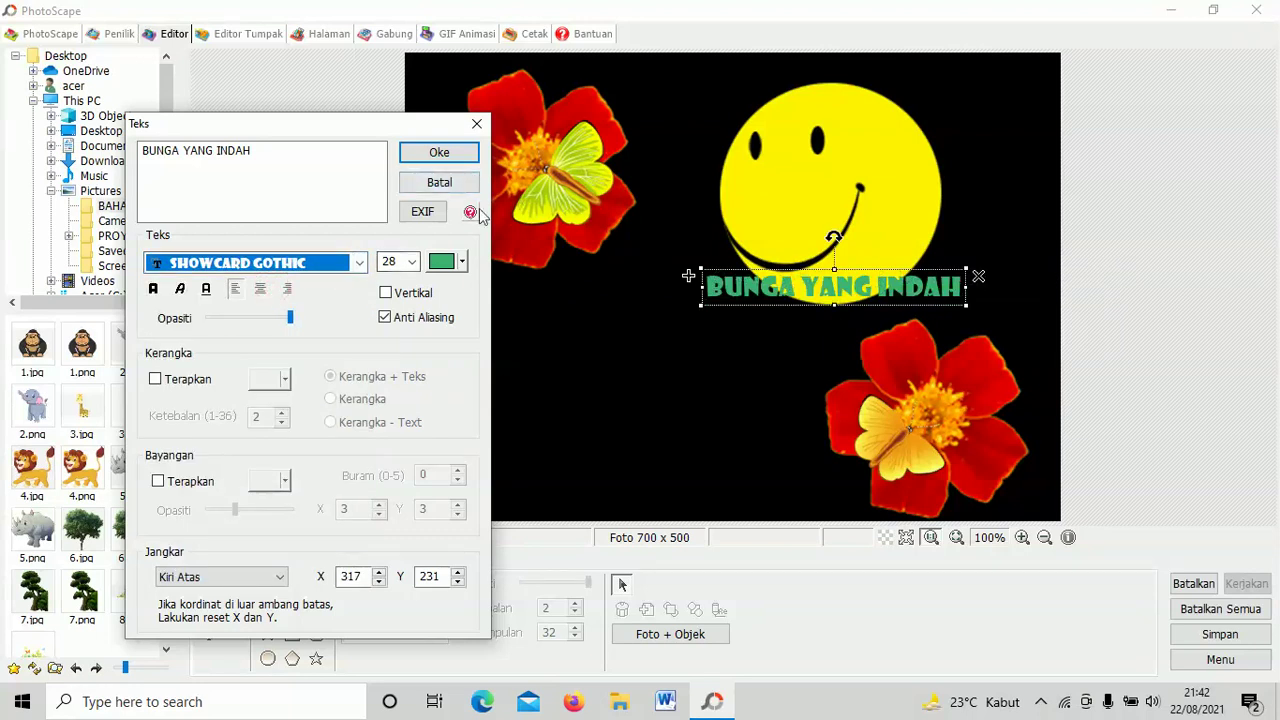
pyautogui.click(411, 261)
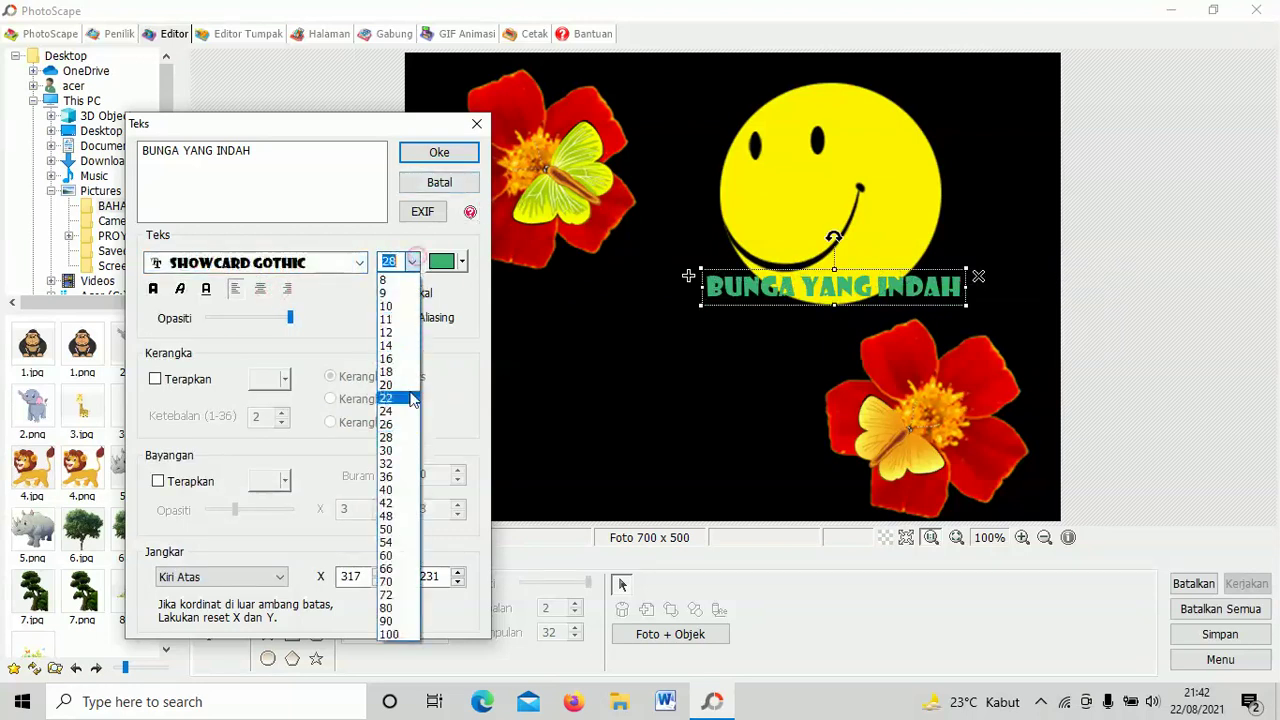
pyautogui.click(410, 528)
pyautogui.click(460, 262)
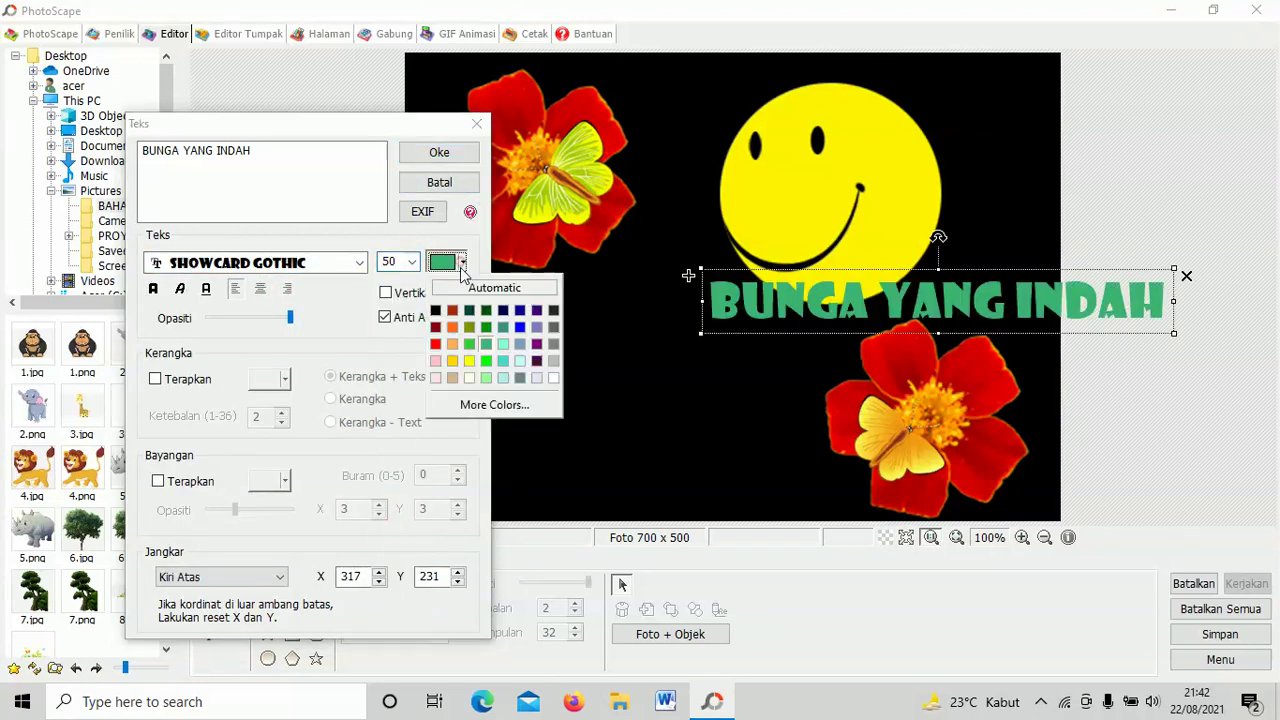
pyautogui.click(435, 343)
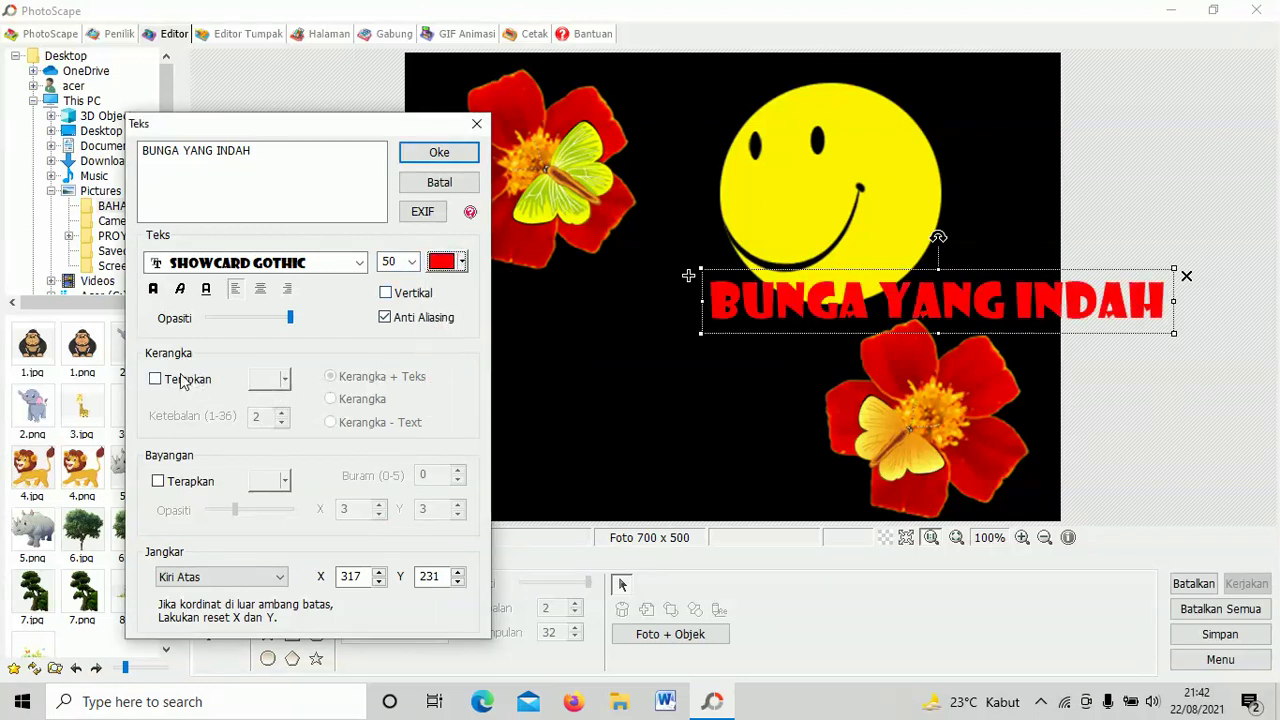
# - Try out the text's opacity setting and turn off its Anti Aliasing option
pyautogui.moveTo(290, 318)
pyautogui.mouseDown()
pyautogui.moveTo(213, 330)
pyautogui.moveTo(290, 333)
pyautogui.mouseUp()
pyautogui.click(386, 318)
pyautogui.click(386, 318)
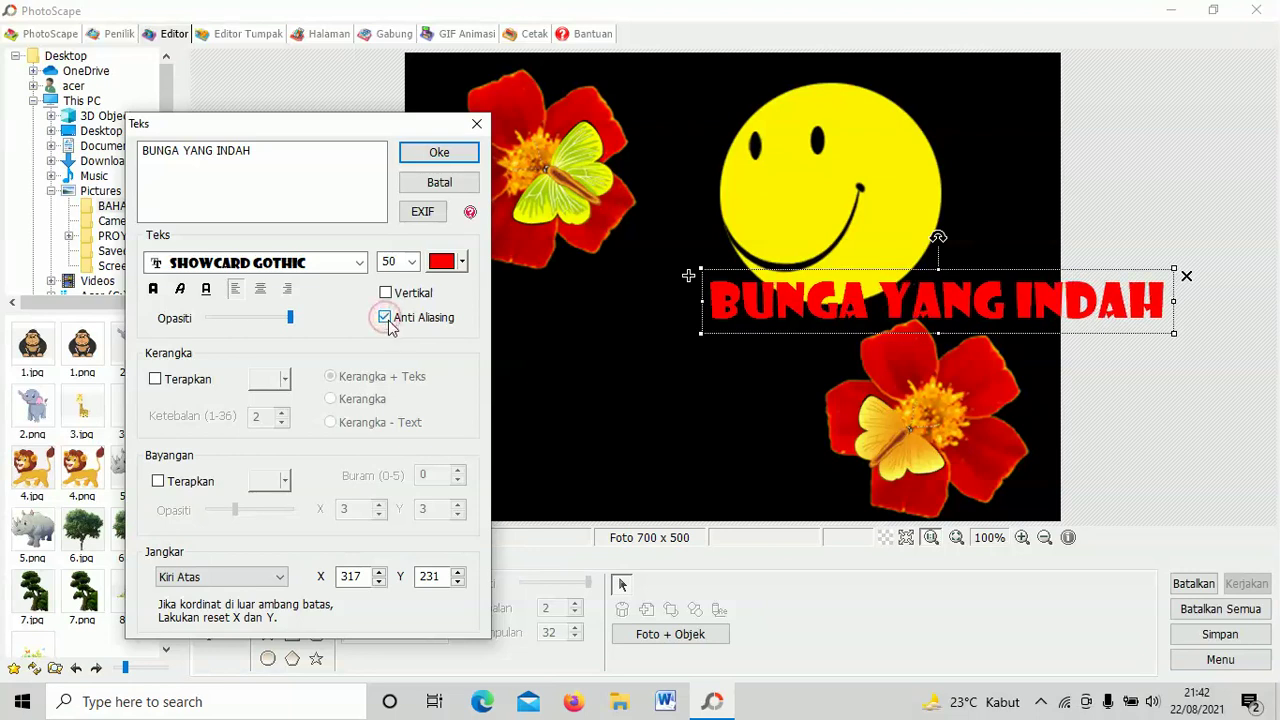
pyautogui.click(388, 320)
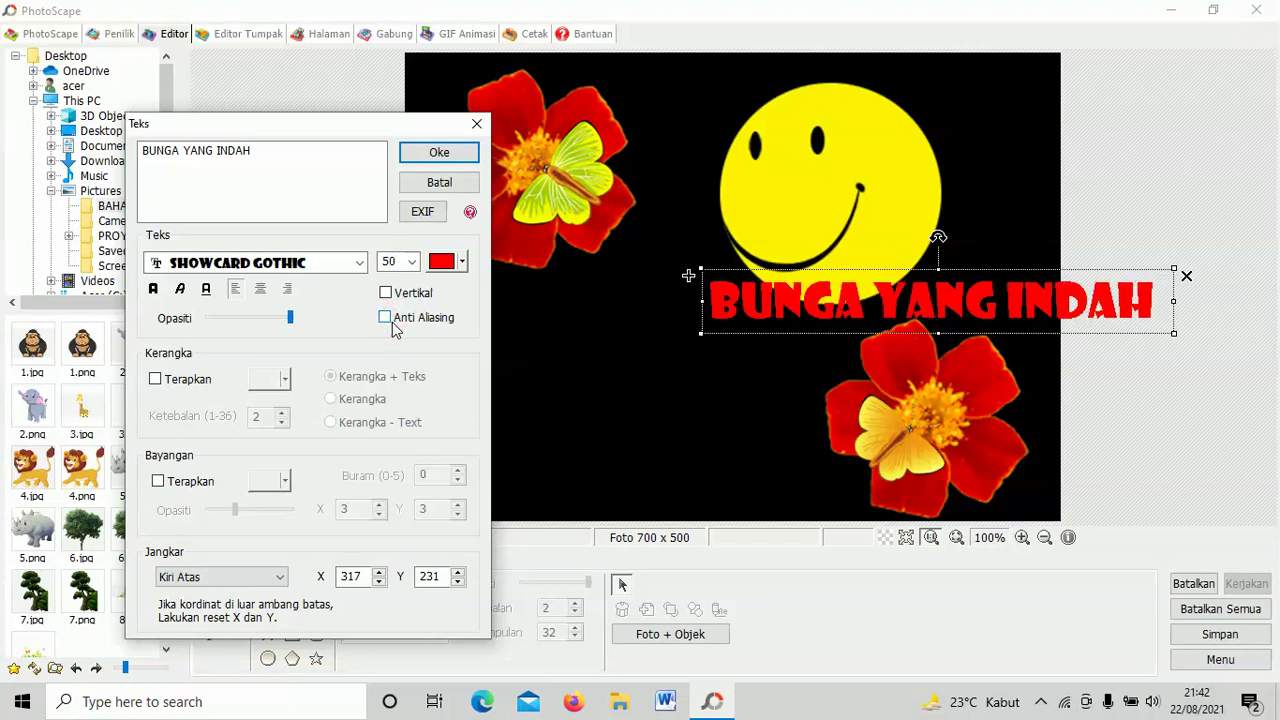
# - Turn Anti Aliasing back on for the BUNGA YANG INDAH text and try out its vertical orientation
pyautogui.click(393, 330)
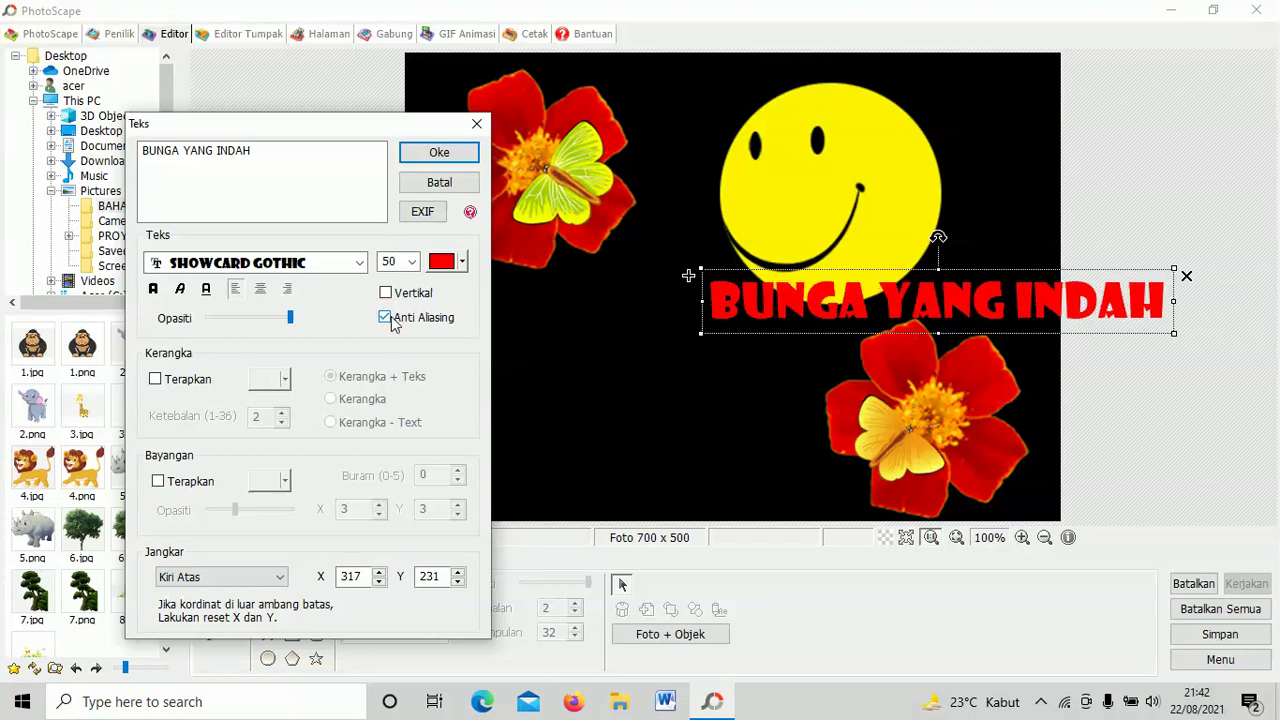
pyautogui.click(387, 294)
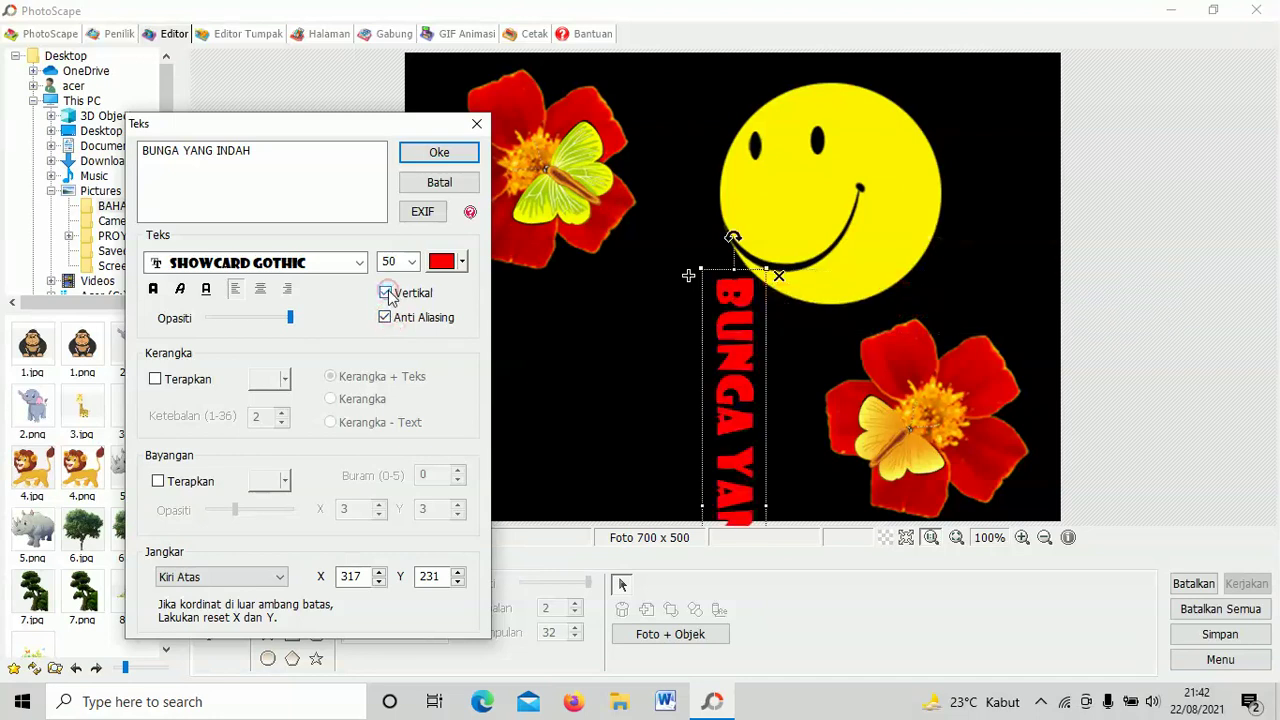
pyautogui.click(387, 294)
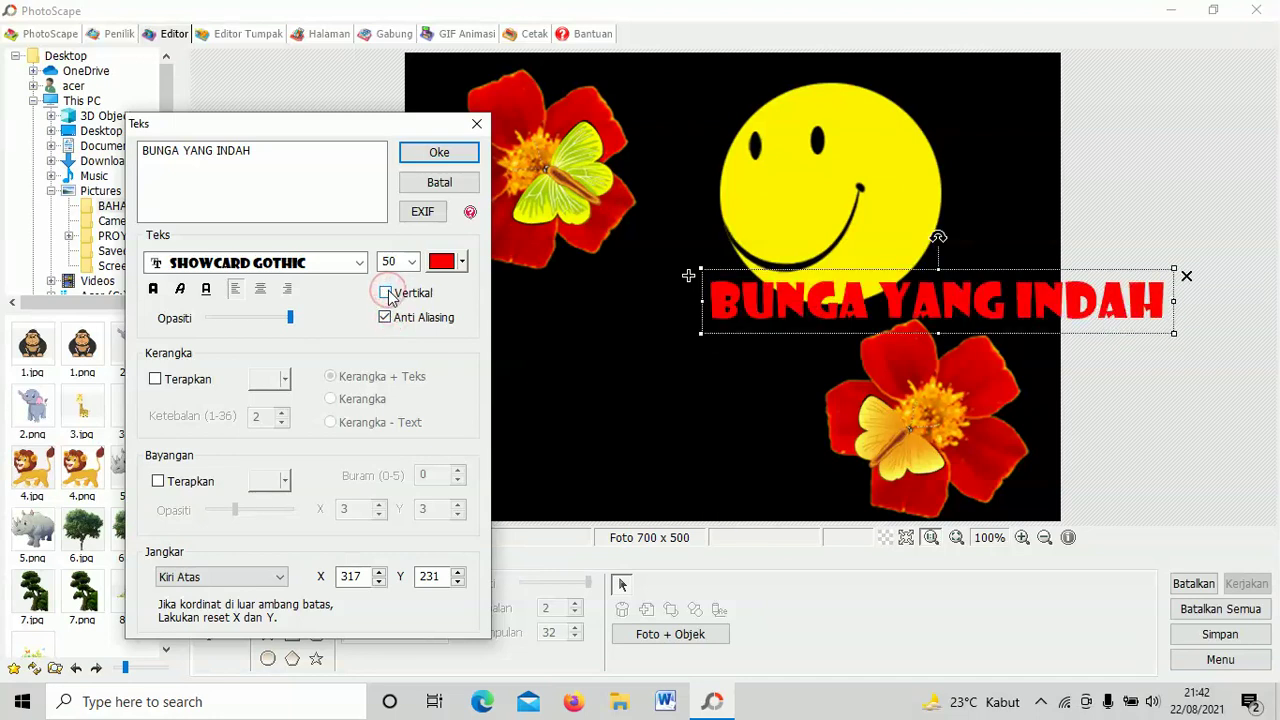
pyautogui.click(387, 294)
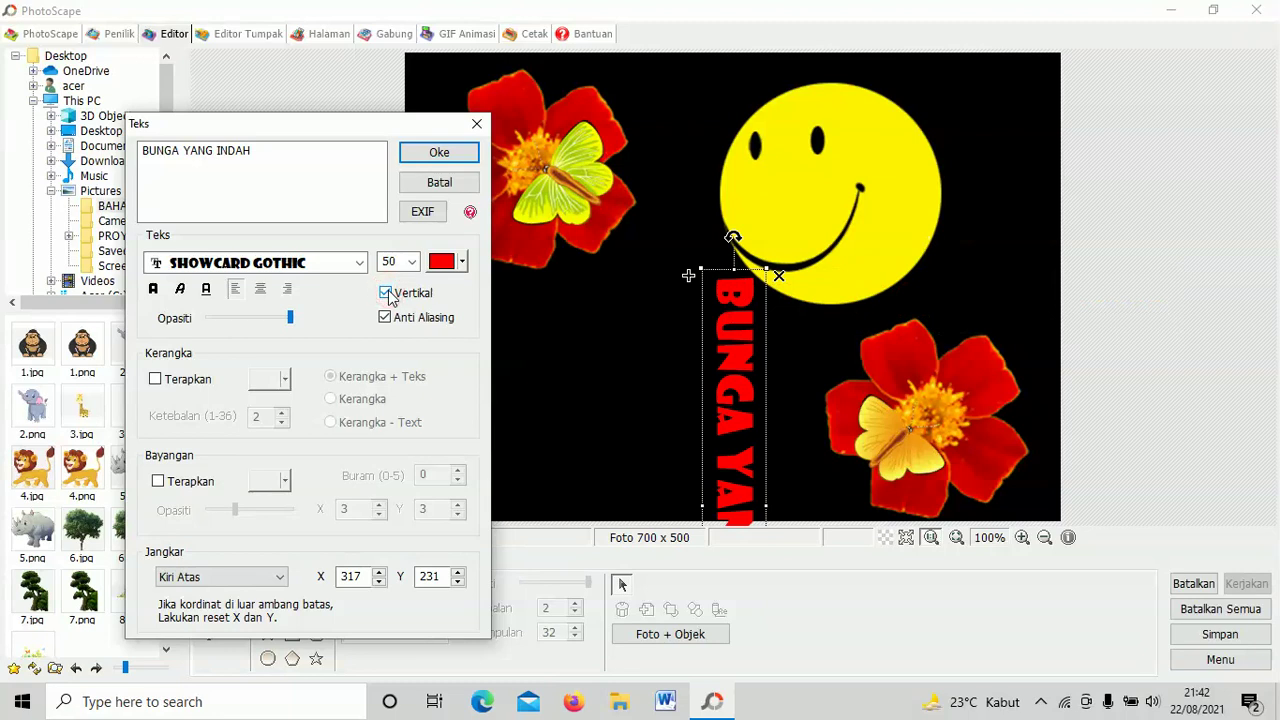
pyautogui.click(387, 294)
pyautogui.click(387, 294)
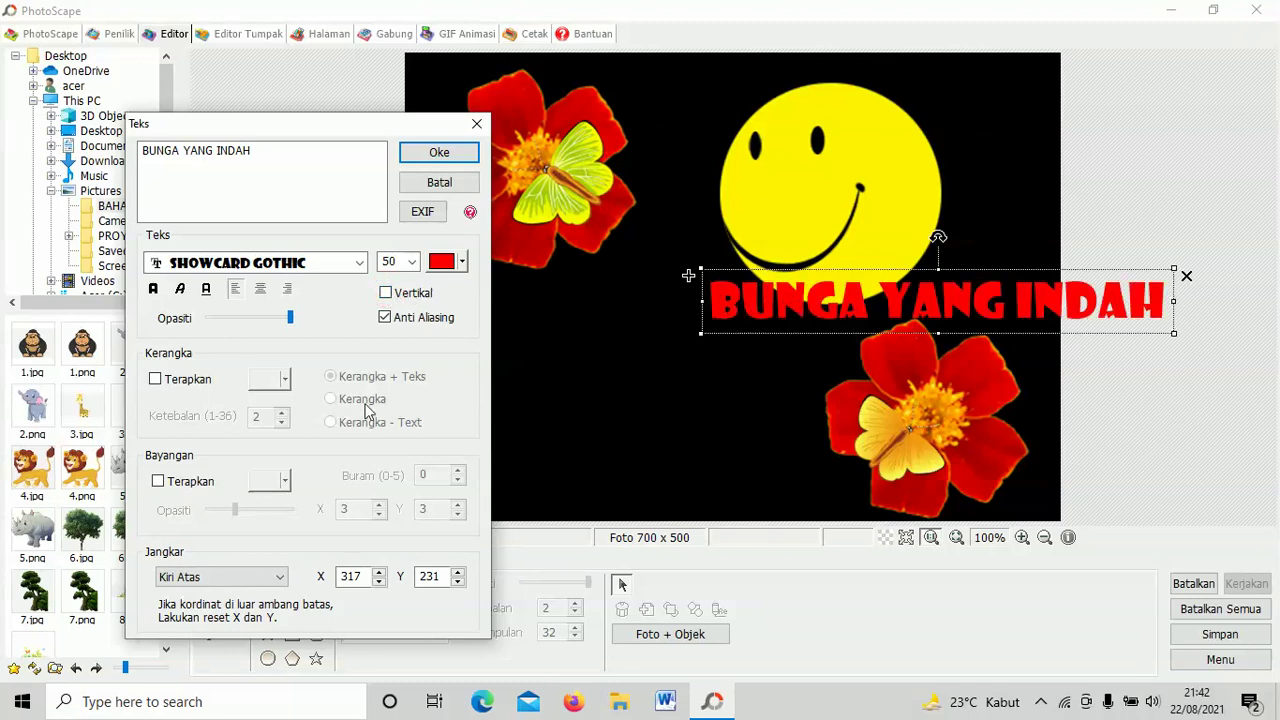
# - Apply an outline to the text with a thickness of 14 and a dark blue colour
pyautogui.click(155, 380)
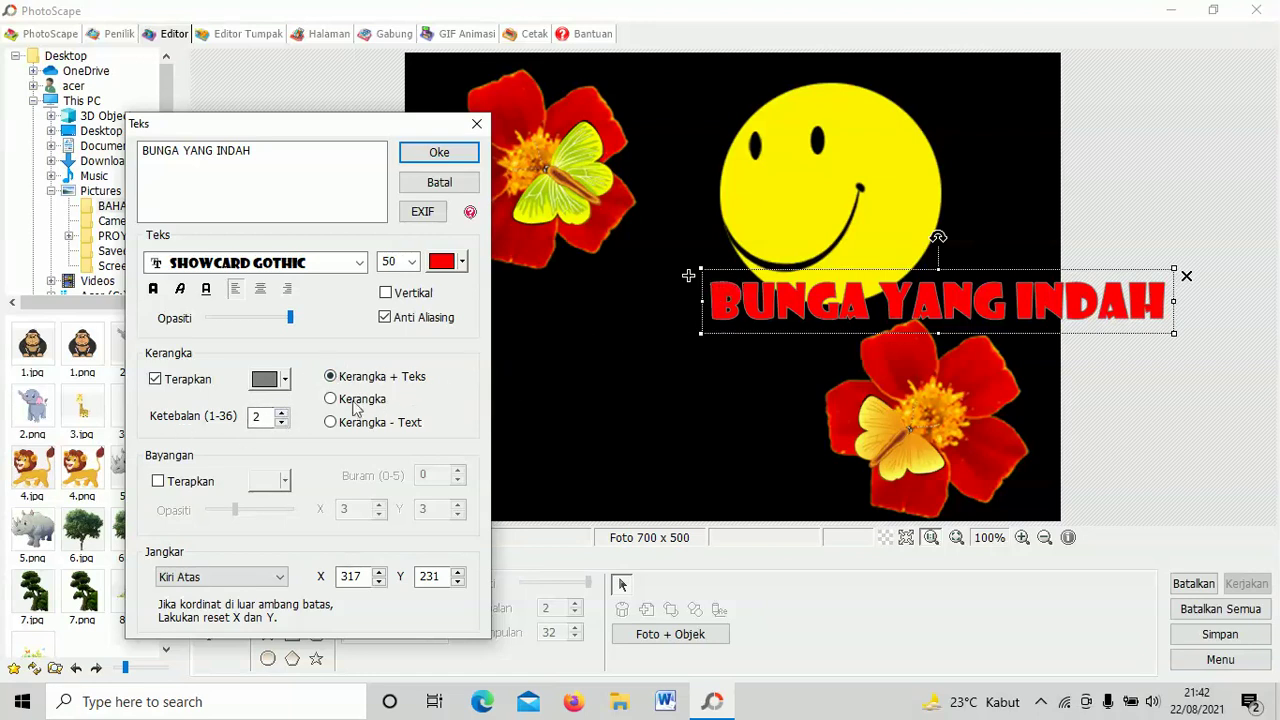
pyautogui.click(283, 413)
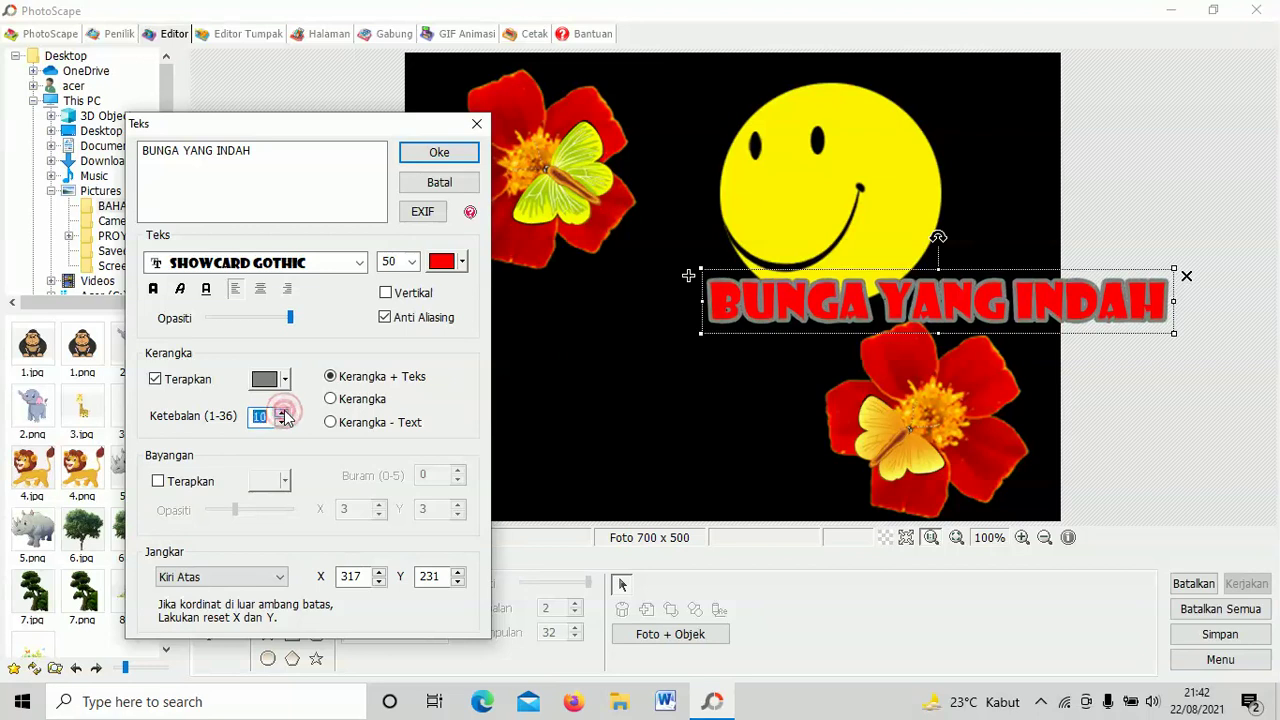
pyautogui.click(283, 413)
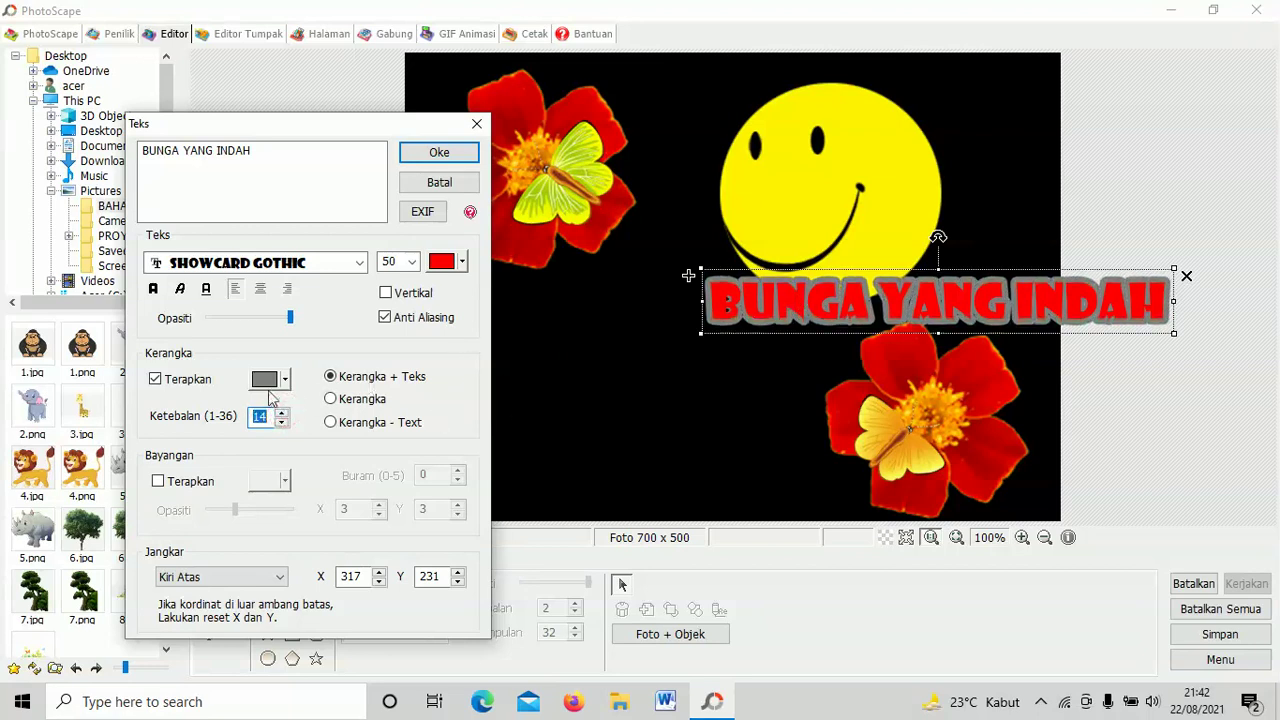
pyautogui.click(286, 381)
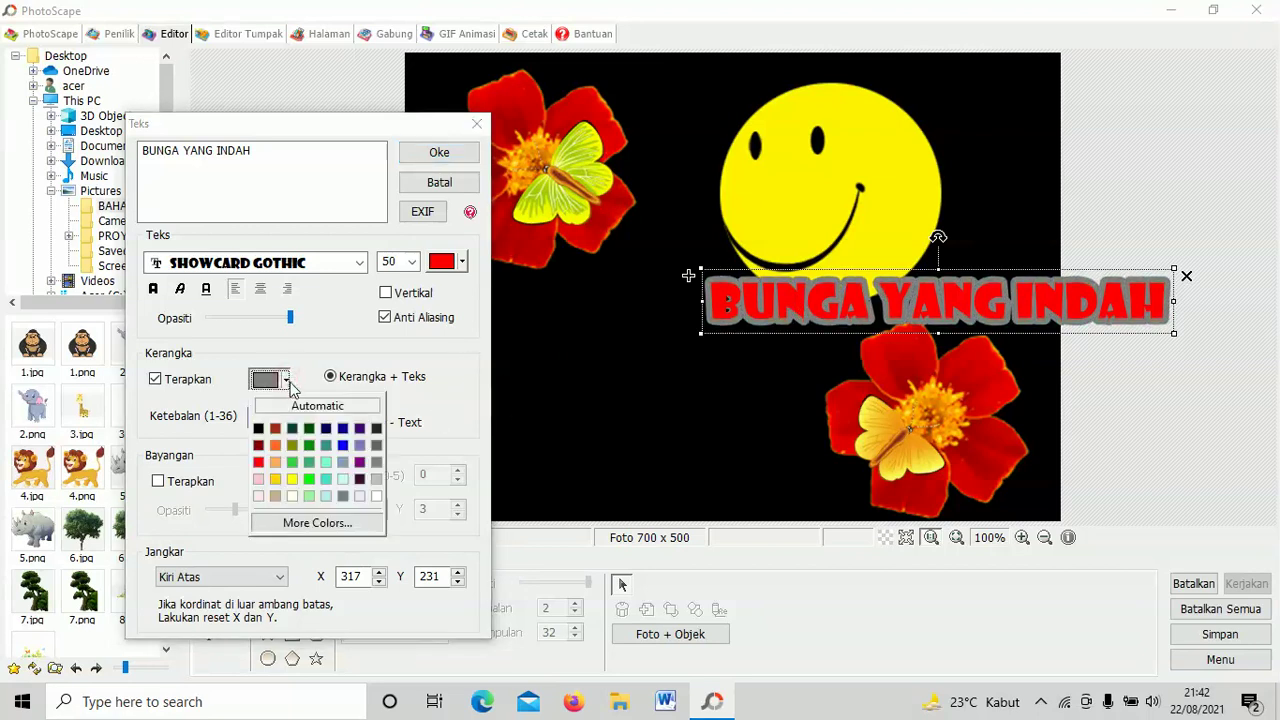
pyautogui.click(342, 428)
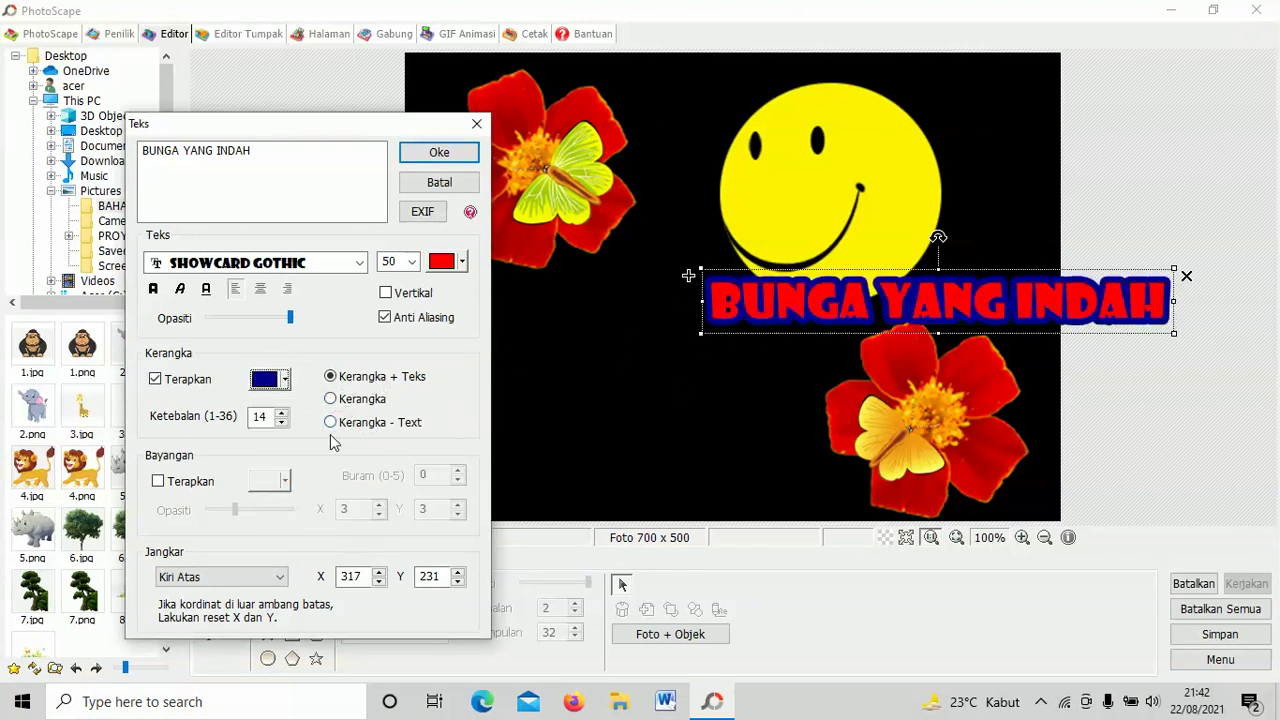
# - Reduce the text outline's thickness to 10
pyautogui.click(282, 421)
pyautogui.click(282, 421)
pyautogui.click(282, 421)
pyautogui.click(282, 421)
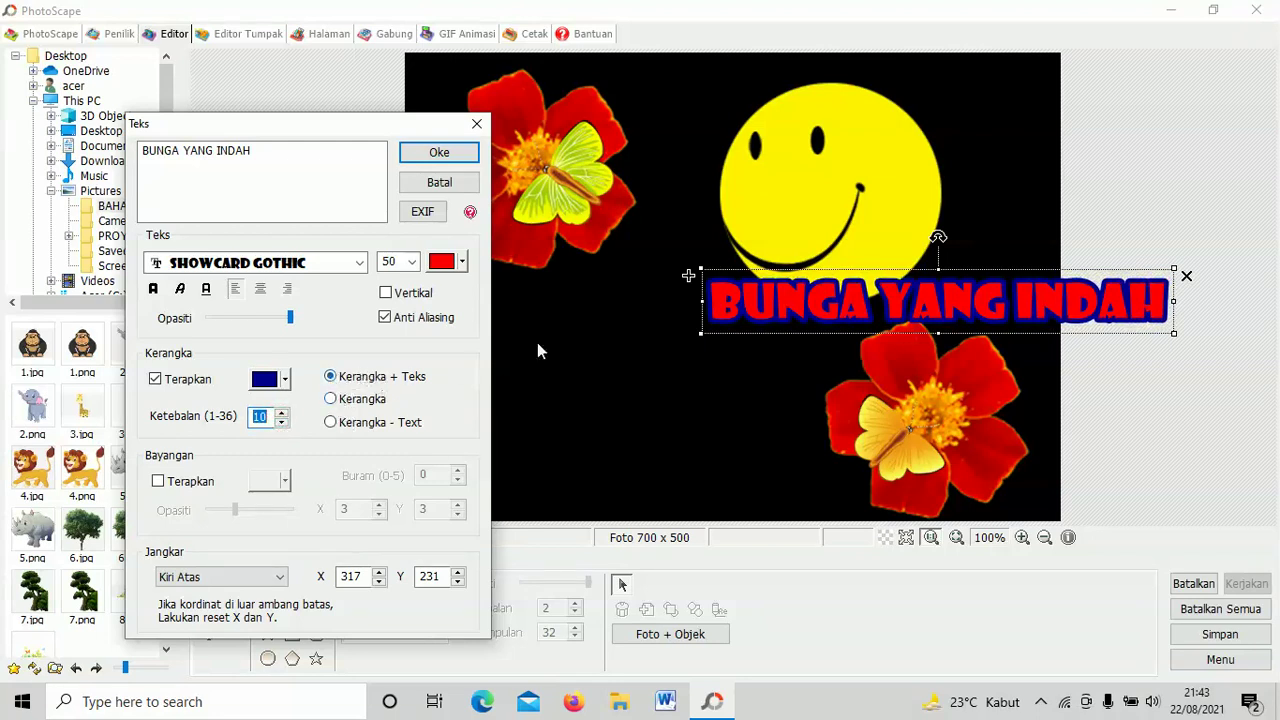
# - Try the Kerangka and Kerangka - Text outline styles on the text, returning to Kerangka + Teks
pyautogui.click(333, 399)
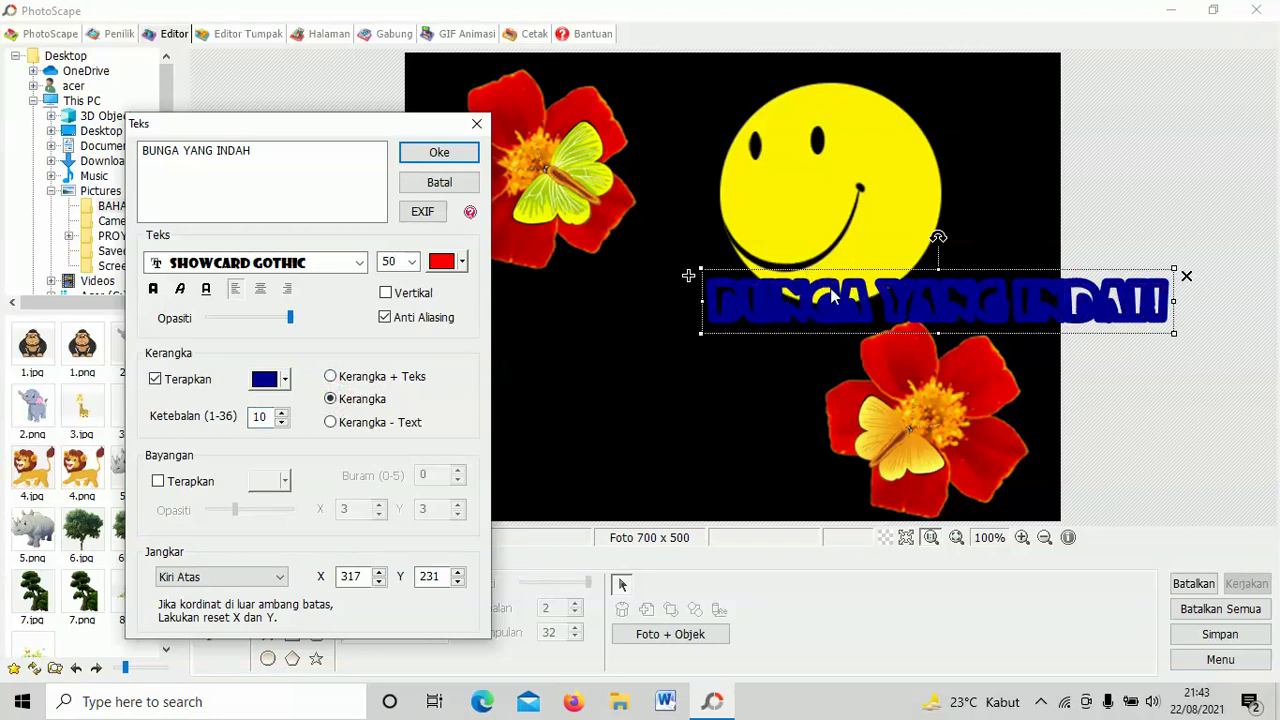
pyautogui.click(330, 423)
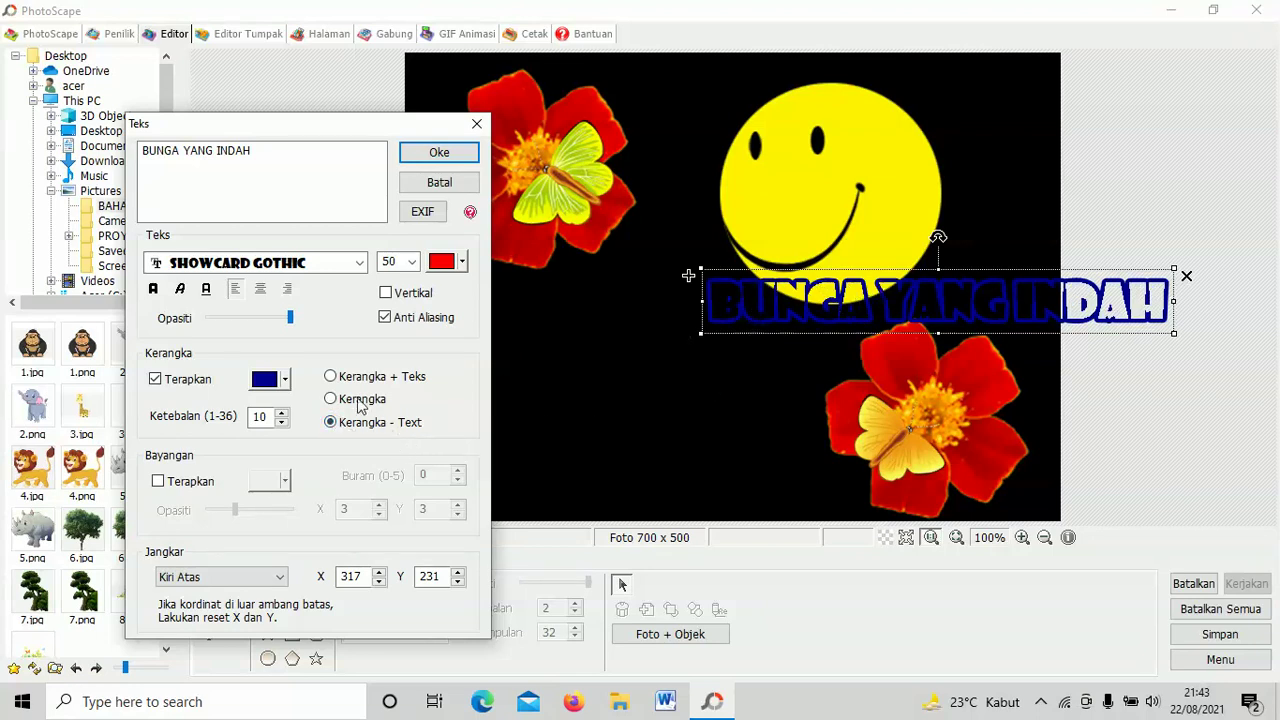
pyautogui.click(332, 378)
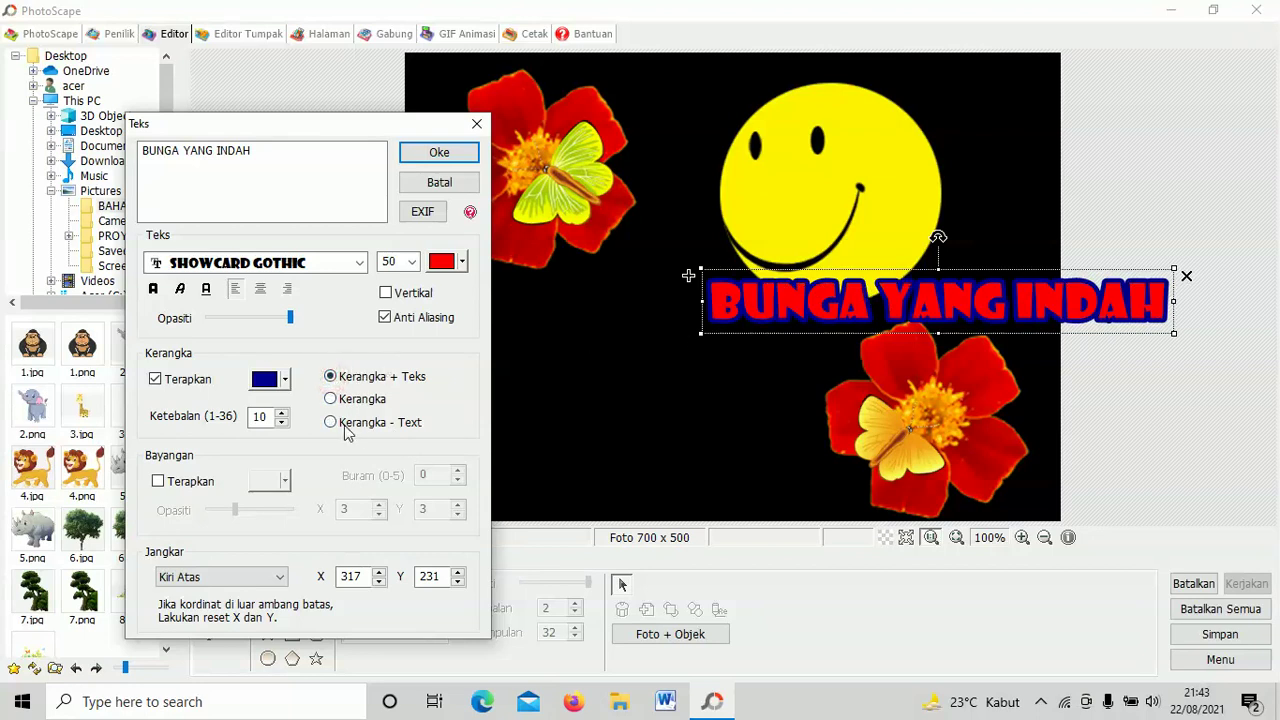
pyautogui.click(343, 421)
pyautogui.click(331, 399)
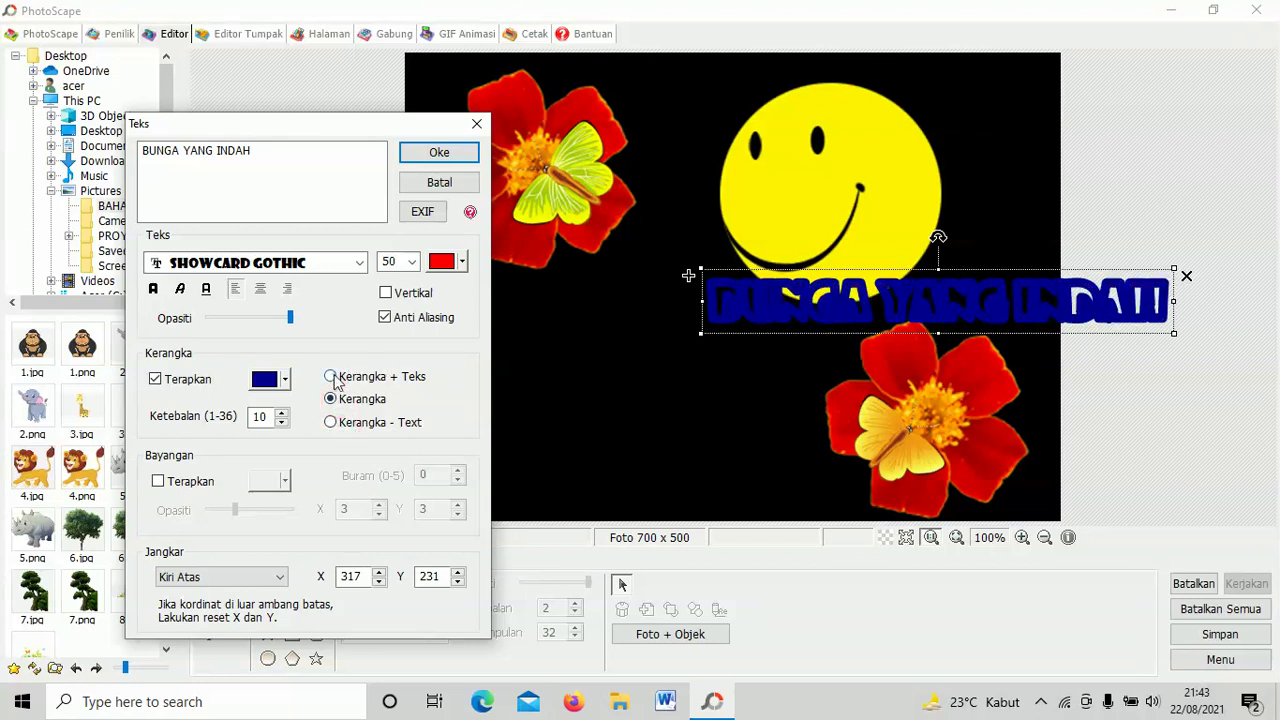
pyautogui.click(331, 376)
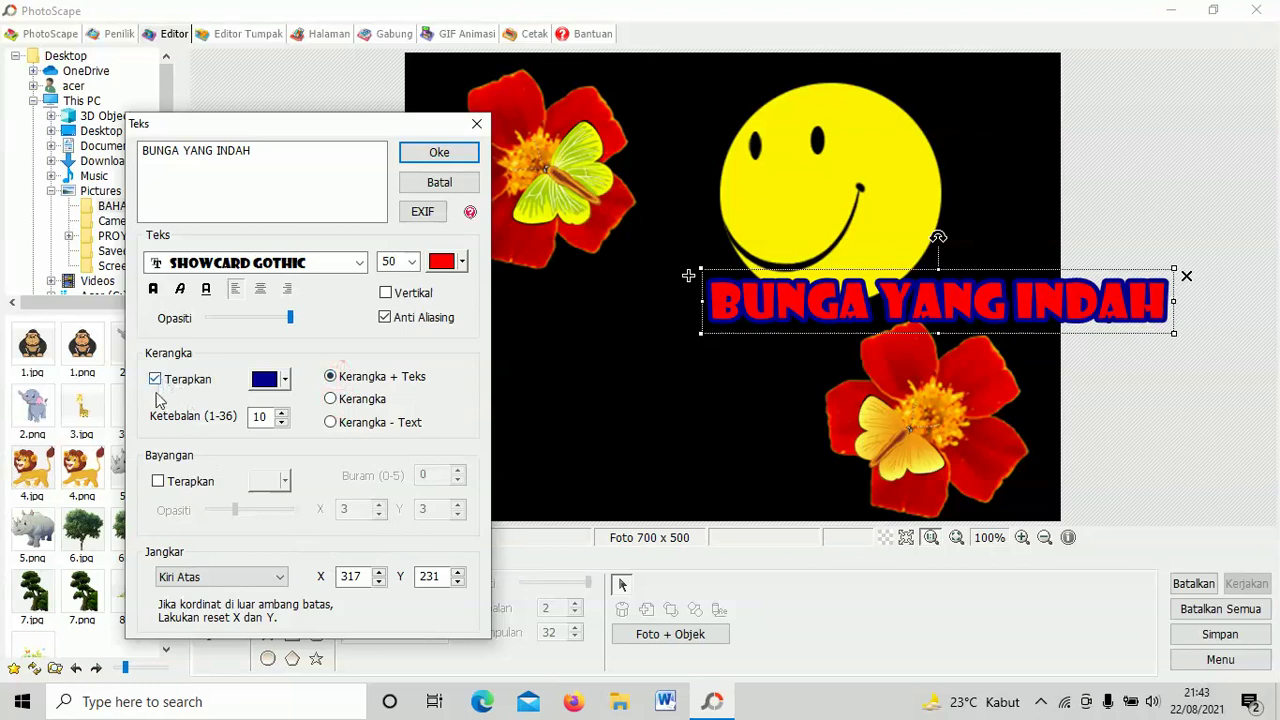
# - Apply a shadow to the text, raise the shadow's opacity and set its X offset to 9
pyautogui.click(158, 481)
pyautogui.moveTo(236, 509); pyautogui.dragTo(268, 509)
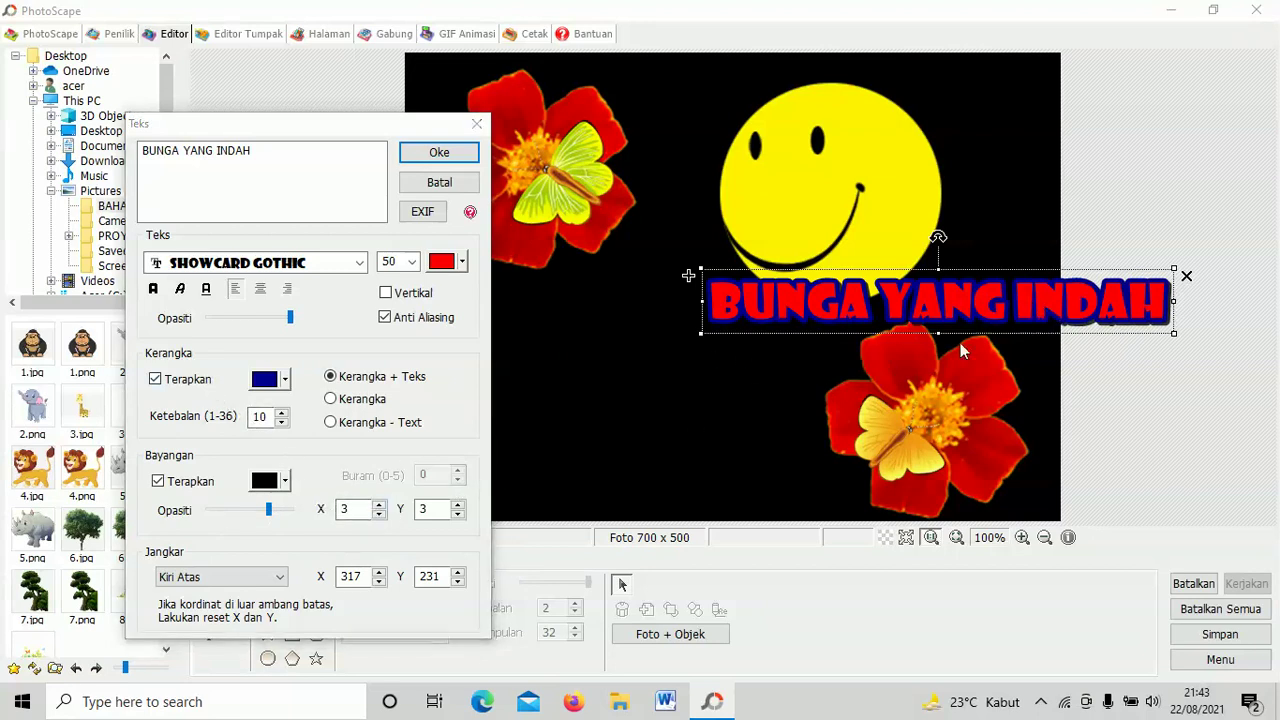
pyautogui.click(379, 505)
pyautogui.click(379, 505)
pyautogui.click(379, 505)
pyautogui.click(379, 505)
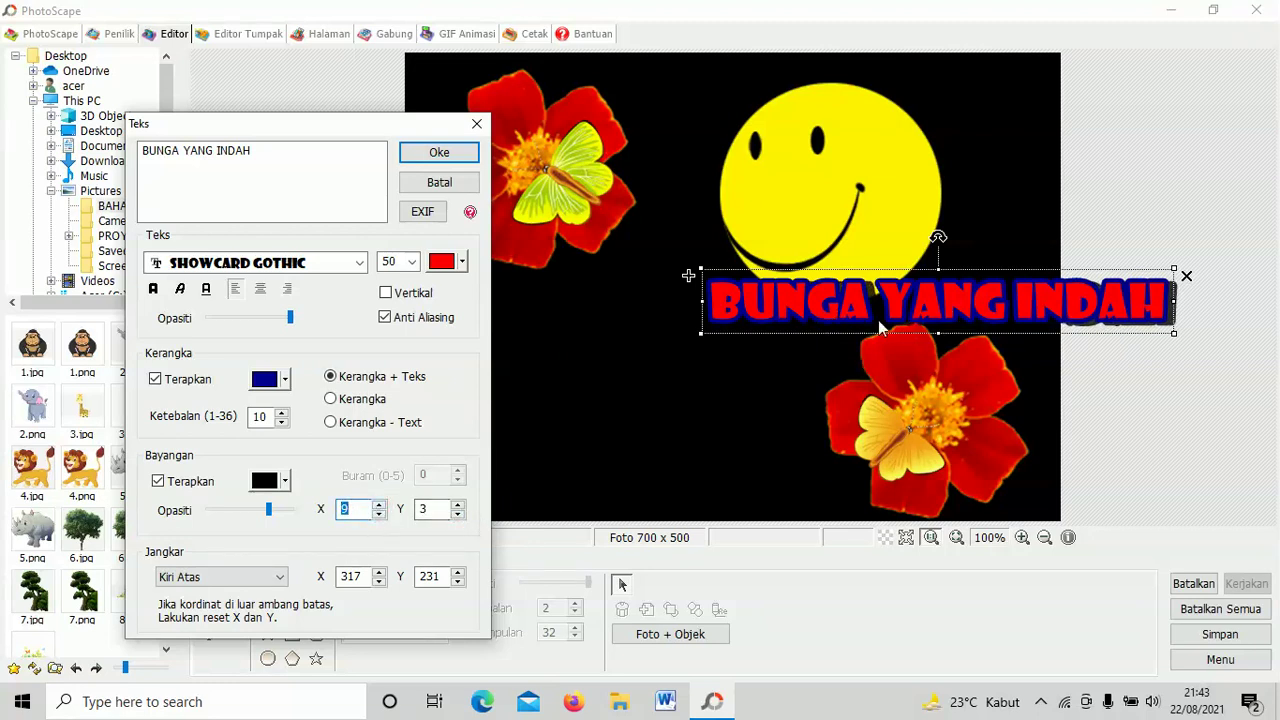
# - Try out the text shadow's Y offset at 10 and at -8
pyautogui.click(458, 504)
pyautogui.click(458, 504)
pyautogui.click(458, 504)
pyautogui.click(458, 504)
pyautogui.click(458, 504)
pyautogui.click(458, 504)
pyautogui.click(458, 504)
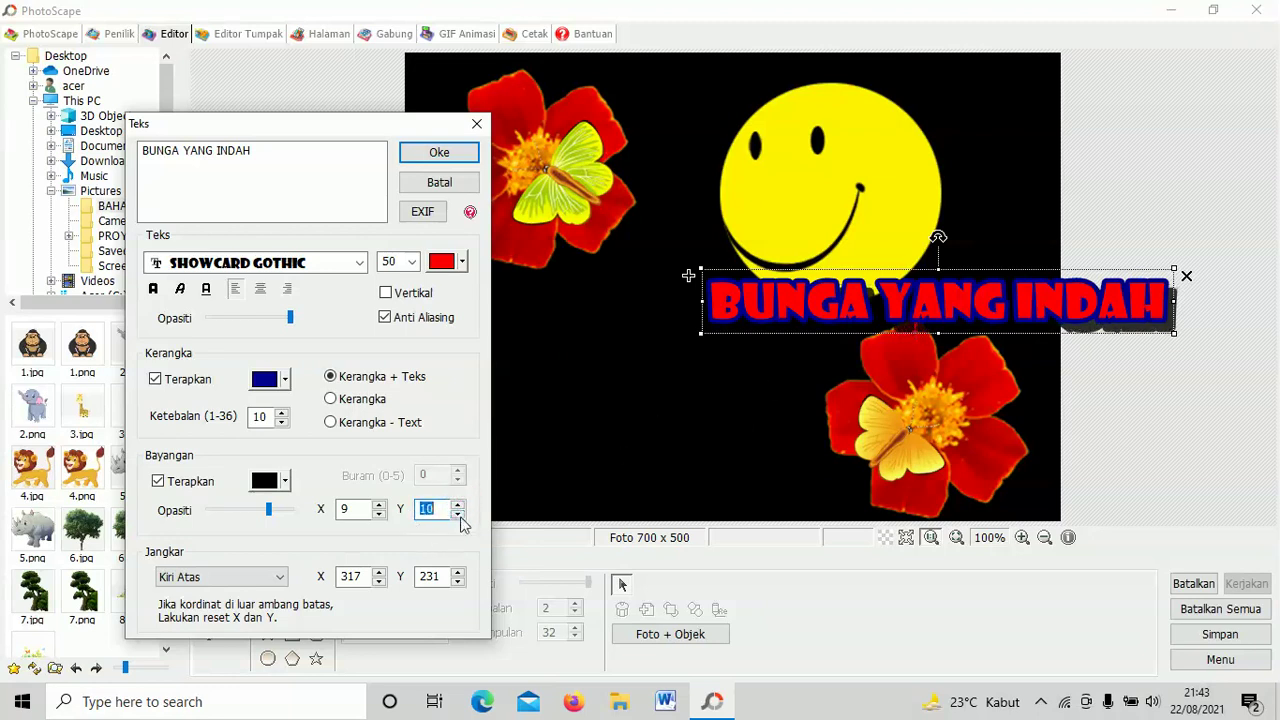
pyautogui.click(458, 514)
pyautogui.click(458, 514)
pyautogui.click(458, 514)
pyautogui.click(458, 514)
pyautogui.click(458, 514)
pyautogui.click(458, 514)
pyautogui.click(458, 514)
pyautogui.click(458, 514)
pyautogui.click(458, 514)
pyautogui.click(458, 514)
pyautogui.click(458, 514)
pyautogui.click(458, 514)
pyautogui.click(458, 514)
pyautogui.click(458, 514)
pyautogui.click(458, 514)
pyautogui.click(458, 514)
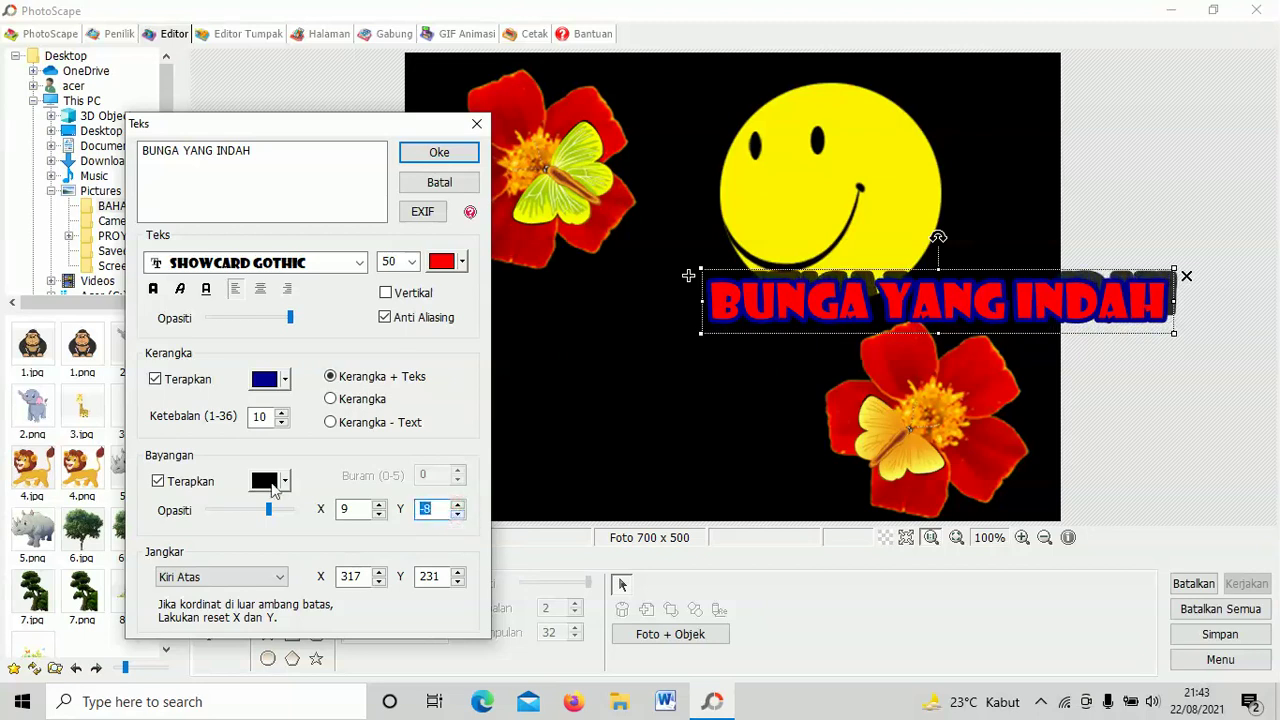
# - Make the text shadow white, set its offsets to X 6 and Y -4, and accept the text settings
pyautogui.click(285, 481)
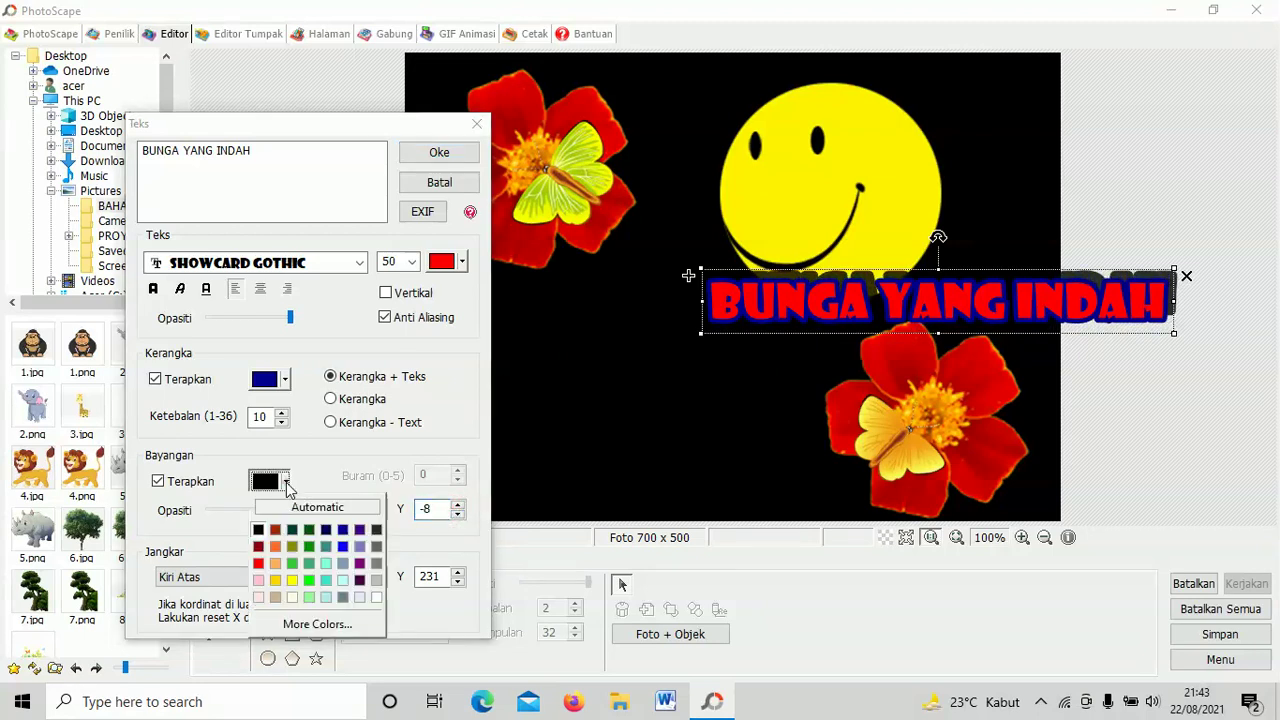
pyautogui.click(376, 597)
pyautogui.click(458, 514)
pyautogui.click(458, 514)
pyautogui.click(458, 514)
pyautogui.click(458, 514)
pyautogui.click(458, 514)
pyautogui.click(458, 514)
pyautogui.click(458, 514)
pyautogui.click(458, 504)
pyautogui.click(458, 504)
pyautogui.click(458, 504)
pyautogui.click(458, 504)
pyautogui.click(458, 504)
pyautogui.click(458, 504)
pyautogui.click(458, 504)
pyautogui.click(458, 504)
pyautogui.click(458, 505)
pyautogui.click(379, 514)
pyautogui.click(379, 514)
pyautogui.click(379, 514)
pyautogui.click(379, 514)
pyautogui.click(380, 506)
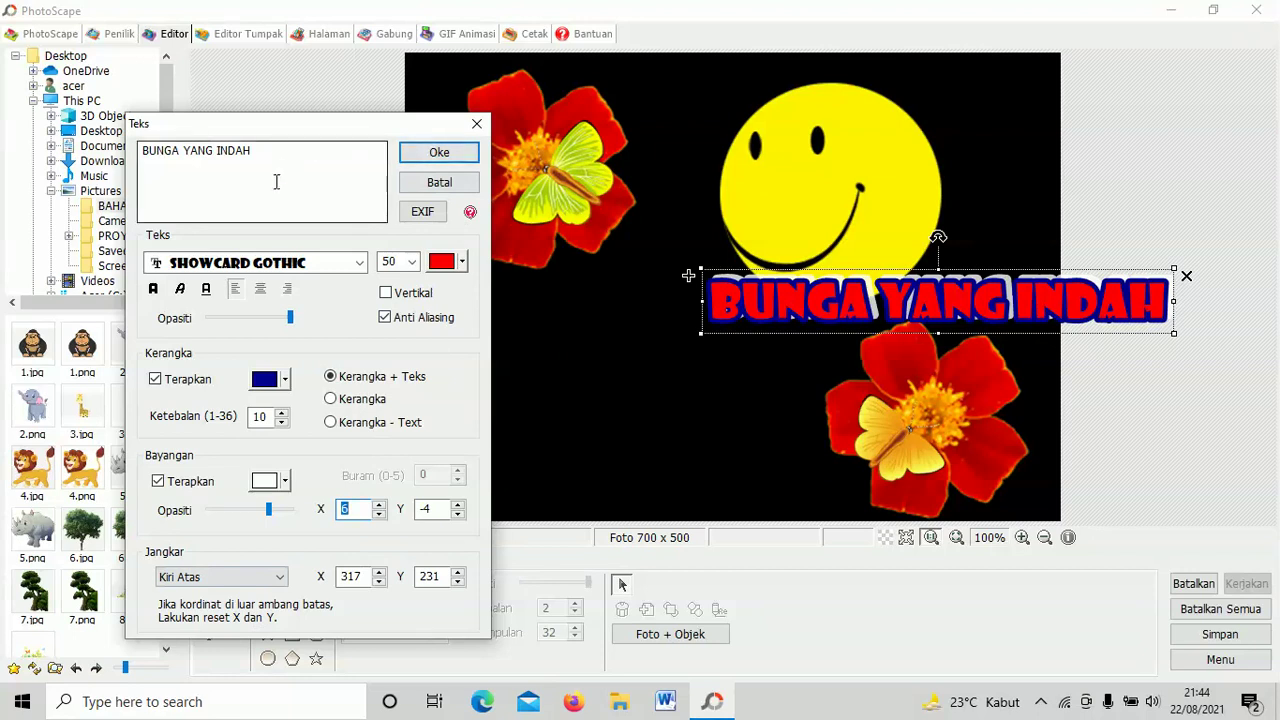
pyautogui.click(472, 156)
# - Move the BUNGA YANG INDAH text to the lower part of the photo and scale it to fit inside the photo's width
pyautogui.moveTo(1034, 302); pyautogui.dragTo(773, 424)
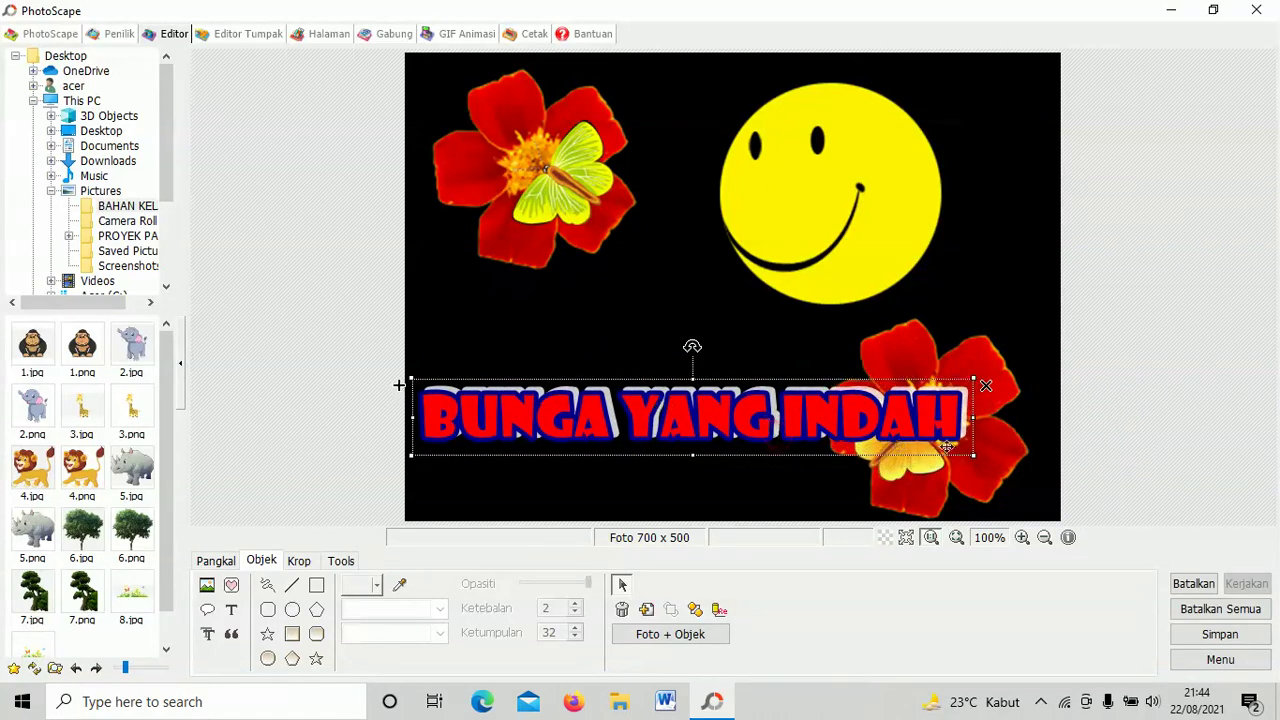
pyautogui.moveTo(976, 457); pyautogui.dragTo(860, 432)
pyautogui.moveTo(977, 480); pyautogui.dragTo(866, 455)
pyautogui.moveTo(1050, 474); pyautogui.dragTo(923, 462)
pyautogui.moveTo(719, 402); pyautogui.dragTo(714, 462)
pyautogui.click(690, 372)
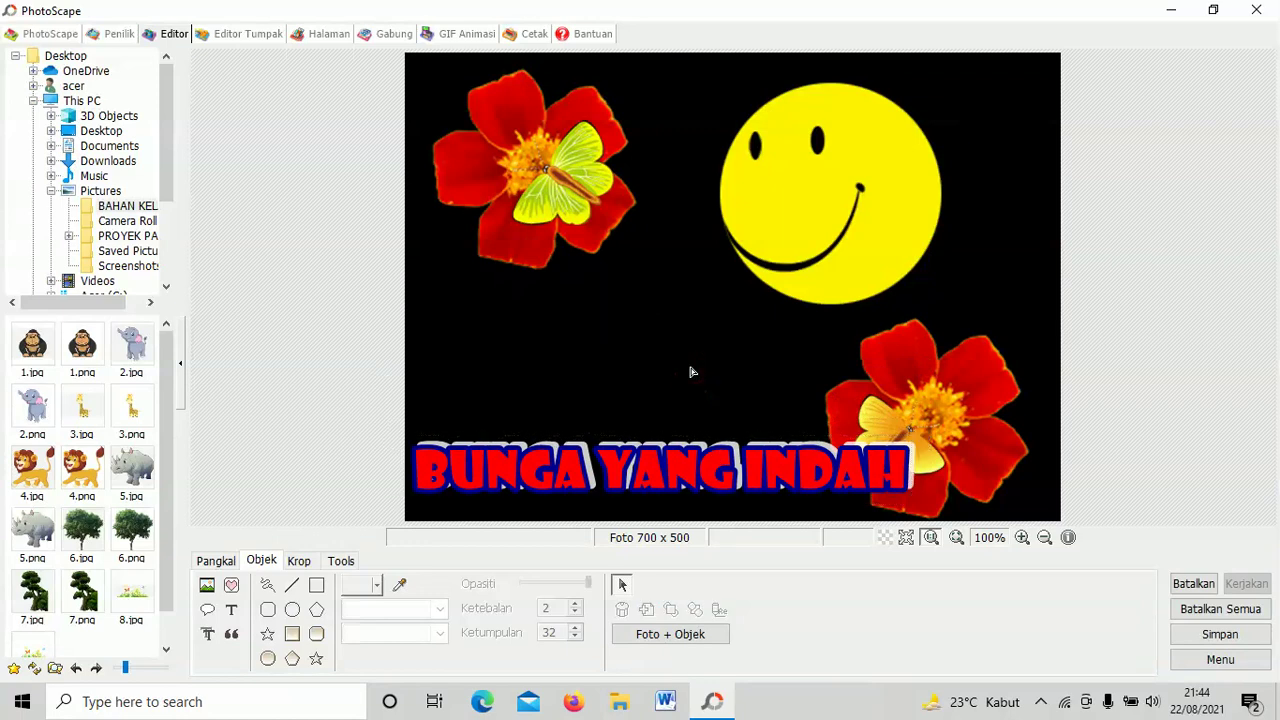
pyautogui.moveTo(784, 460); pyautogui.dragTo(757, 438)
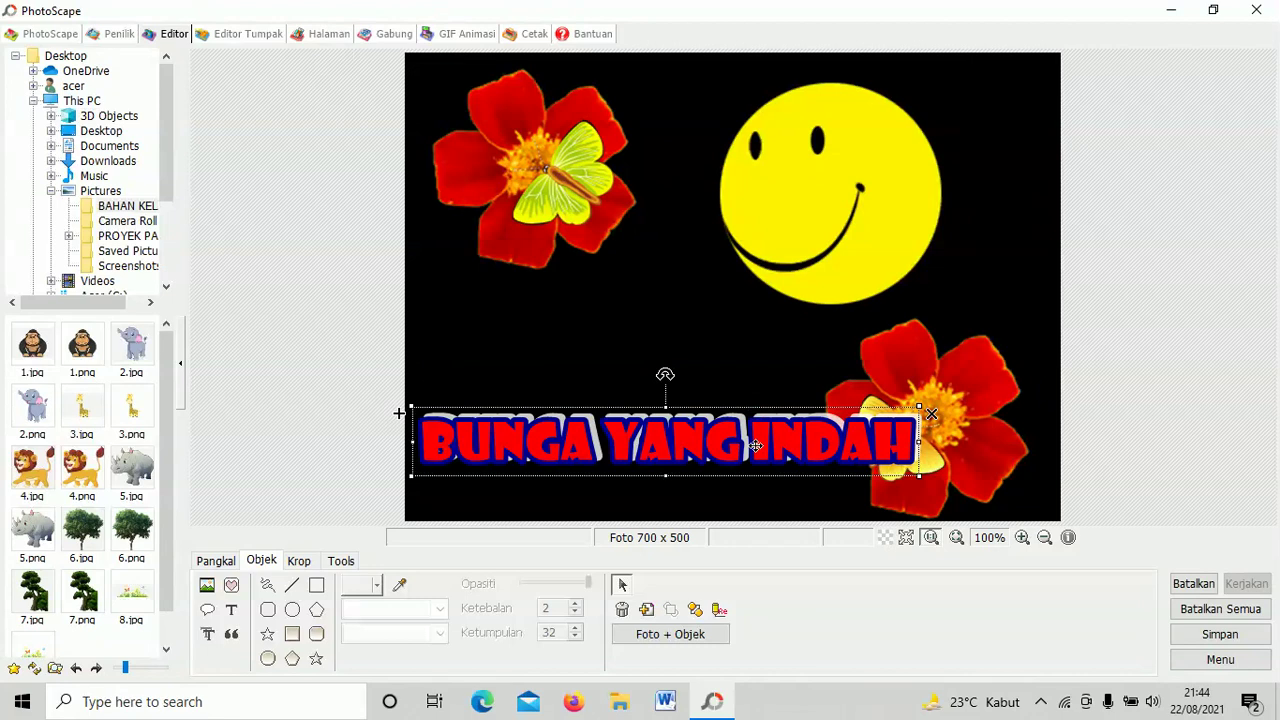
pyautogui.moveTo(757, 446); pyautogui.dragTo(763, 450)
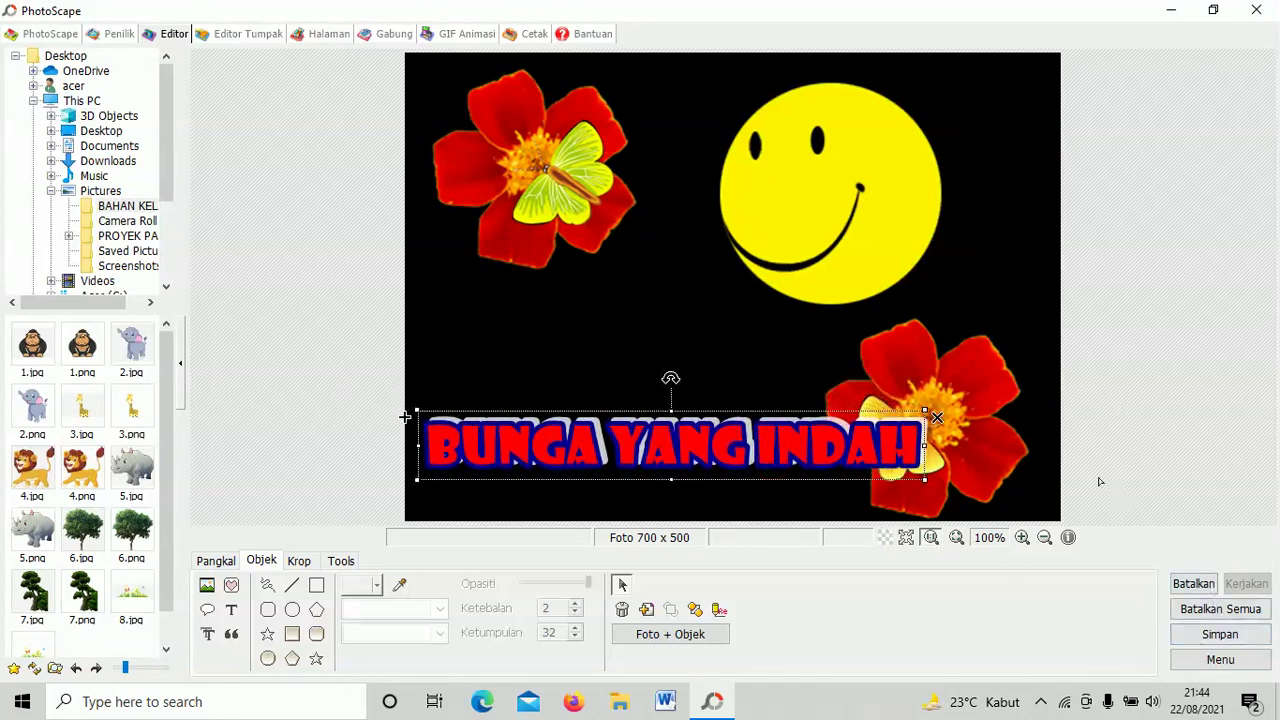
# - Start saving the photo and set the JPEG quality to 100%
pyautogui.click(1220, 634)
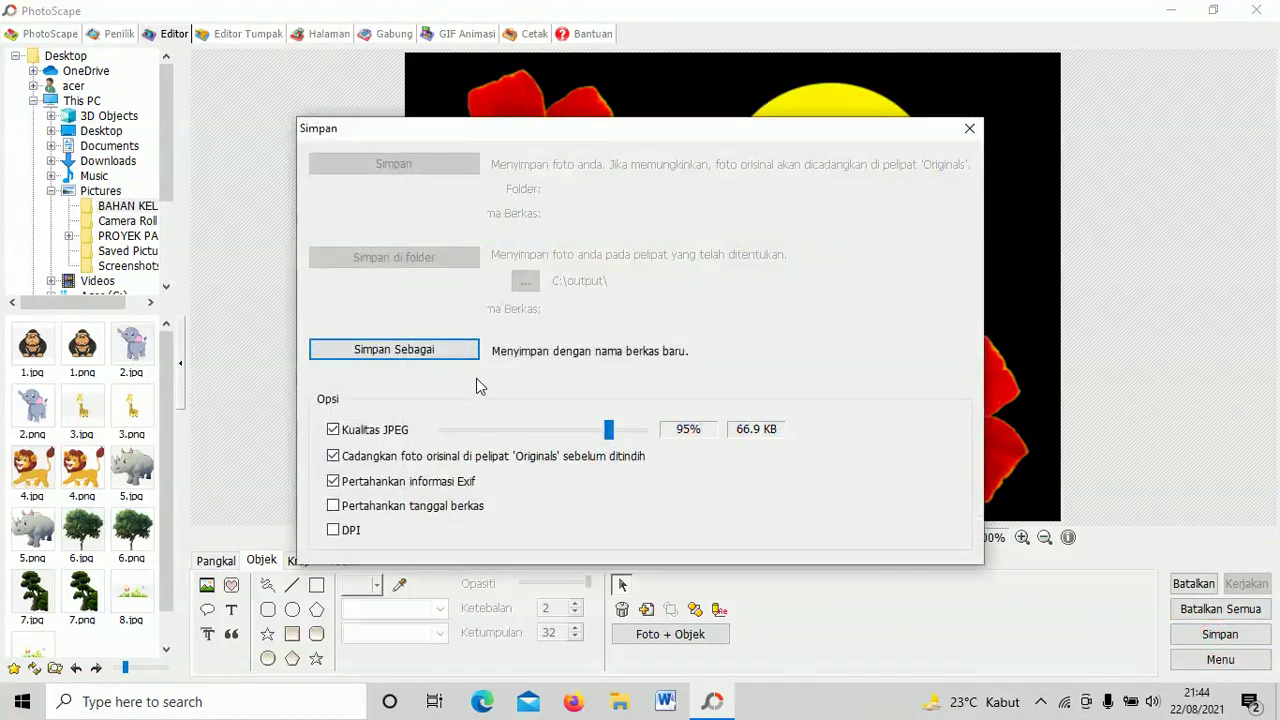
pyautogui.moveTo(610, 429); pyautogui.dragTo(654, 446)
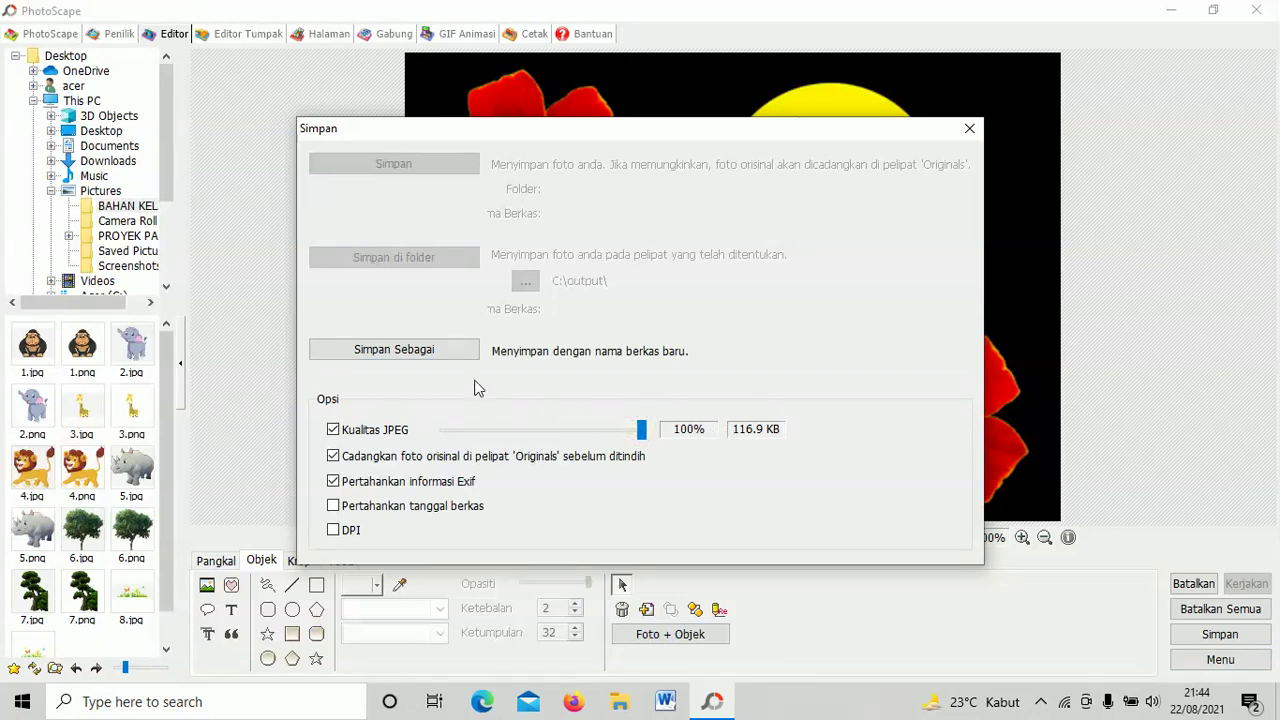
pyautogui.moveTo(641, 429); pyautogui.dragTo(590, 432)
# - Save the photo under a new name as the JPEG file KARYAKU in the Pictures folder, and deselect the text
pyautogui.click(395, 358)
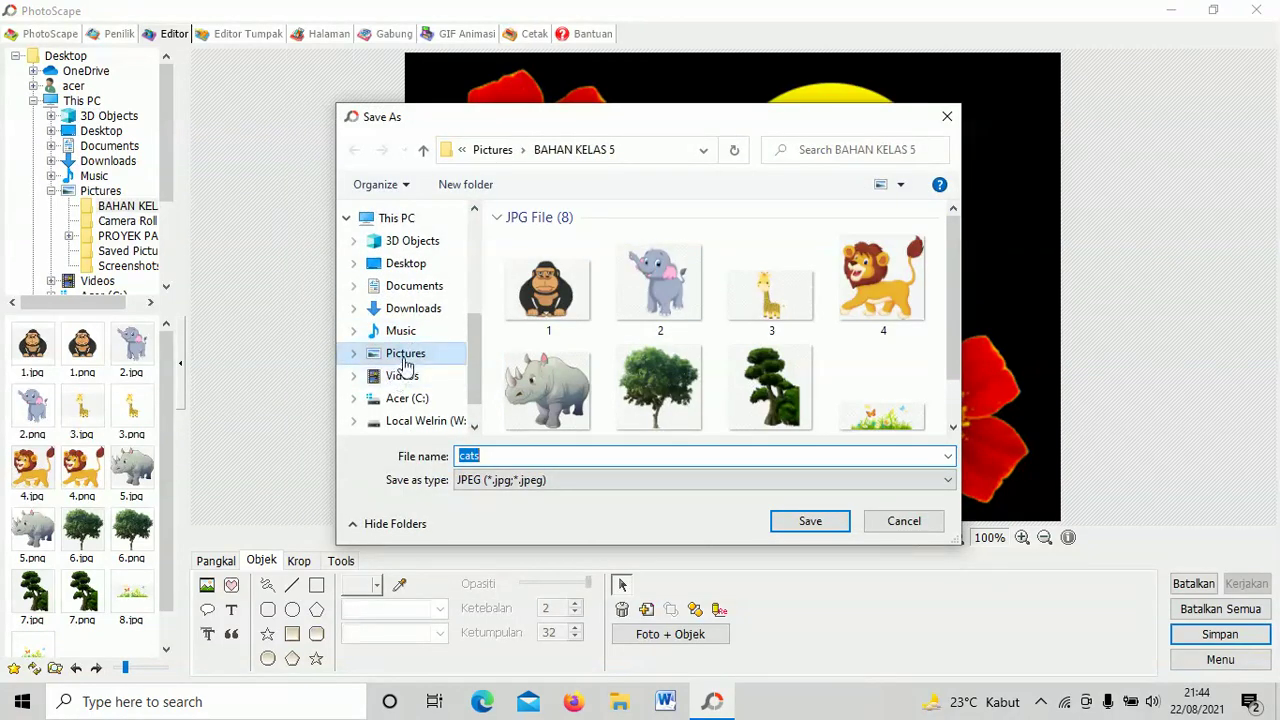
pyautogui.click(404, 357)
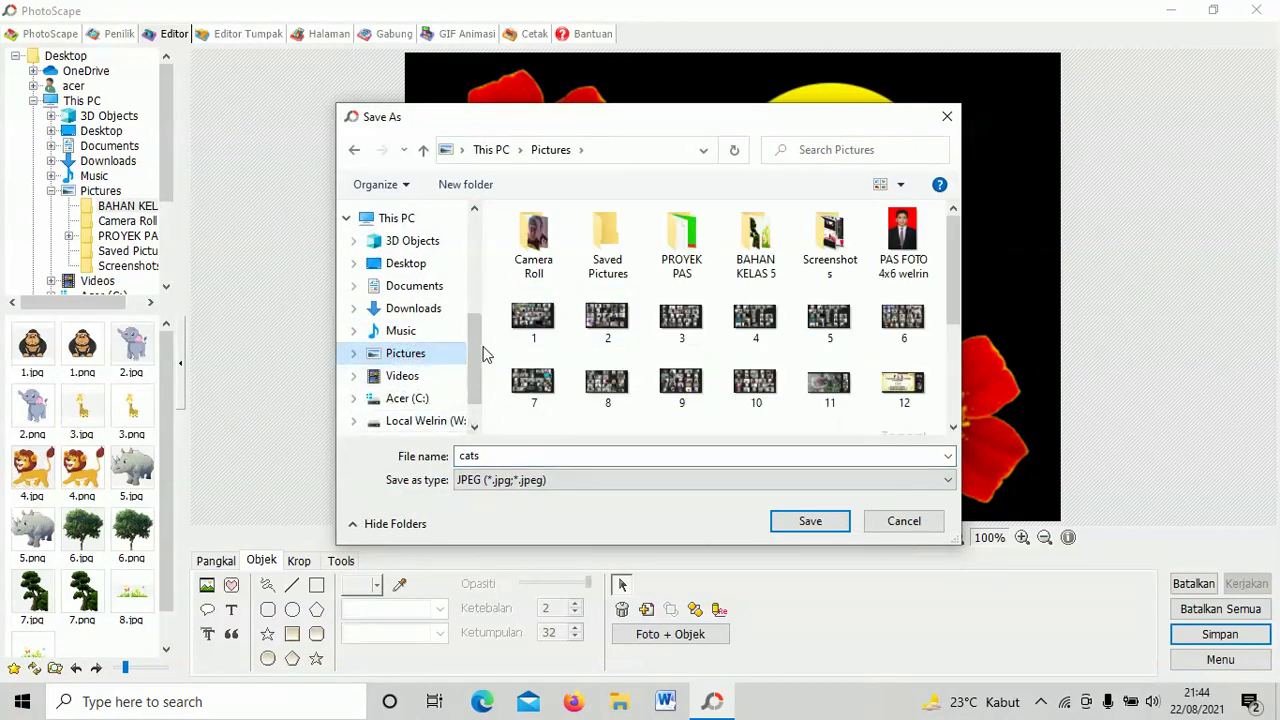
pyautogui.doubleClick(487, 456)
pyautogui.press('BackSpace')
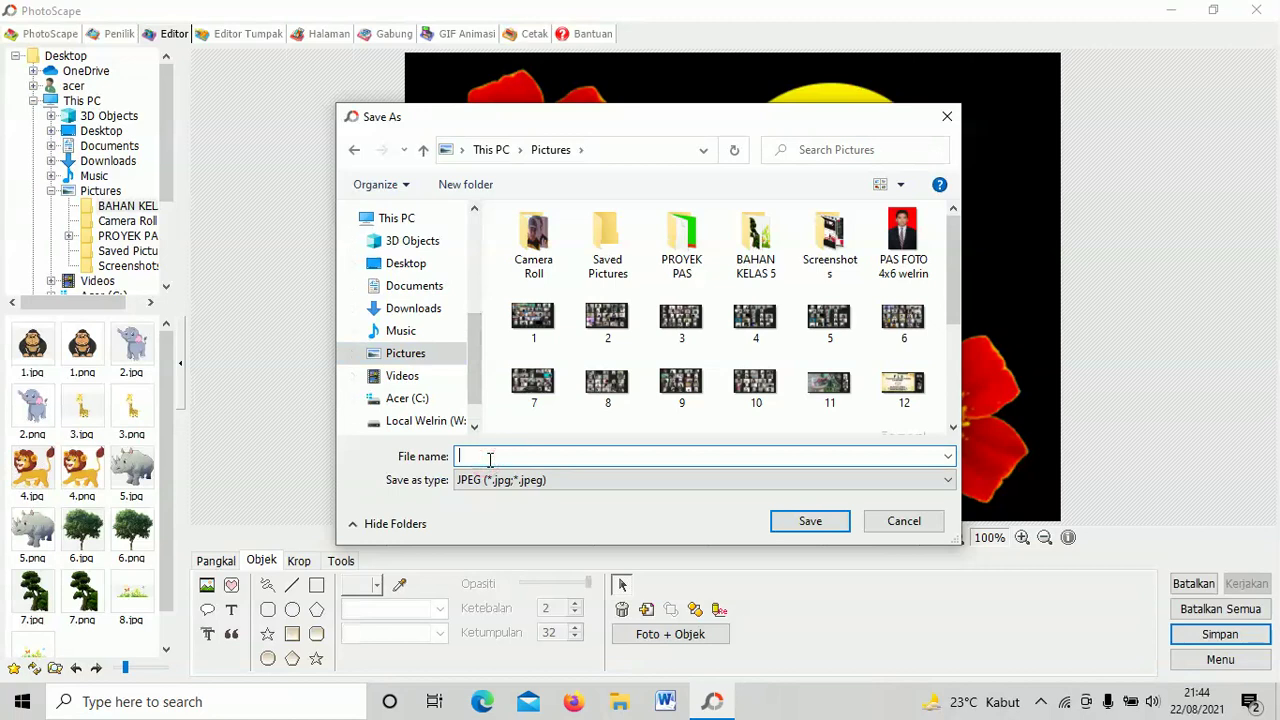
pyautogui.write('KARYAKU')
pyautogui.click(803, 527)
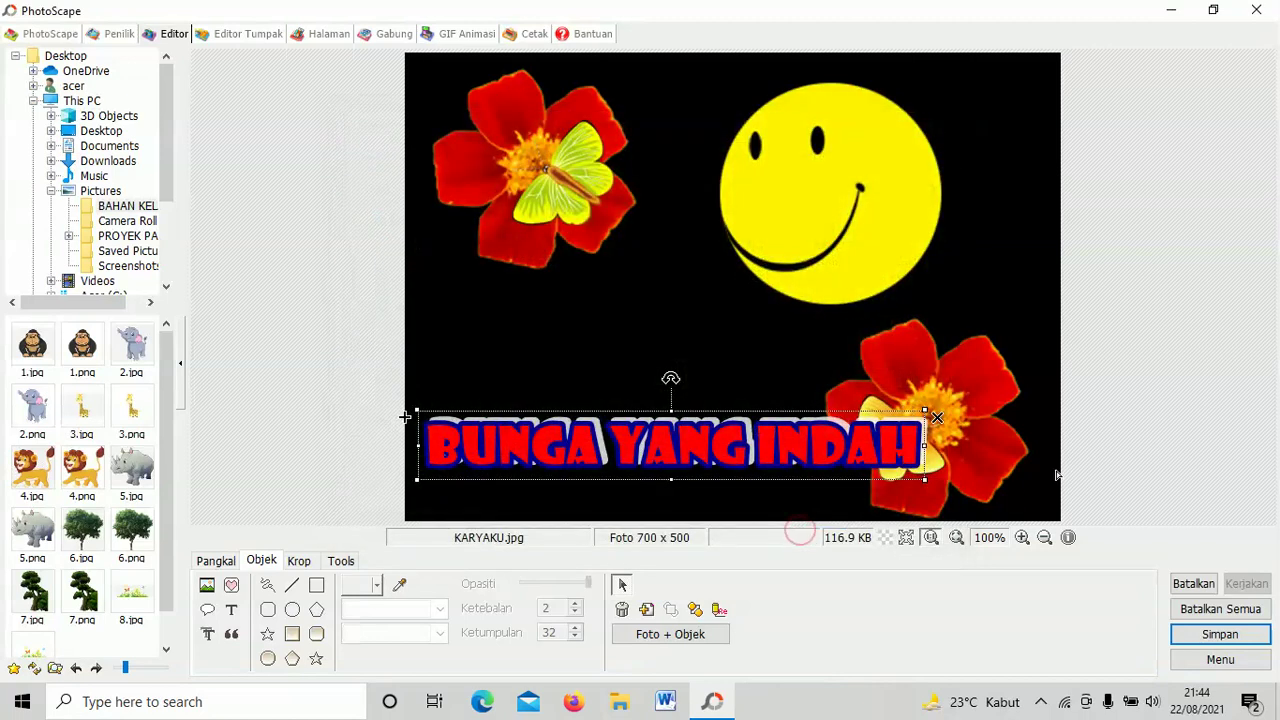
pyautogui.click(1136, 328)
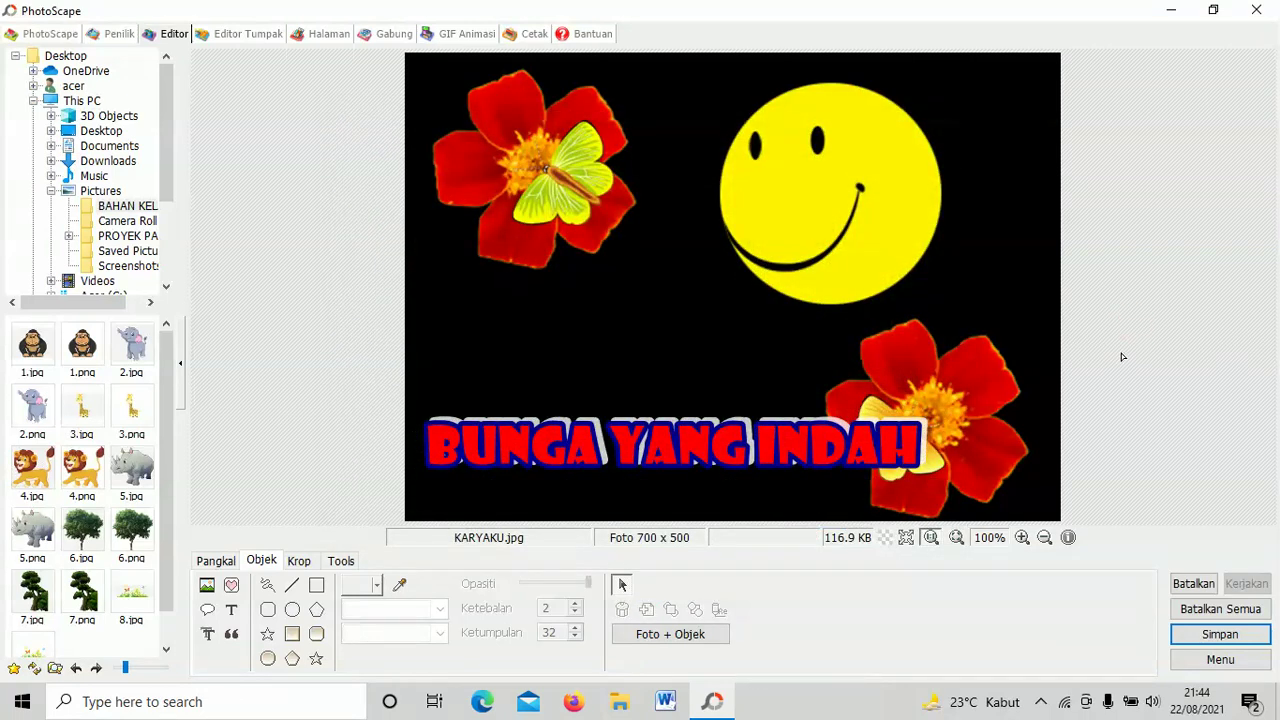